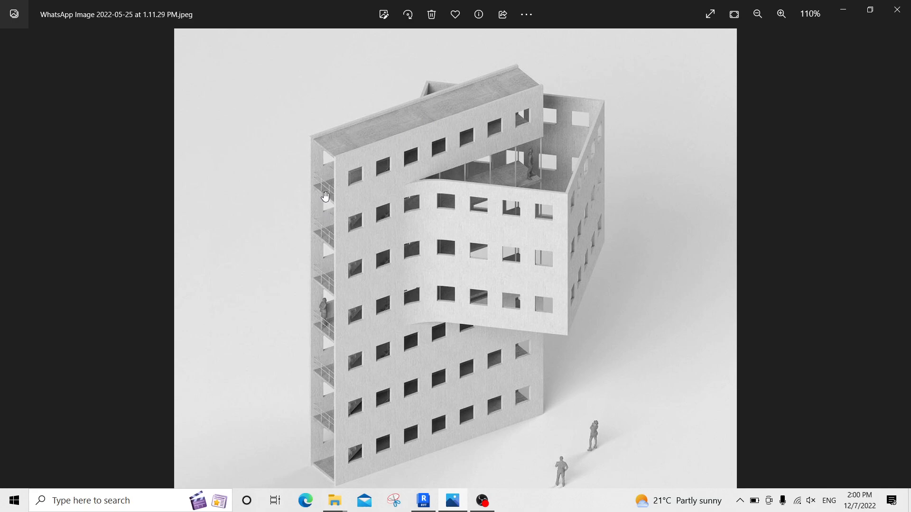
Examine the reference image of the tower's facade, balconies, angled wing and base.
{"action": "scroll", "coordinate": [315, 183], "scroll_direction": "up", "scroll_amount": 3}
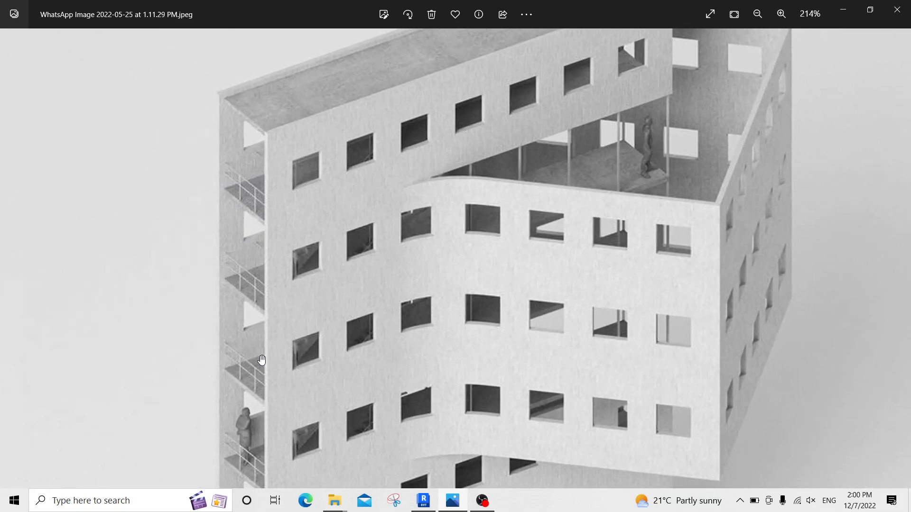
{"action": "left_click_drag", "start_coordinate": [258, 366], "coordinate": [304, 244]}
{"action": "scroll", "coordinate": [309, 264], "scroll_direction": "down", "scroll_amount": 4}
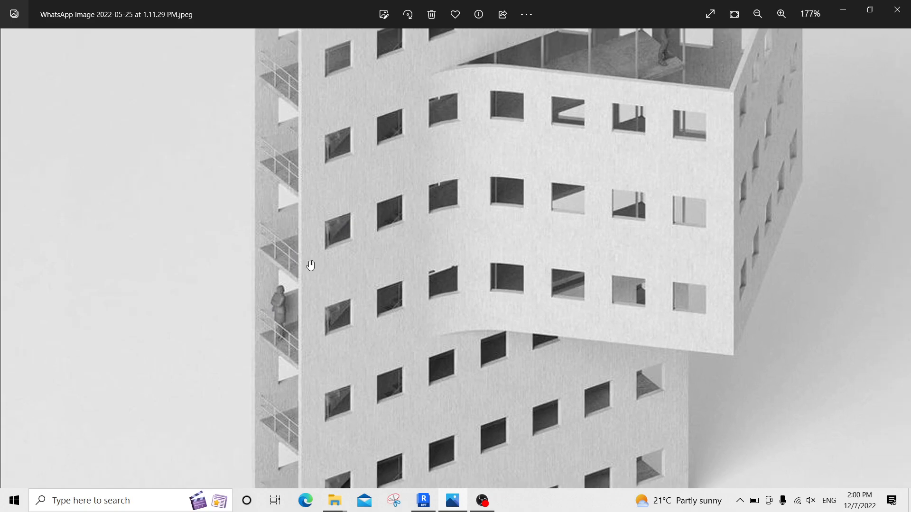
{"action": "scroll", "coordinate": [618, 138], "scroll_direction": "up", "scroll_amount": 4}
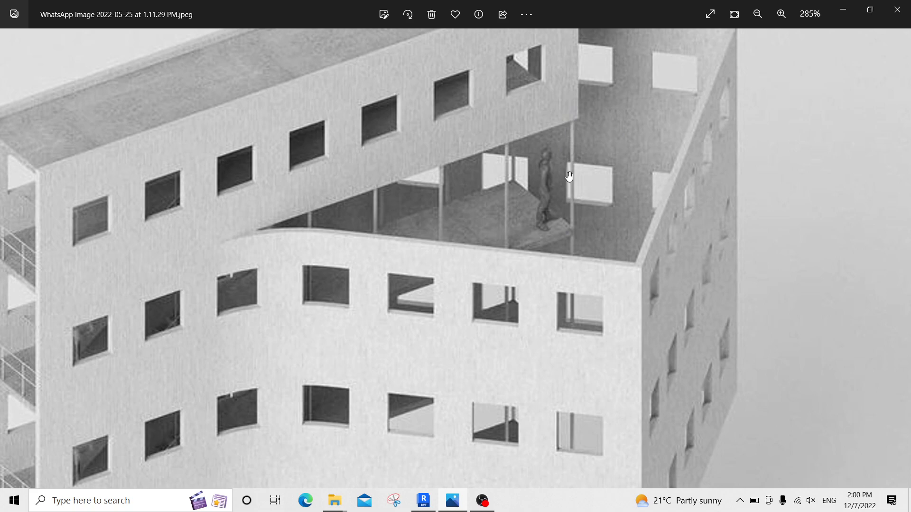
{"action": "scroll", "coordinate": [572, 138], "scroll_direction": "down", "scroll_amount": 5}
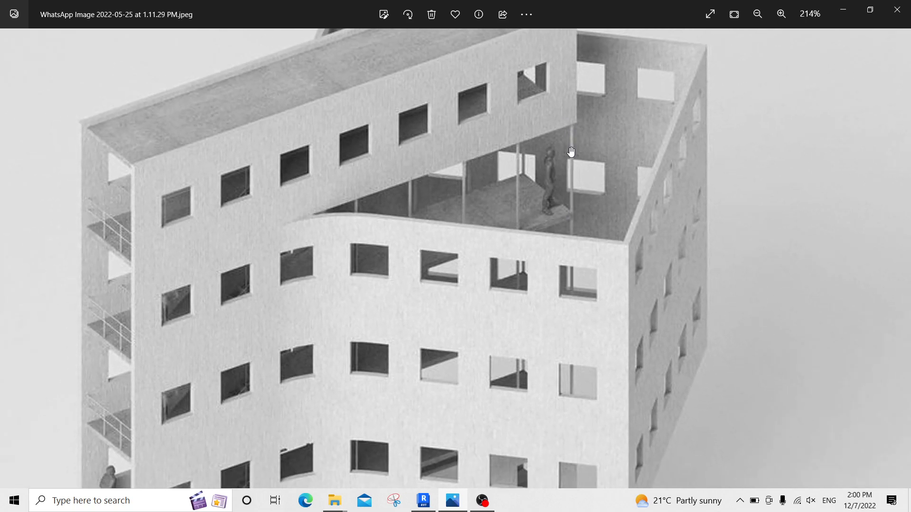
{"action": "scroll", "coordinate": [547, 150], "scroll_direction": "down", "scroll_amount": 2}
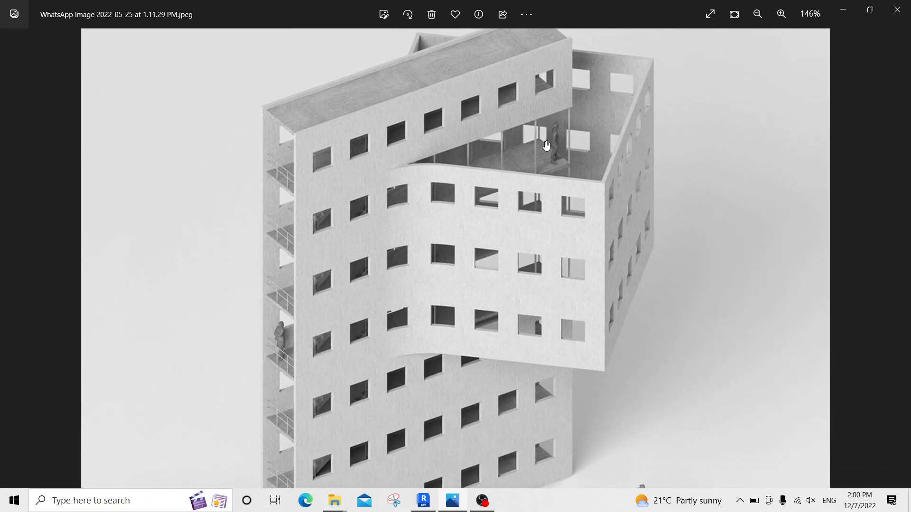
{"action": "scroll", "coordinate": [562, 151], "scroll_direction": "down", "scroll_amount": 1}
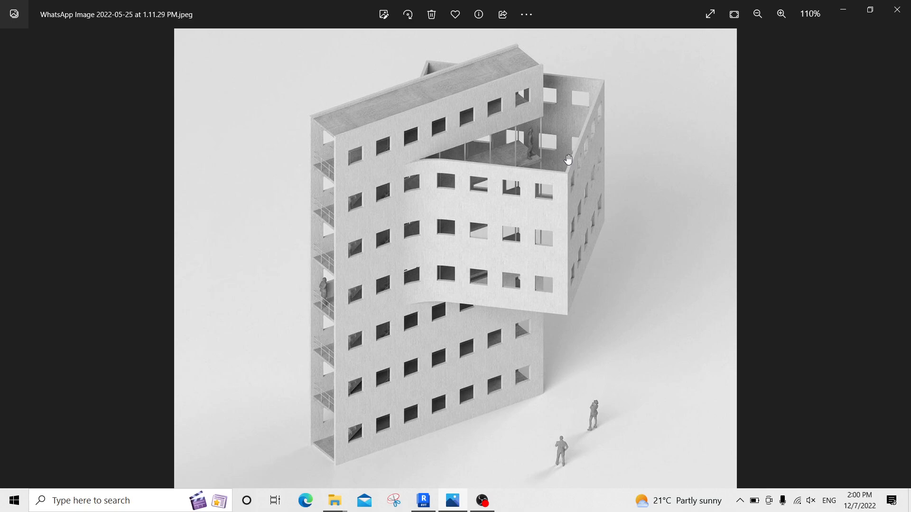
{"action": "scroll", "coordinate": [538, 143], "scroll_direction": "up", "scroll_amount": 4}
{"action": "scroll", "coordinate": [537, 140], "scroll_direction": "down", "scroll_amount": 4}
{"action": "left_click_drag", "start_coordinate": [360, 395], "coordinate": [364, 345]}
{"action": "scroll", "coordinate": [346, 421], "scroll_direction": "up", "scroll_amount": 3}
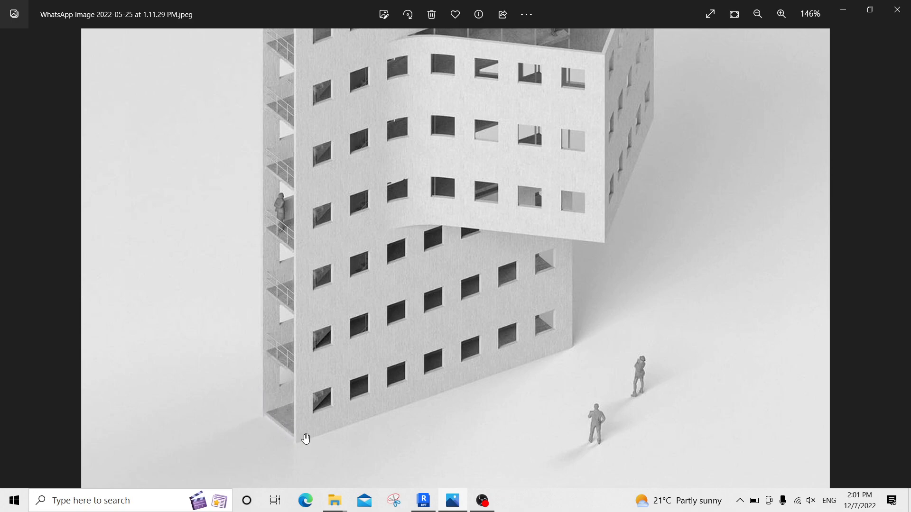
{"action": "scroll", "coordinate": [374, 350], "scroll_direction": "down", "scroll_amount": 3}
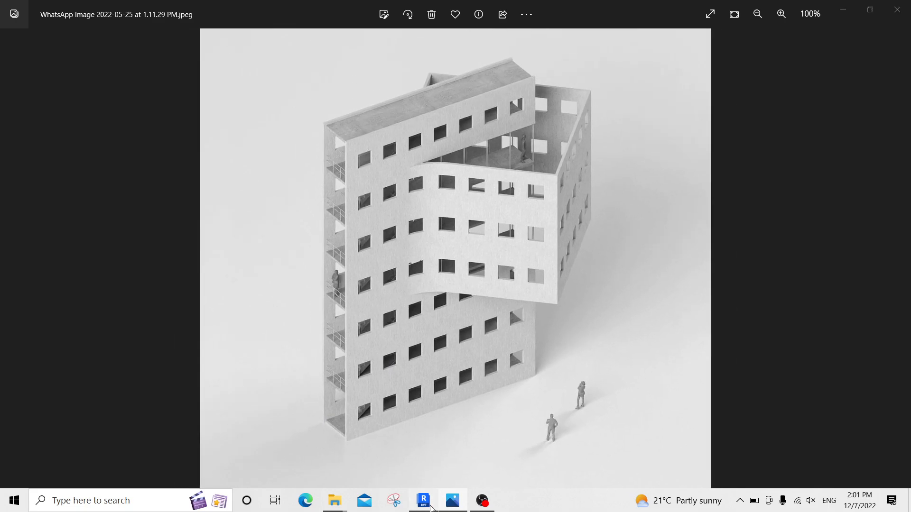
Switch to Revit and create a new project from the Metric-Architectural Template.
{"action": "left_click", "coordinate": [430, 507]}
{"action": "left_click", "coordinate": [77, 172]}
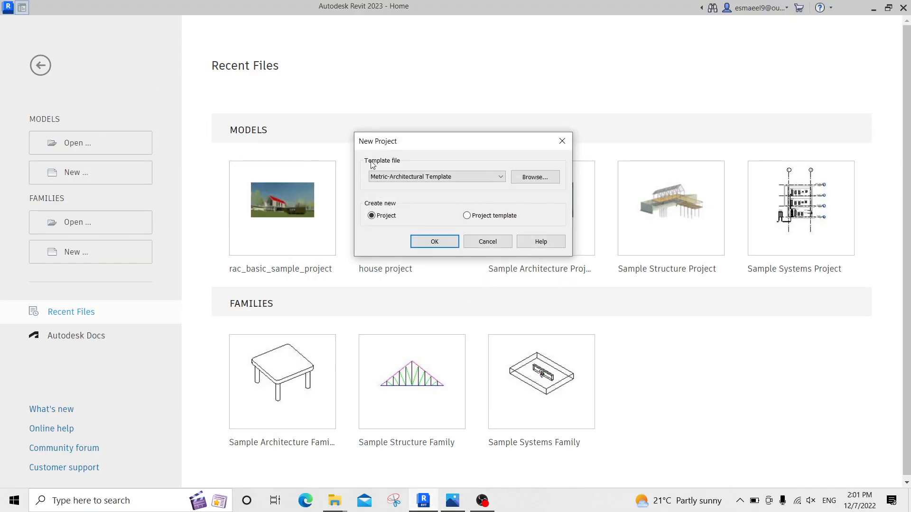
{"action": "left_click", "coordinate": [435, 241]}
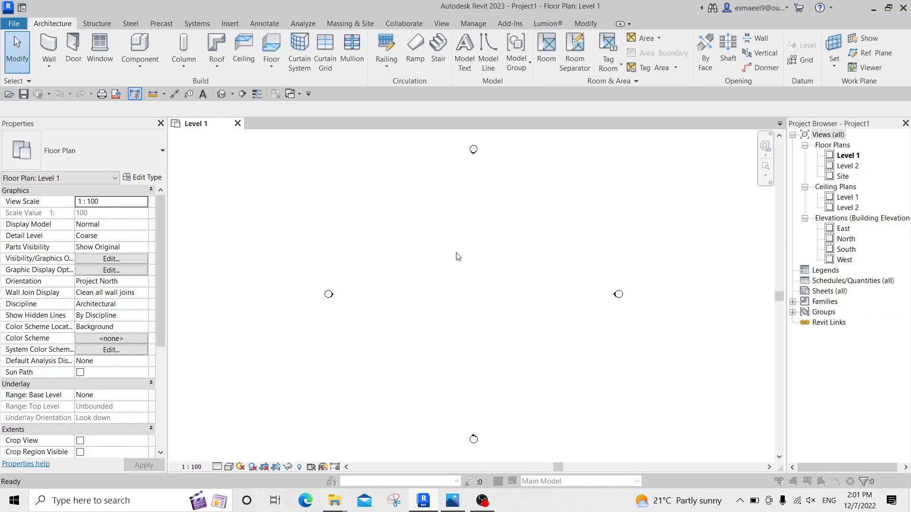
Set the project's length units to centimeters.
{"action": "key", "text": "u"}
{"action": "key", "text": "n"}
{"action": "left_click", "coordinate": [454, 210]}
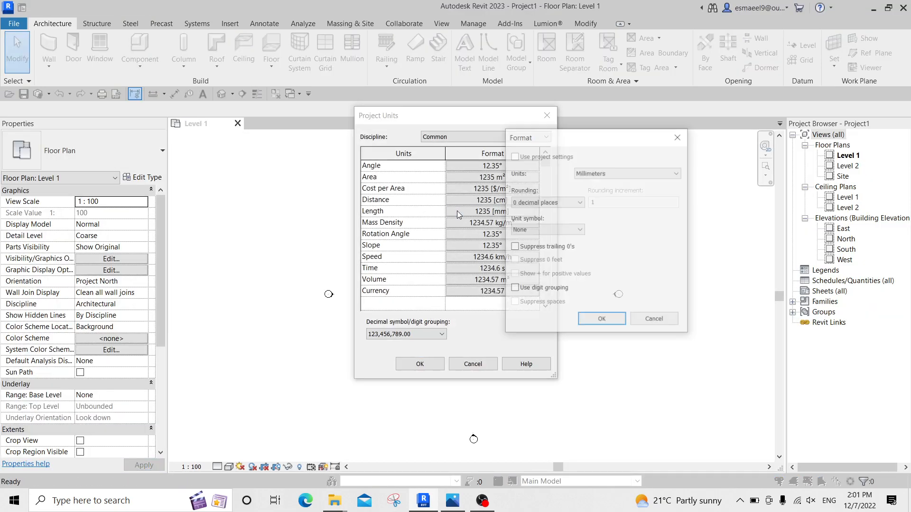
{"action": "left_click", "coordinate": [594, 173]}
{"action": "left_click", "coordinate": [591, 183]}
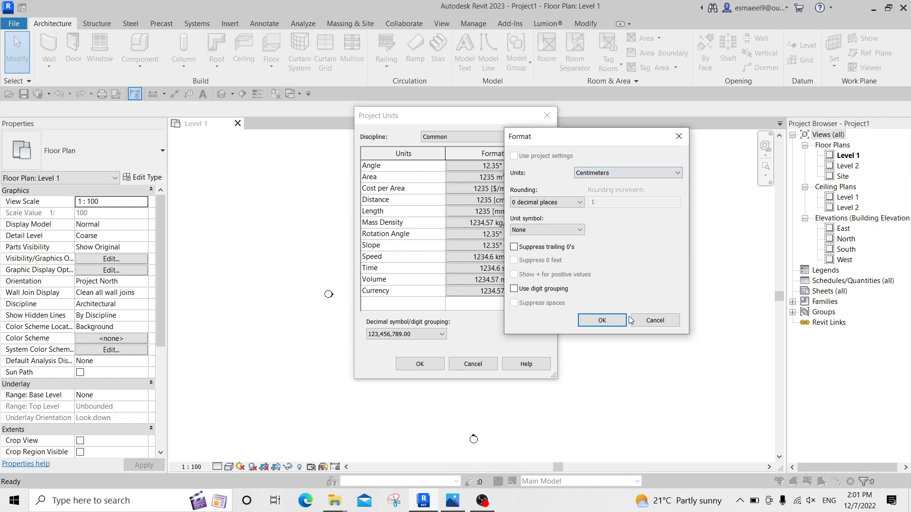
{"action": "left_click", "coordinate": [602, 320]}
{"action": "left_click", "coordinate": [420, 365]}
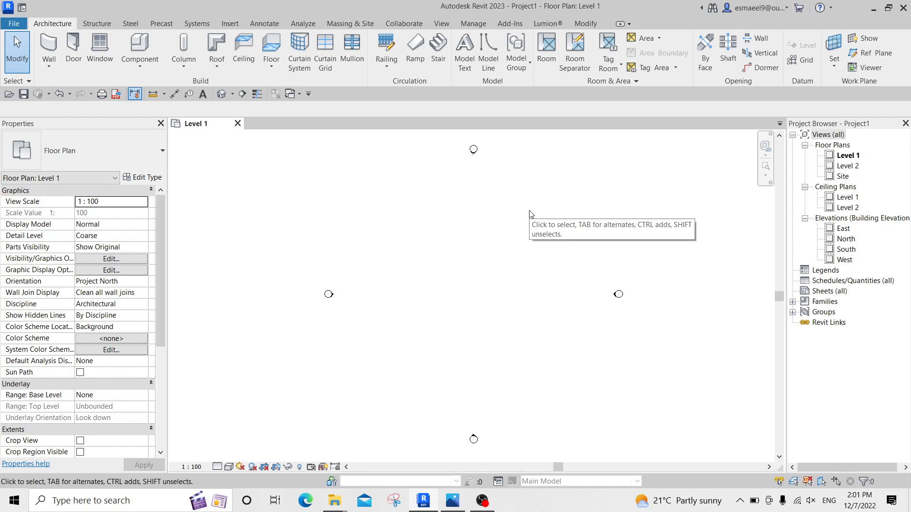
Draw a vertical reference plane in the Level 1 plan, slightly west of centre between the elevation markers.
{"action": "key", "text": "r"}
{"action": "key", "text": "p"}
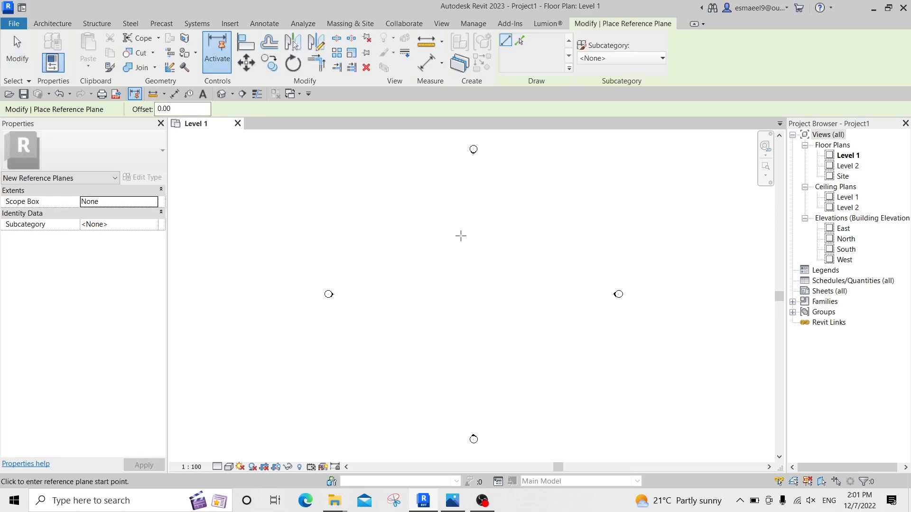
{"action": "left_click", "coordinate": [429, 200]}
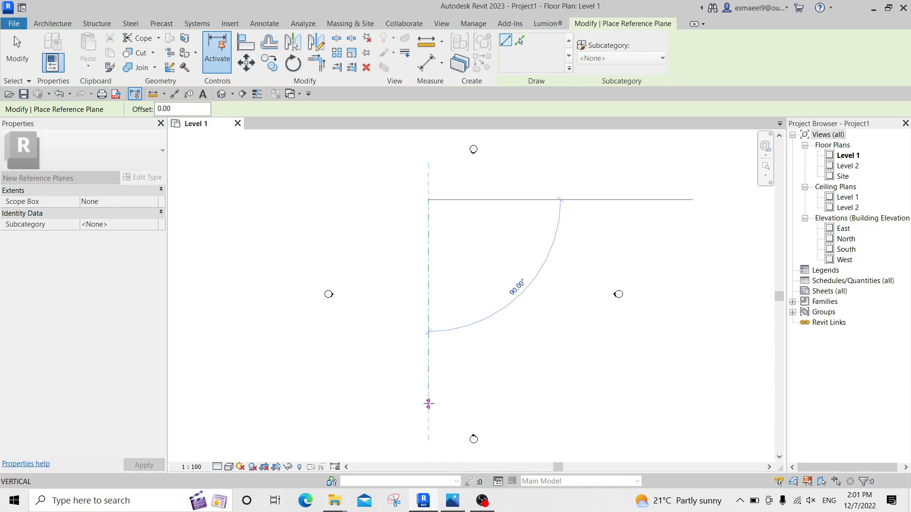
{"action": "left_click", "coordinate": [428, 403]}
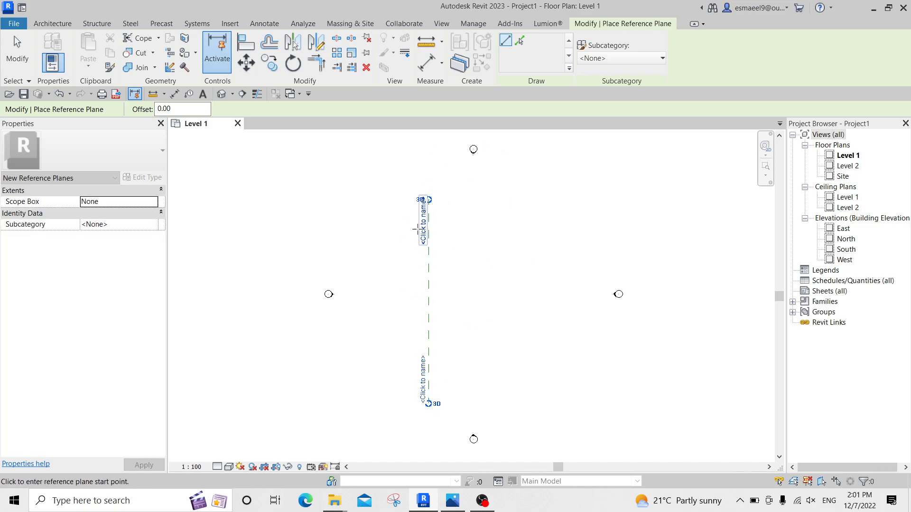
{"action": "key", "text": "Escape"}
Copy the vertical reference plane 300 cm to the right.
{"action": "left_click", "coordinate": [429, 284]}
{"action": "key", "text": "c"}
{"action": "key", "text": "o"}
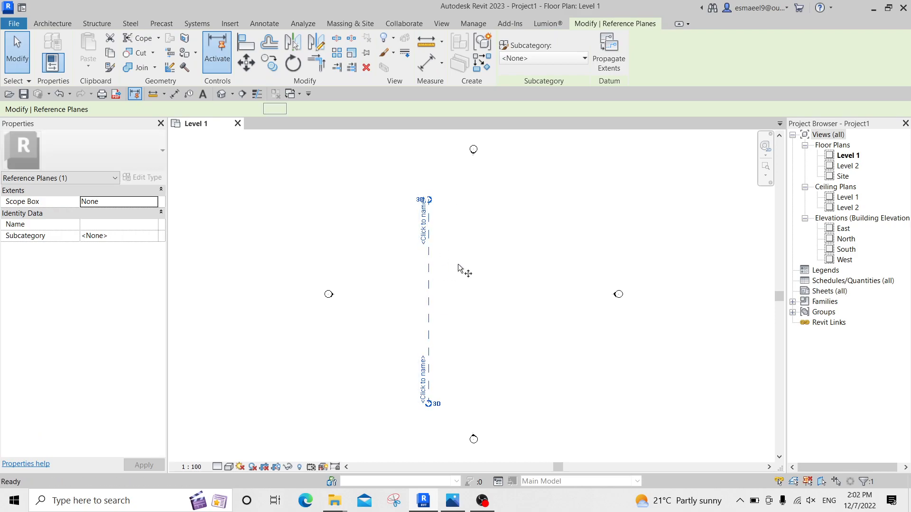
{"action": "left_click", "coordinate": [460, 264]}
{"action": "type", "text": "300"}
{"action": "key", "text": "Return"}
{"action": "key", "text": "Escape"}
{"action": "key", "text": "Escape"}
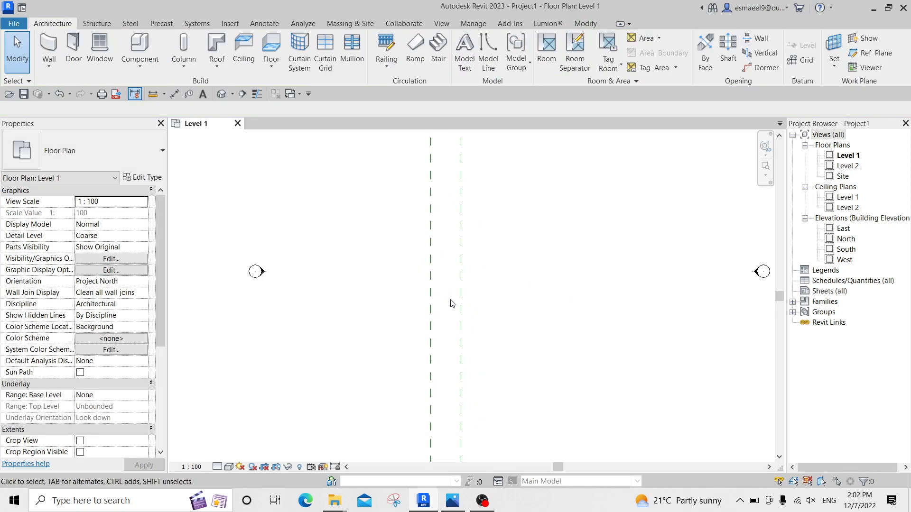
Review the length format in the project units.
{"action": "key", "text": "u"}
{"action": "key", "text": "n"}
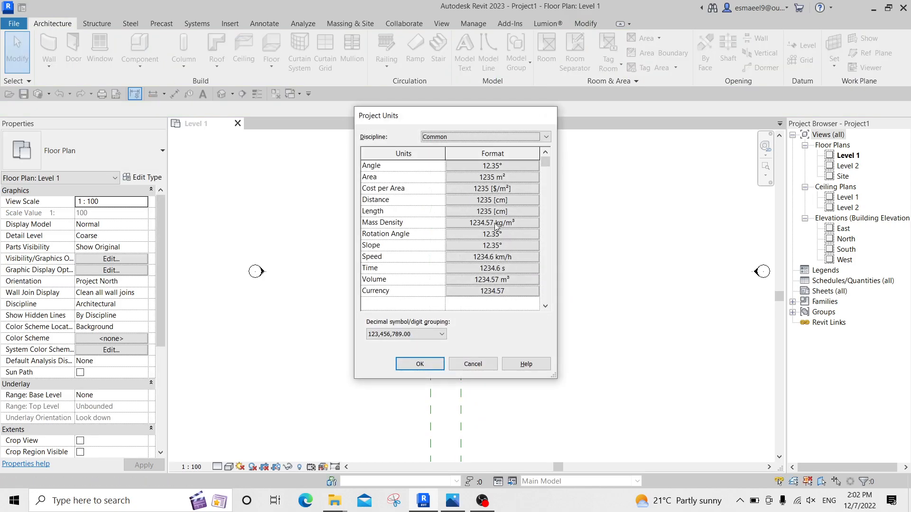
{"action": "key", "text": "Escape"}
Set the spacing between the two vertical reference planes to 350 cm.
{"action": "left_click", "coordinate": [461, 246]}
{"action": "middle_click_drag", "start_coordinate": [496, 281], "coordinate": [488, 370]}
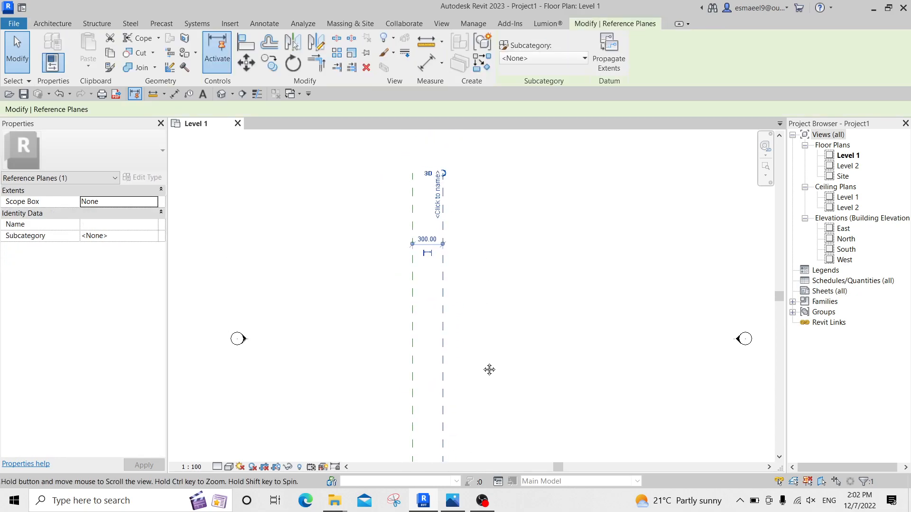
{"action": "left_click", "coordinate": [429, 236]}
{"action": "type", "text": "350"}
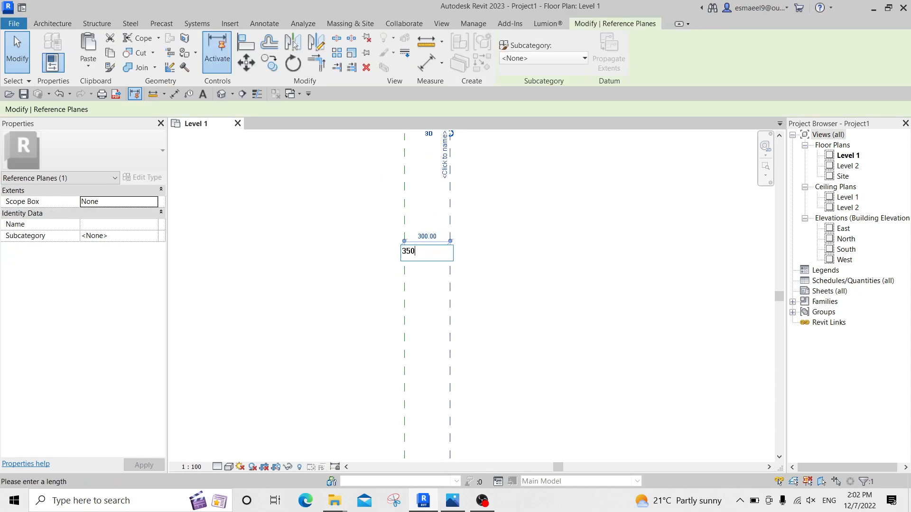
{"action": "key", "text": "Return"}
{"action": "scroll", "coordinate": [514, 281], "scroll_direction": "down", "scroll_amount": 2}
{"action": "left_click", "coordinate": [515, 280]}
{"action": "middle_click_drag", "start_coordinate": [474, 319], "coordinate": [435, 304]}
{"action": "scroll", "coordinate": [437, 302], "scroll_direction": "down", "scroll_amount": 1}
{"action": "middle_click_drag", "start_coordinate": [496, 281], "coordinate": [507, 272]}
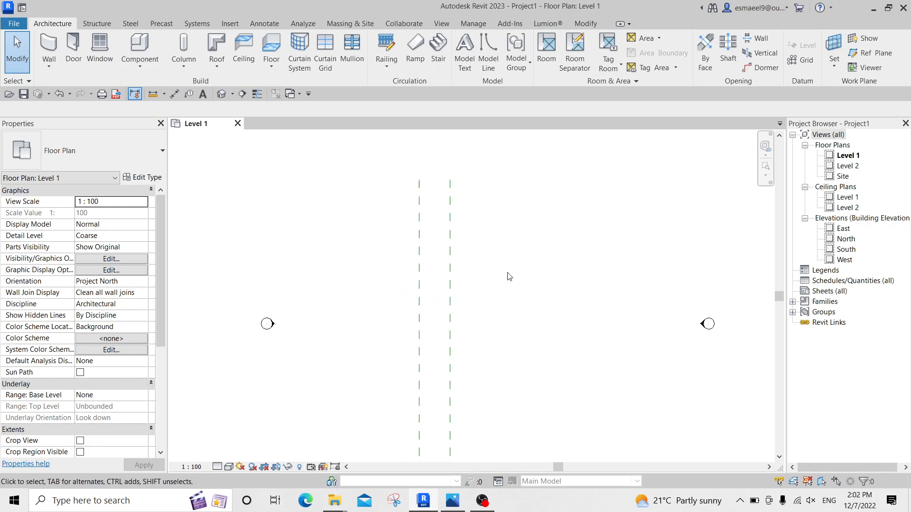
Open the North elevation and inspect the spacing of the Level 2 line above Level 1.
{"action": "double_click", "coordinate": [845, 239]}
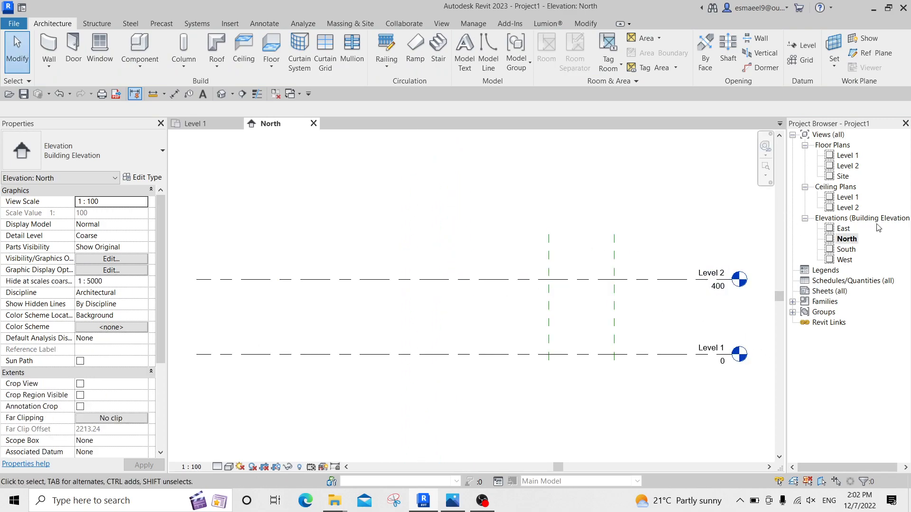
{"action": "scroll", "coordinate": [671, 285], "scroll_direction": "down", "scroll_amount": 2}
{"action": "left_click", "coordinate": [484, 284]}
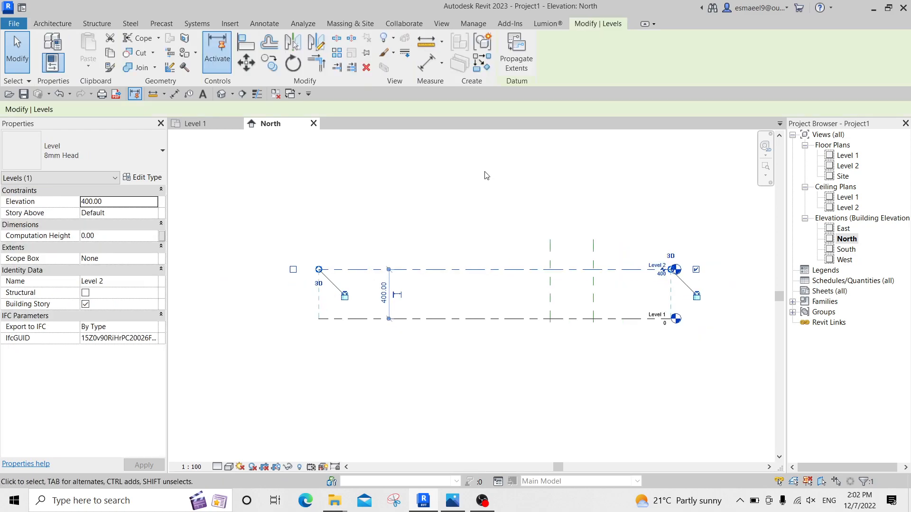
{"action": "left_click", "coordinate": [482, 311]}
{"action": "left_click", "coordinate": [482, 304]}
{"action": "scroll", "coordinate": [670, 318], "scroll_direction": "up", "scroll_amount": 2}
Check the floors in the reference image and set Level 2's elevation to 350 cm.
{"action": "left_click", "coordinate": [452, 500]}
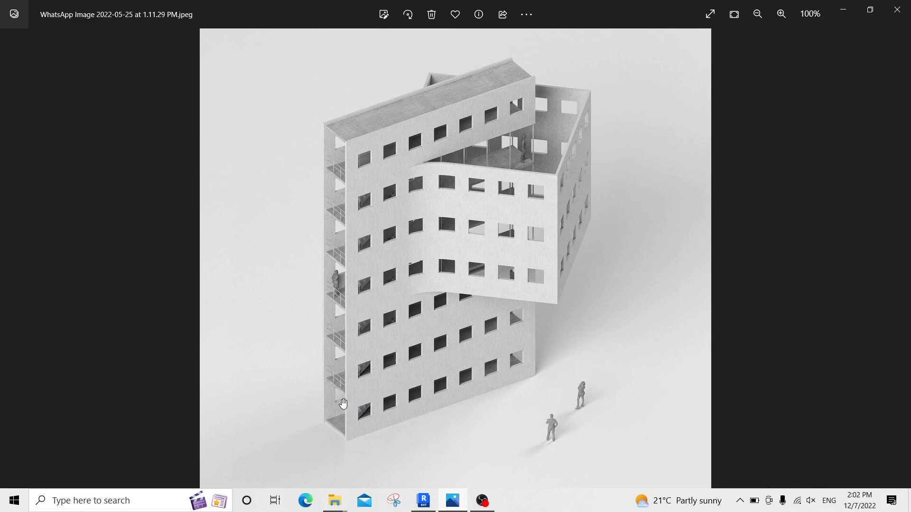
{"action": "left_click", "coordinate": [430, 497]}
{"action": "left_click", "coordinate": [656, 306]}
{"action": "type", "text": "350"}
{"action": "key", "text": "Return"}
{"action": "left_click", "coordinate": [600, 293]}
Try to array Level 2 upward with five members, placing the last one 350 cm above it.
{"action": "left_click", "coordinate": [583, 304]}
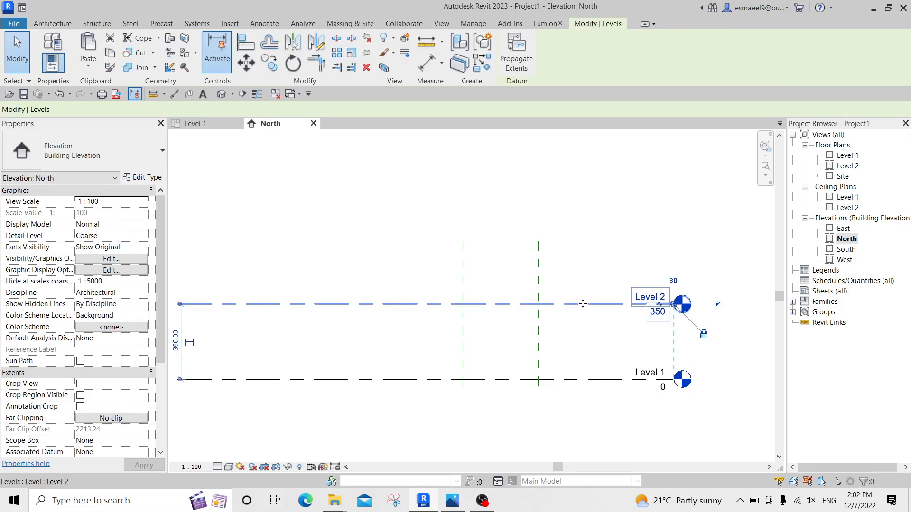
{"action": "key", "text": "a"}
{"action": "key", "text": "r"}
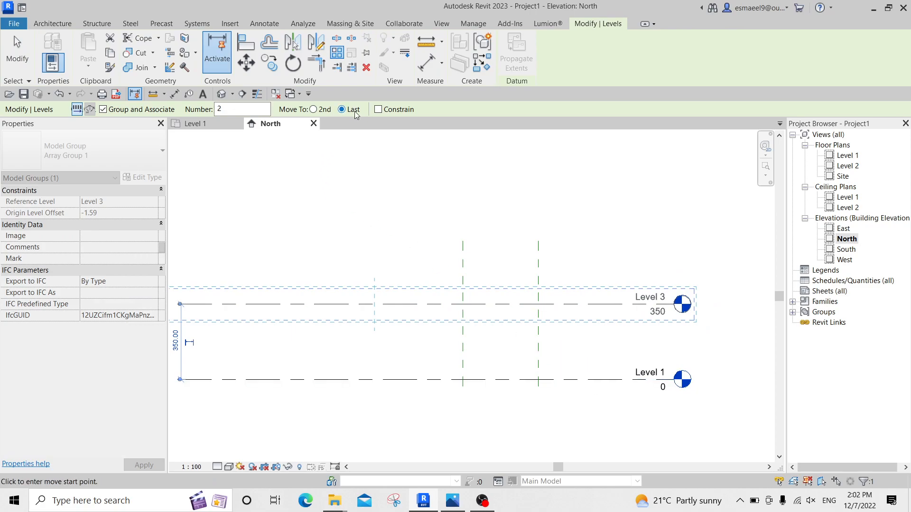
{"action": "left_click", "coordinate": [601, 380]}
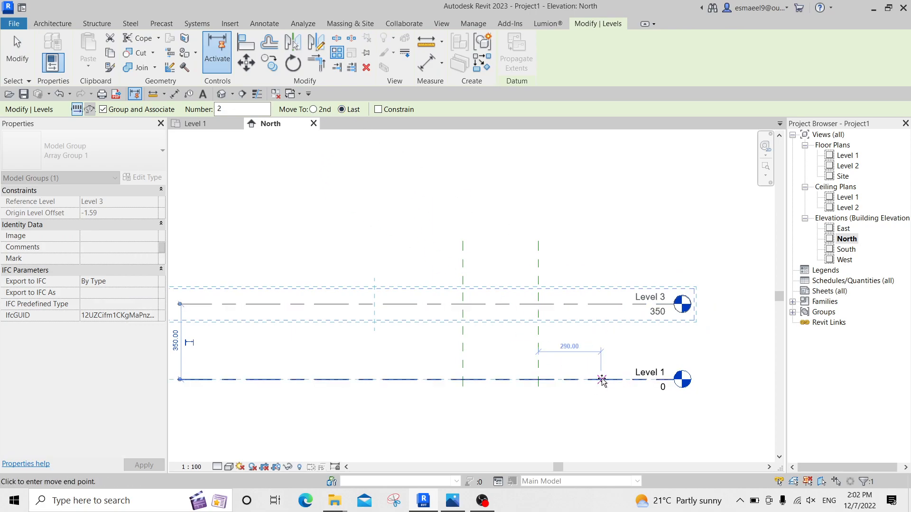
{"action": "left_click", "coordinate": [600, 306]}
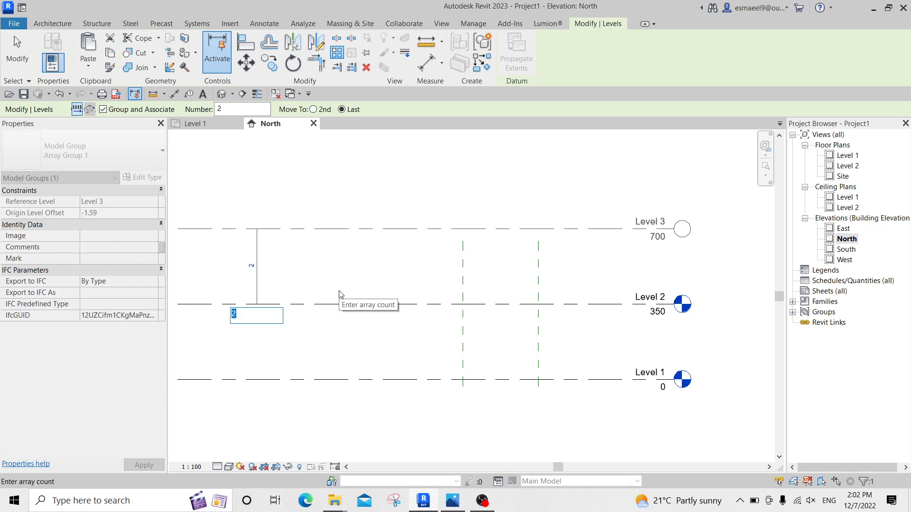
{"action": "type", "text": "5"}
{"action": "key", "text": "Return"}
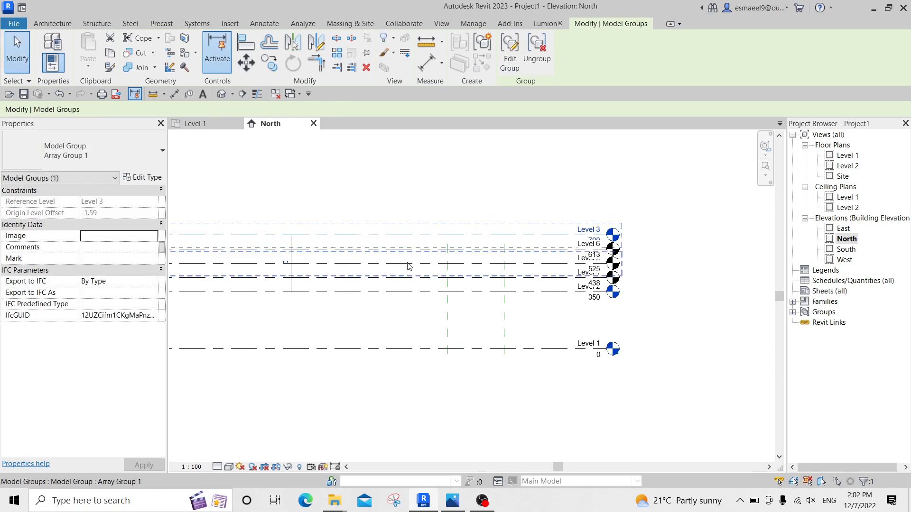
{"action": "left_click", "coordinate": [494, 294]}
Array Level 2 upward with five members, using 350 cm as the distance to the 2nd member.
{"action": "left_click", "coordinate": [593, 305]}
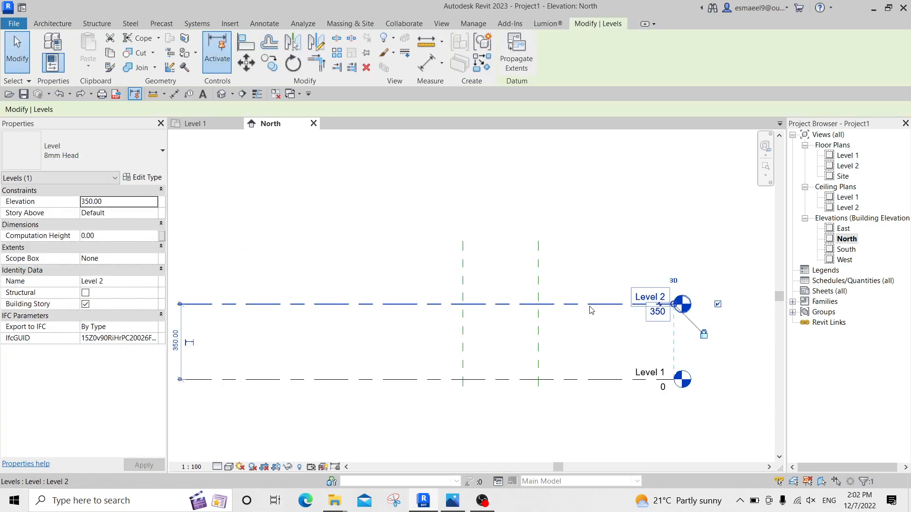
{"action": "key", "text": "a"}
{"action": "key", "text": "r"}
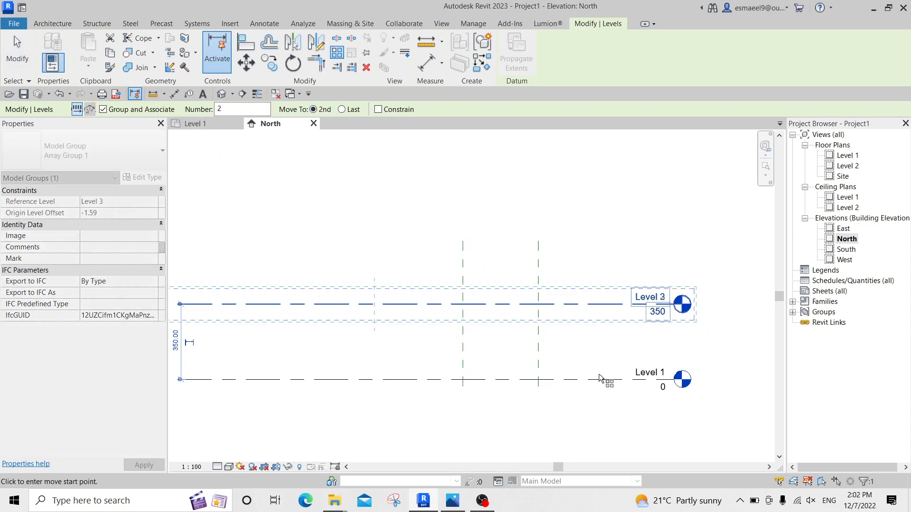
{"action": "left_click", "coordinate": [593, 343]}
{"action": "left_click", "coordinate": [592, 301]}
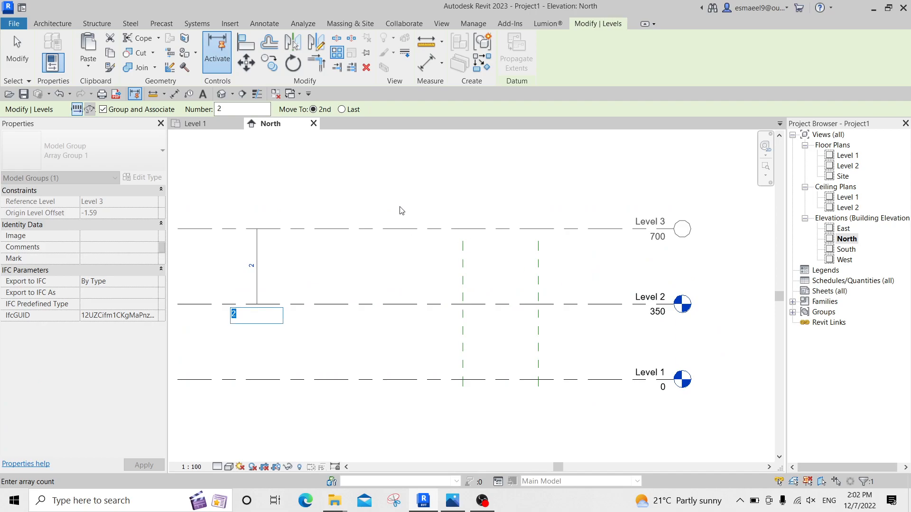
{"action": "type", "text": "5"}
{"action": "key", "text": "Return"}
{"action": "scroll", "coordinate": [414, 338], "scroll_direction": "down", "scroll_amount": 3}
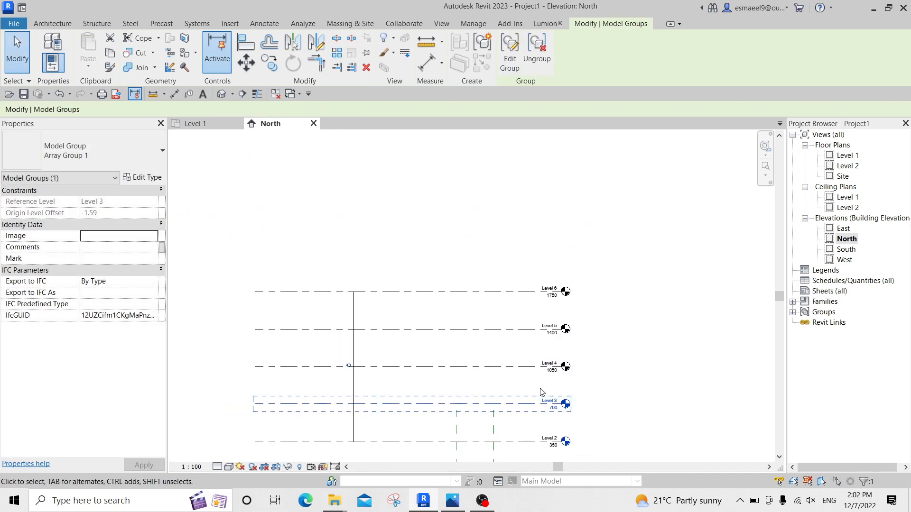
{"action": "key", "text": "Escape"}
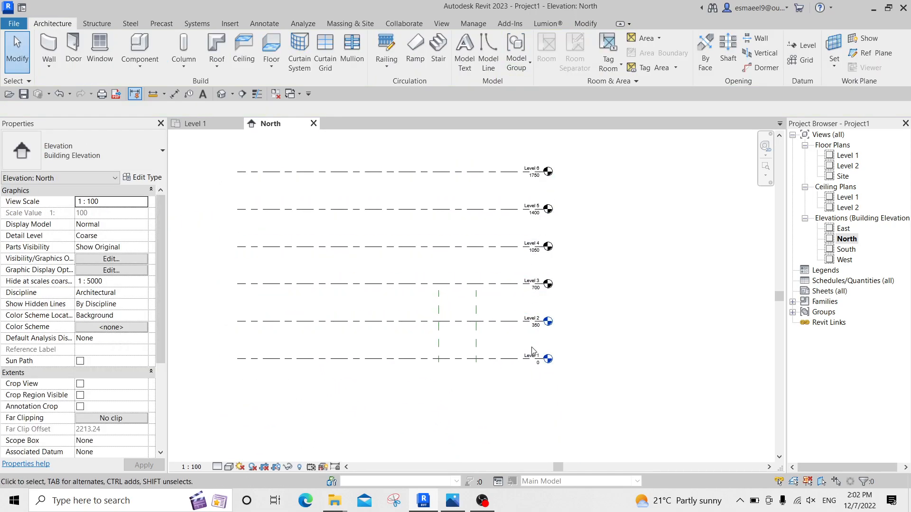
Change the level array's member count to 7 in the North elevation.
{"action": "middle_click_drag", "start_coordinate": [491, 181], "coordinate": [489, 198]}
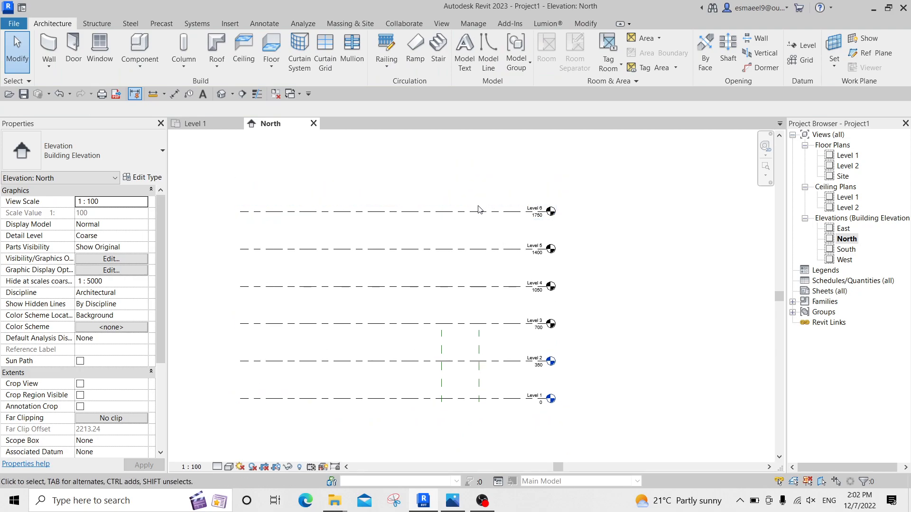
{"action": "left_click", "coordinate": [480, 210]}
{"action": "key", "text": "Escape"}
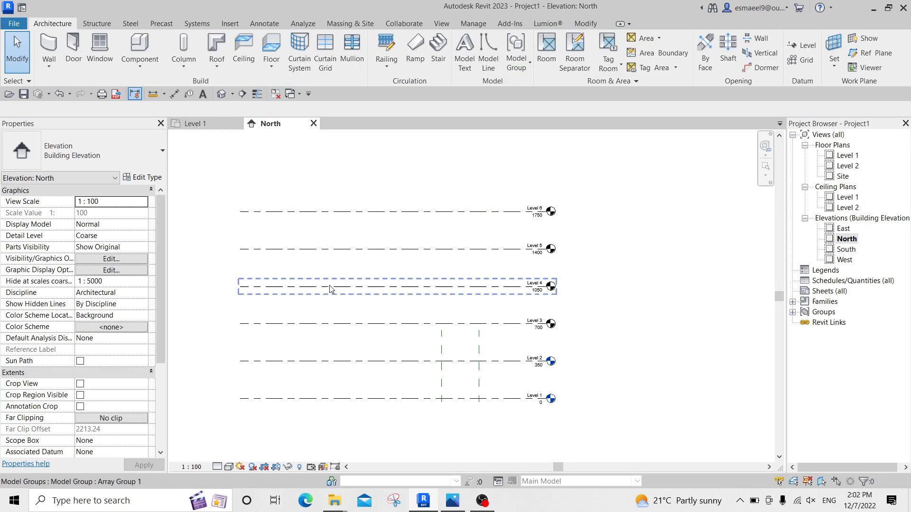
{"action": "left_click", "coordinate": [338, 287]}
{"action": "left_click", "coordinate": [334, 286]}
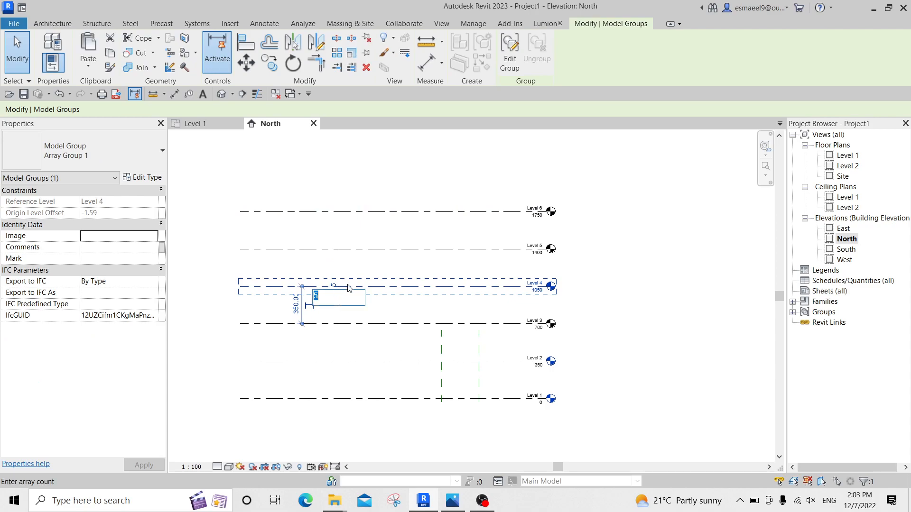
{"action": "type", "text": "7"}
{"action": "key", "text": "Return"}
{"action": "key", "text": "Escape"}
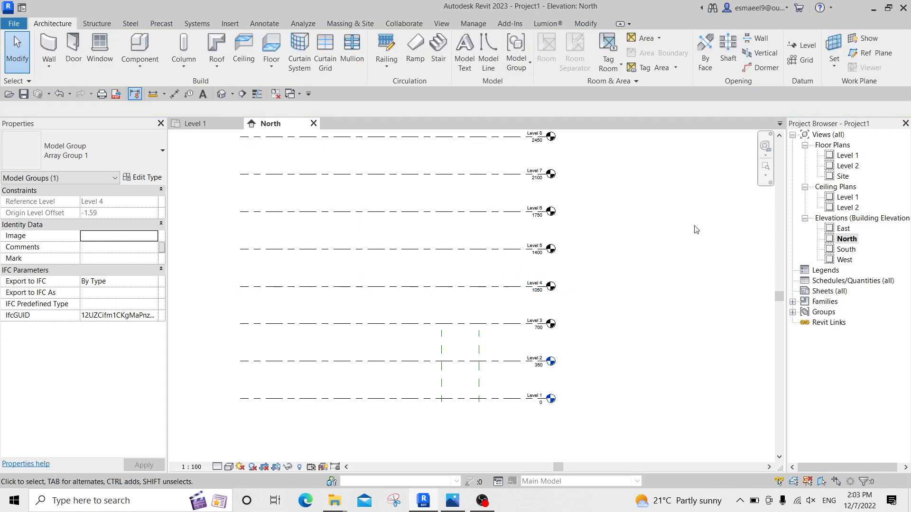
Examine the arrayed levels above Level 2 in the North elevation and how they are grouped.
{"action": "scroll", "coordinate": [553, 282], "scroll_direction": "down", "scroll_amount": 2}
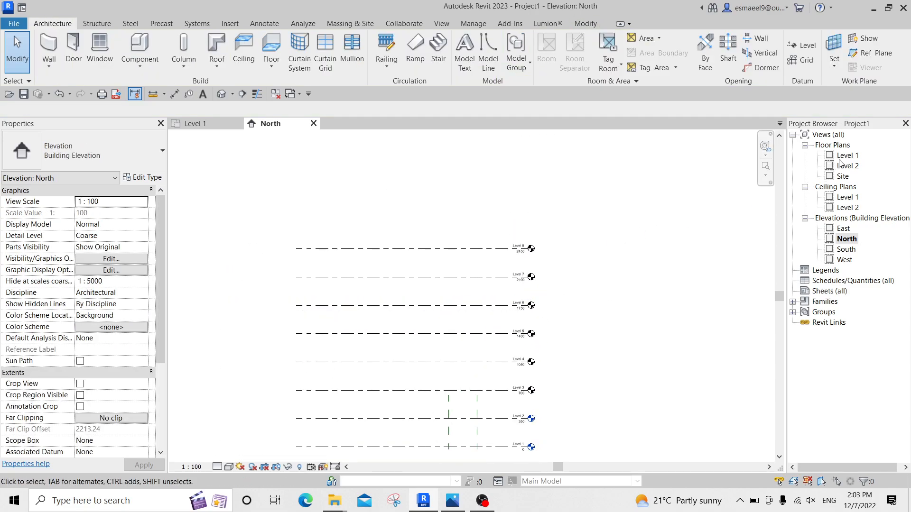
{"action": "middle_click_drag", "start_coordinate": [643, 252], "coordinate": [653, 225]}
{"action": "left_click", "coordinate": [418, 222]}
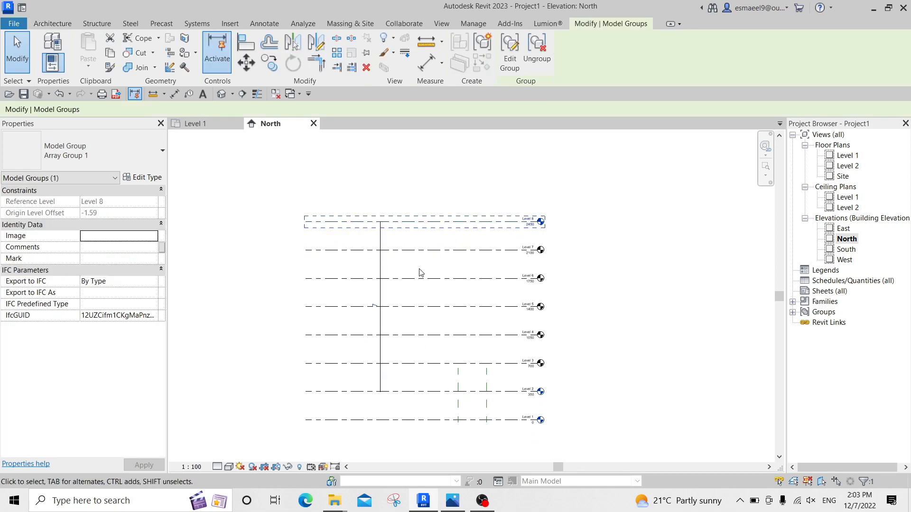
{"action": "left_click", "coordinate": [380, 263]}
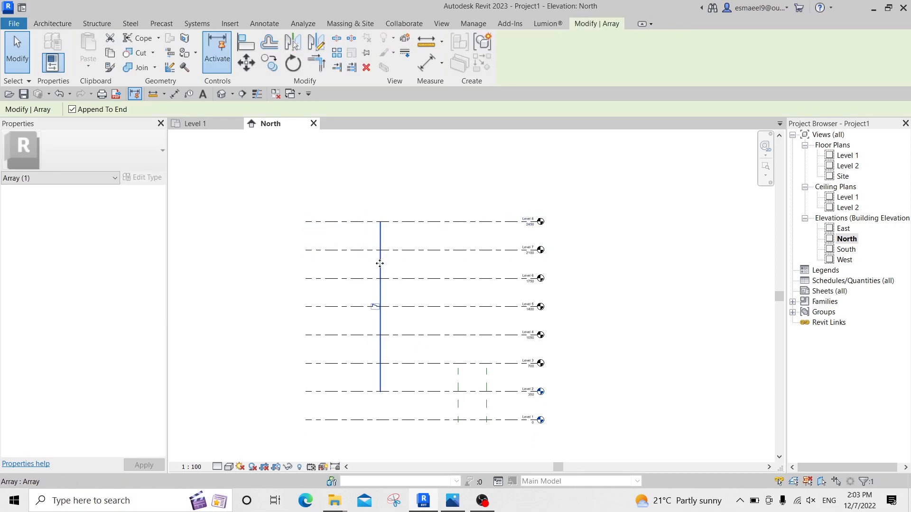
{"action": "key", "text": "Escape"}
{"action": "left_click", "coordinate": [469, 222]}
{"action": "left_click", "coordinate": [609, 236]}
{"action": "left_click", "coordinate": [507, 221]}
{"action": "left_click_drag", "start_coordinate": [627, 170], "coordinate": [507, 376]}
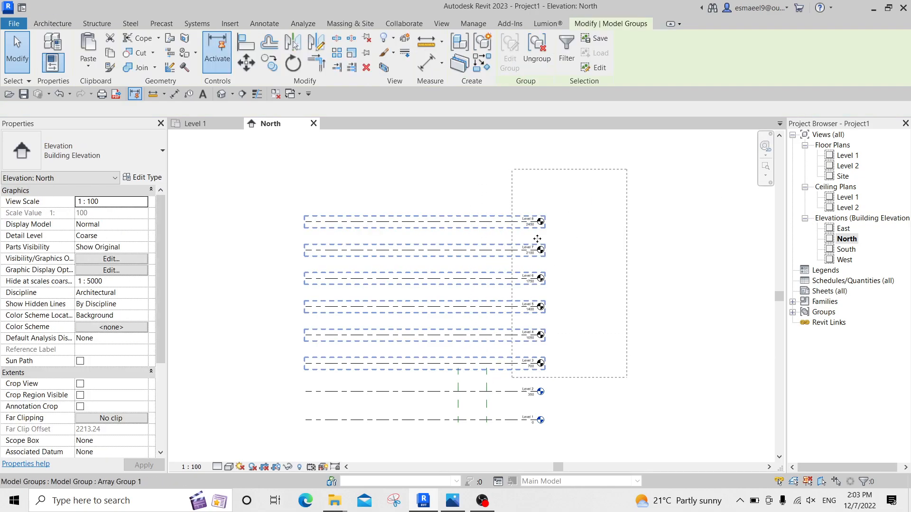
{"action": "left_click", "coordinate": [754, 254]}
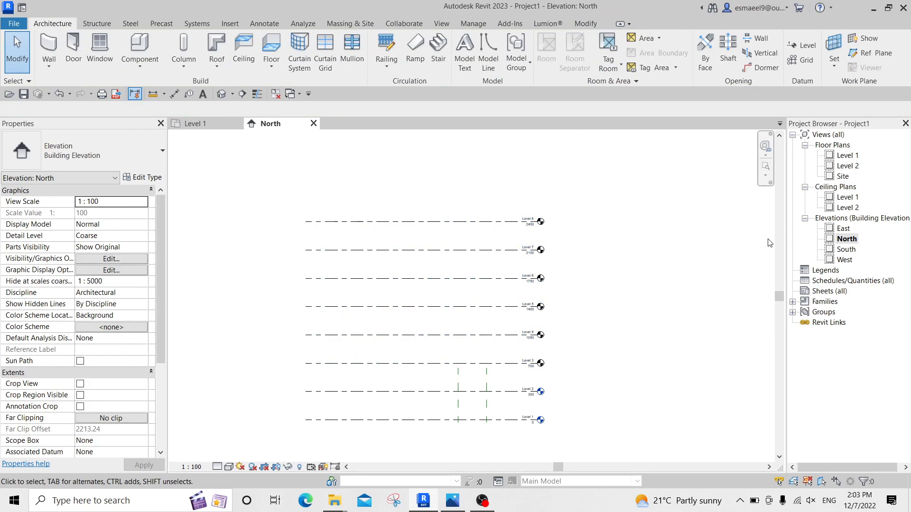
Create floor plan views for Level 3 through Level 8.
{"action": "double_click", "coordinate": [846, 155]}
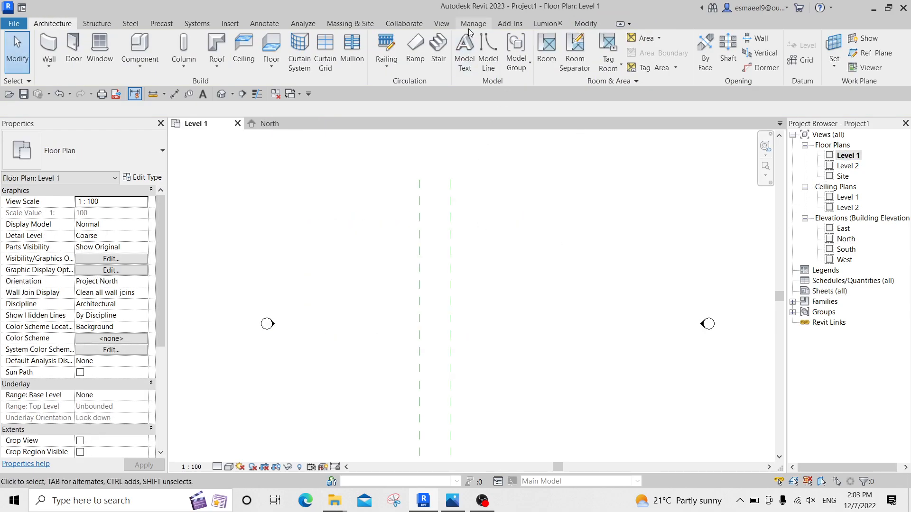
{"action": "left_click", "coordinate": [441, 24]}
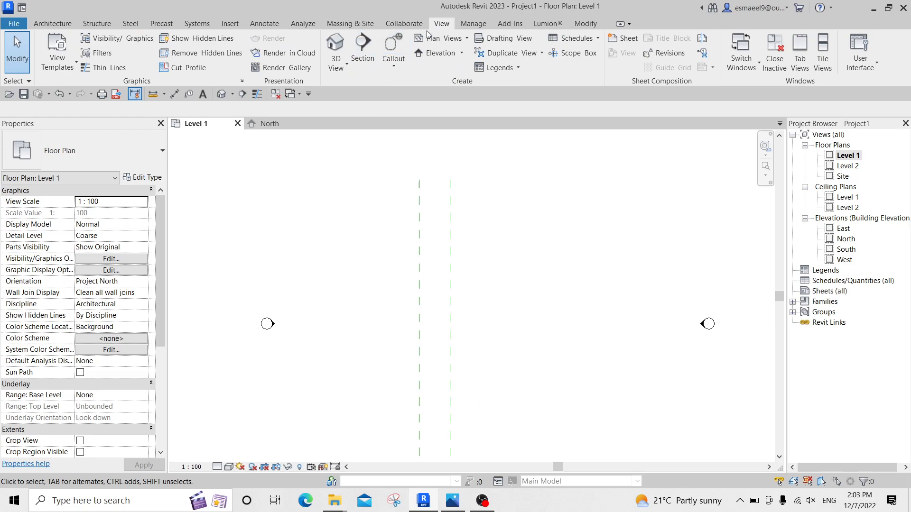
{"action": "left_click", "coordinate": [444, 38]}
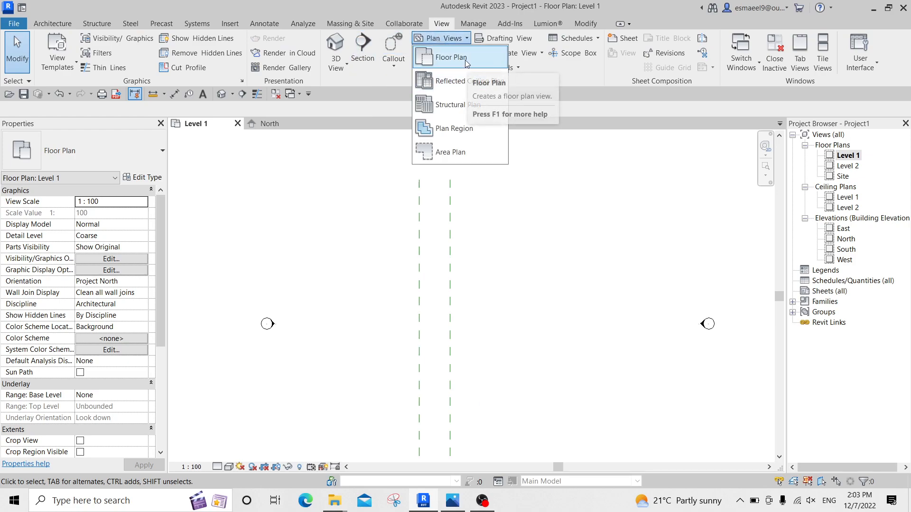
{"action": "left_click", "coordinate": [451, 57]}
{"action": "left_click", "coordinate": [415, 238], "text": "shift"}
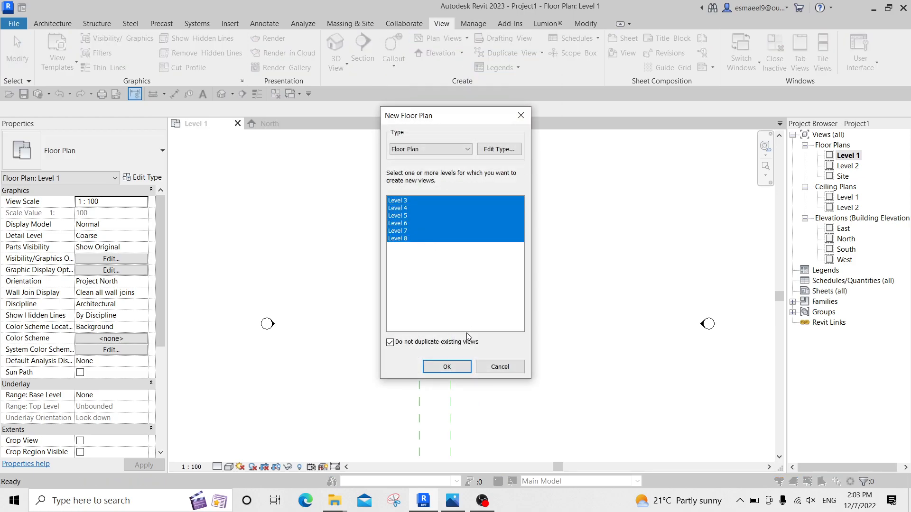
{"action": "left_click", "coordinate": [446, 366]}
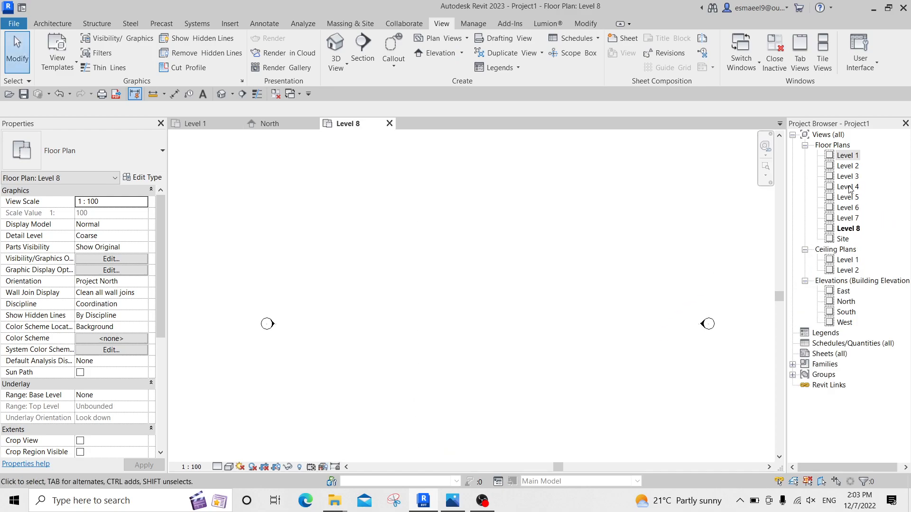
In the Level 1 floor plan, draw a Generic - 200mm wall 800 cm long along the right-hand reference plane.
{"action": "double_click", "coordinate": [847, 155]}
{"action": "key", "text": "w"}
{"action": "key", "text": "a"}
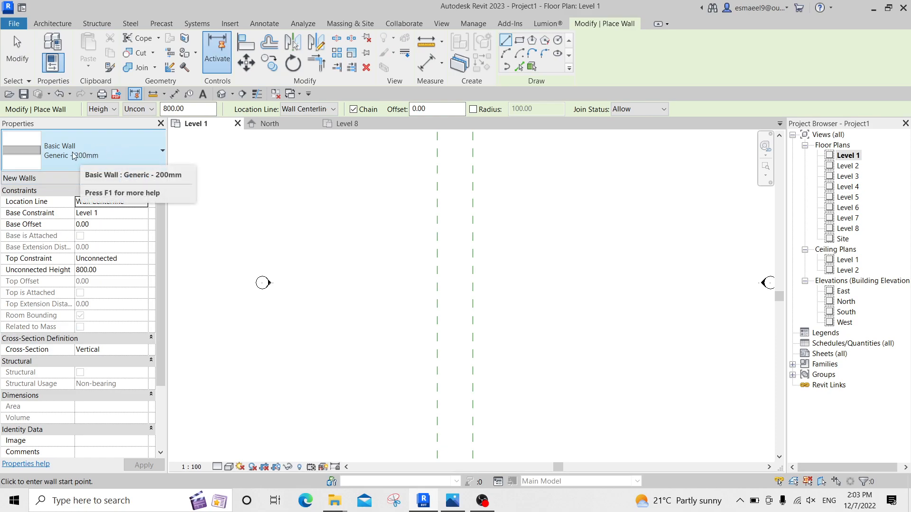
{"action": "middle_click_drag", "start_coordinate": [429, 369], "coordinate": [386, 305]}
{"action": "left_click", "coordinate": [393, 317]}
{"action": "middle_click_drag", "start_coordinate": [390, 232], "coordinate": [394, 295]}
{"action": "left_click", "coordinate": [404, 214]}
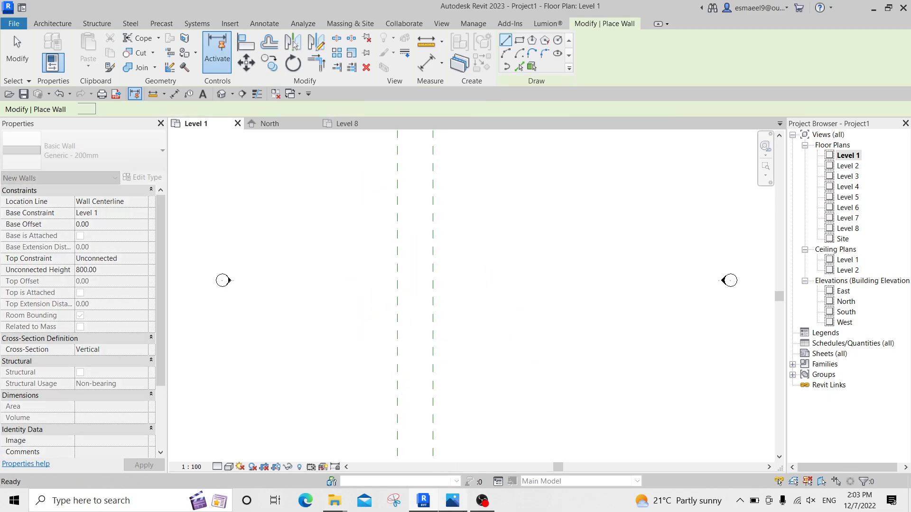
{"action": "left_click", "coordinate": [452, 500]}
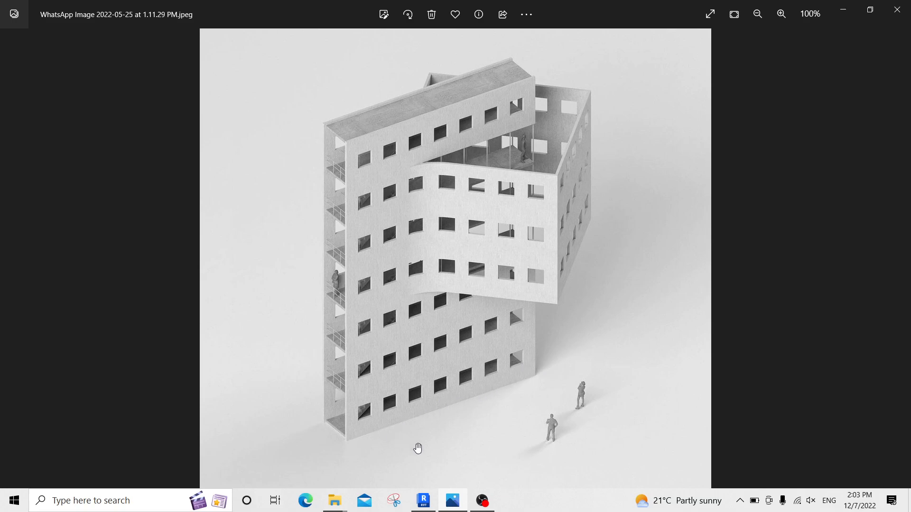
{"action": "left_click", "coordinate": [423, 500]}
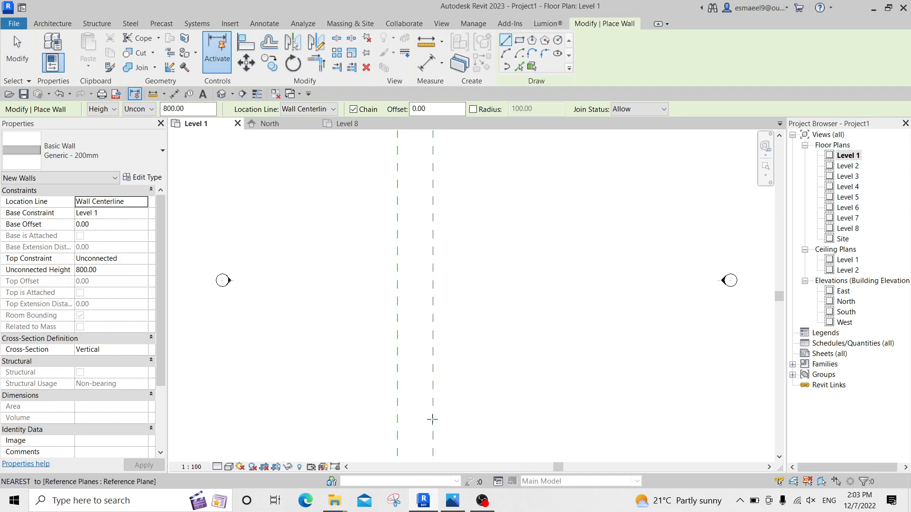
{"action": "left_click", "coordinate": [432, 419]}
{"action": "key", "text": "Return"}
{"action": "key", "text": "Escape"}
{"action": "scroll", "coordinate": [437, 382], "scroll_direction": "up", "scroll_amount": 4}
{"action": "middle_click_drag", "start_coordinate": [444, 372], "coordinate": [480, 278]}
{"action": "key", "text": "Escape"}
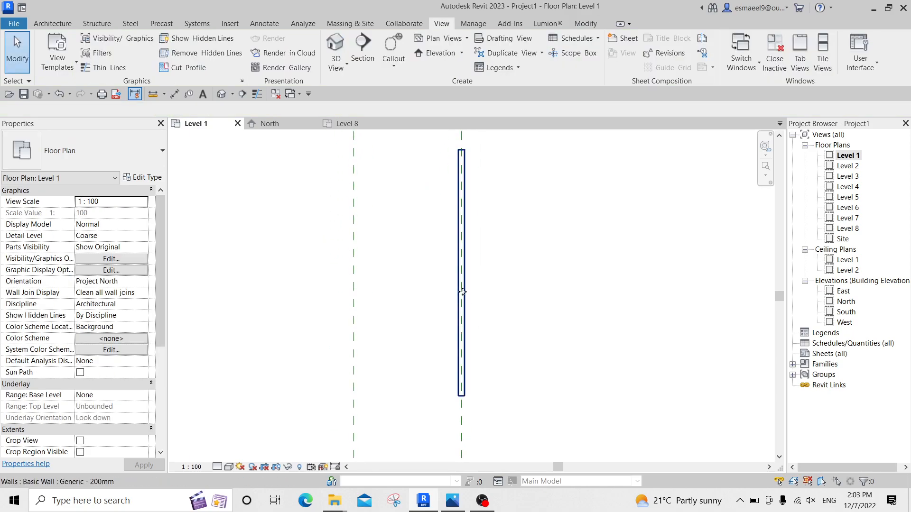
Copy the wall onto the left-hand reference plane.
{"action": "left_click", "coordinate": [461, 295]}
{"action": "scroll", "coordinate": [461, 296], "scroll_direction": "up", "scroll_amount": 2}
{"action": "key", "text": "c"}
{"action": "key", "text": "o"}
{"action": "left_click", "coordinate": [463, 300]}
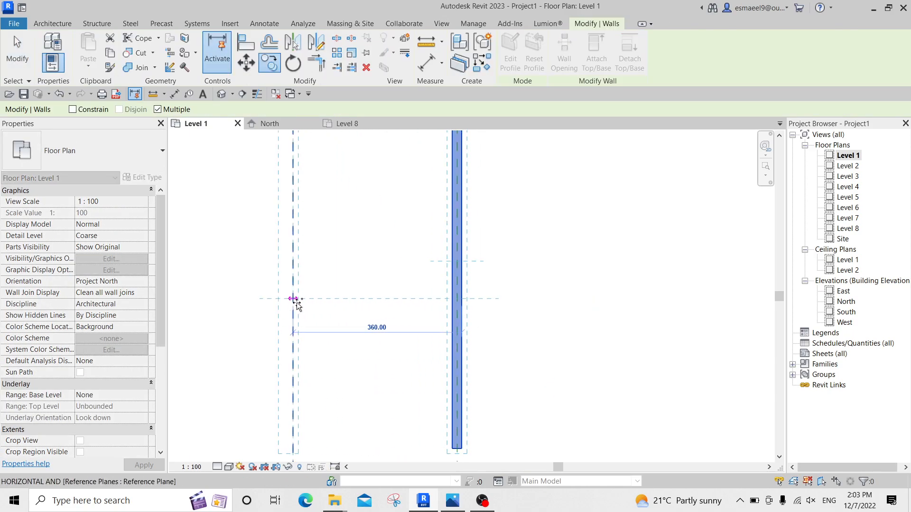
{"action": "left_click", "coordinate": [293, 299]}
{"action": "key", "text": "Escape"}
{"action": "key", "text": "Escape"}
{"action": "left_click", "coordinate": [293, 304]}
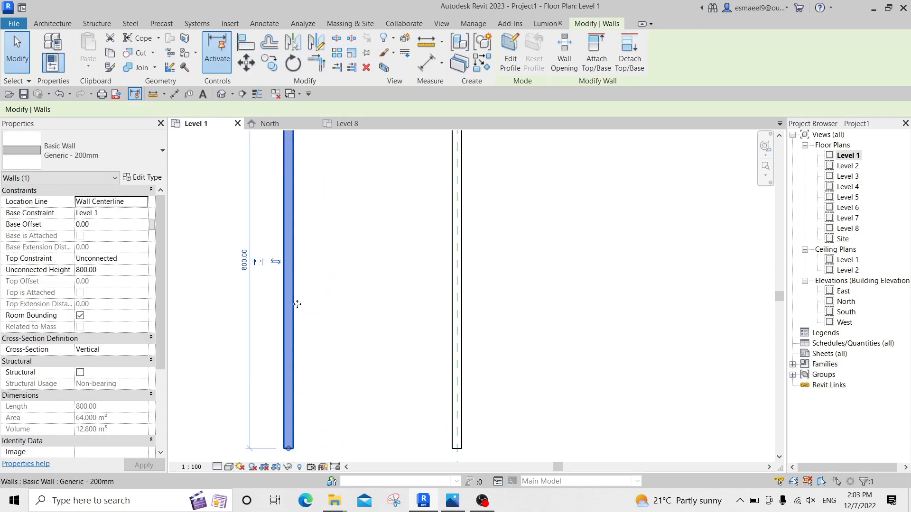
{"action": "key", "text": "Escape"}
{"action": "key", "text": "Escape"}
Open the 3D view and set the top constraint of both walls to an upper level.
{"action": "scroll", "coordinate": [356, 305], "scroll_direction": "down", "scroll_amount": 1}
{"action": "scroll", "coordinate": [384, 308], "scroll_direction": "down", "scroll_amount": 1}
{"action": "middle_click_drag", "start_coordinate": [383, 309], "coordinate": [384, 370]}
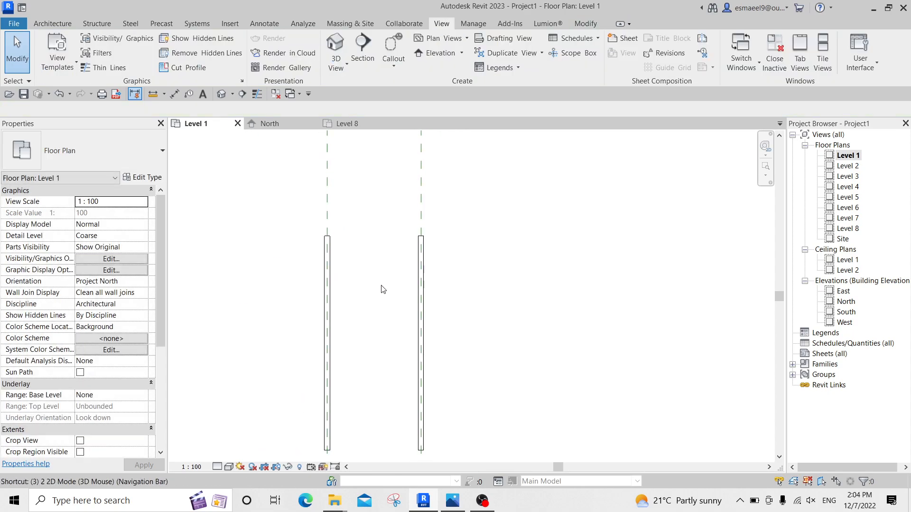
{"action": "key", "text": "3"}
{"action": "key", "text": "d"}
{"action": "scroll", "coordinate": [384, 350], "scroll_direction": "up", "scroll_amount": 3}
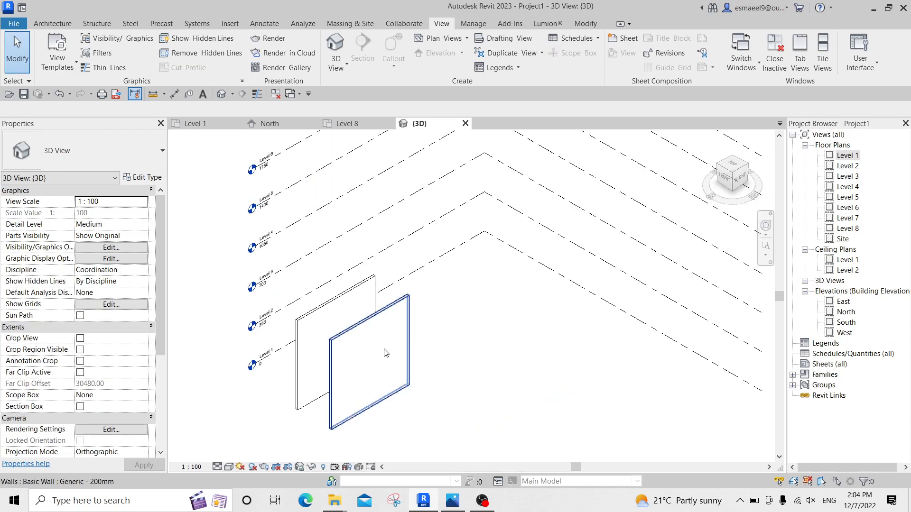
{"action": "left_click", "coordinate": [409, 348]}
{"action": "scroll", "coordinate": [411, 347], "scroll_direction": "up", "scroll_amount": 2}
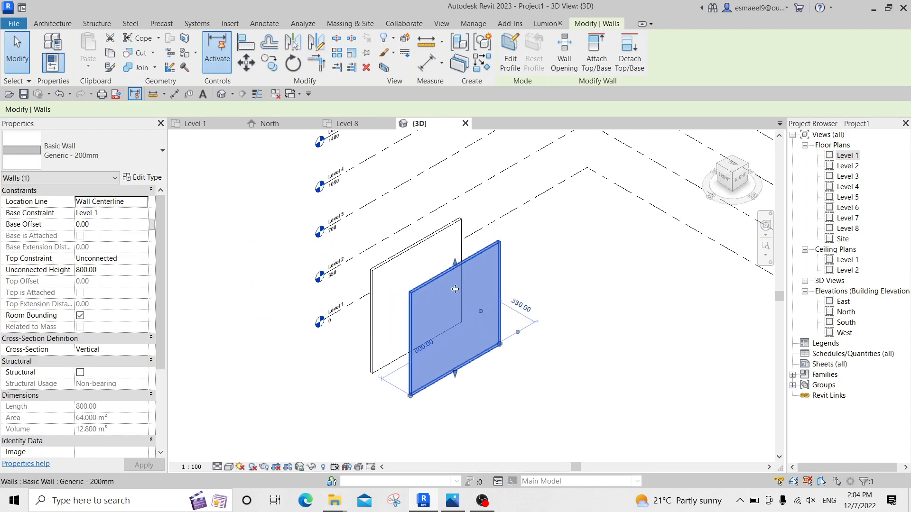
{"action": "left_click", "coordinate": [398, 265], "text": "ctrl"}
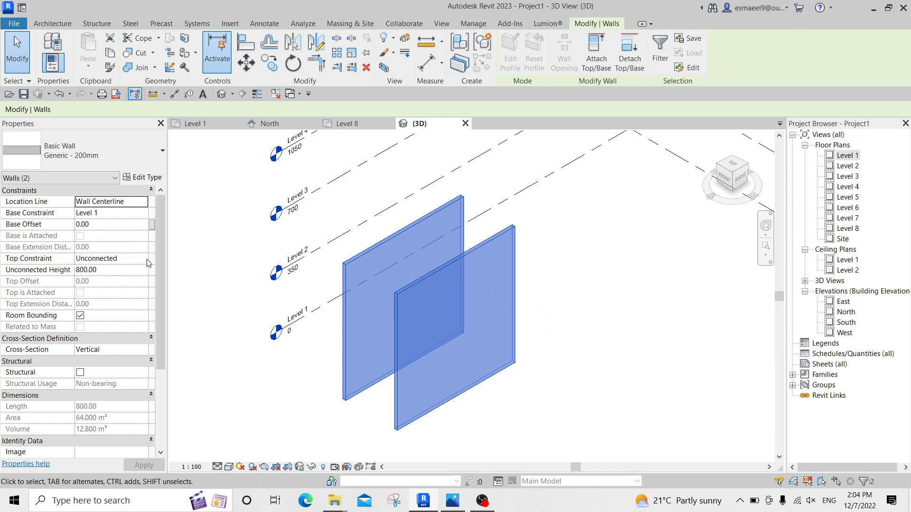
{"action": "left_click", "coordinate": [143, 259]}
{"action": "scroll", "coordinate": [125, 313], "scroll_direction": "down", "scroll_amount": 2}
{"action": "left_click", "coordinate": [125, 314]}
{"action": "left_click", "coordinate": [547, 341]}
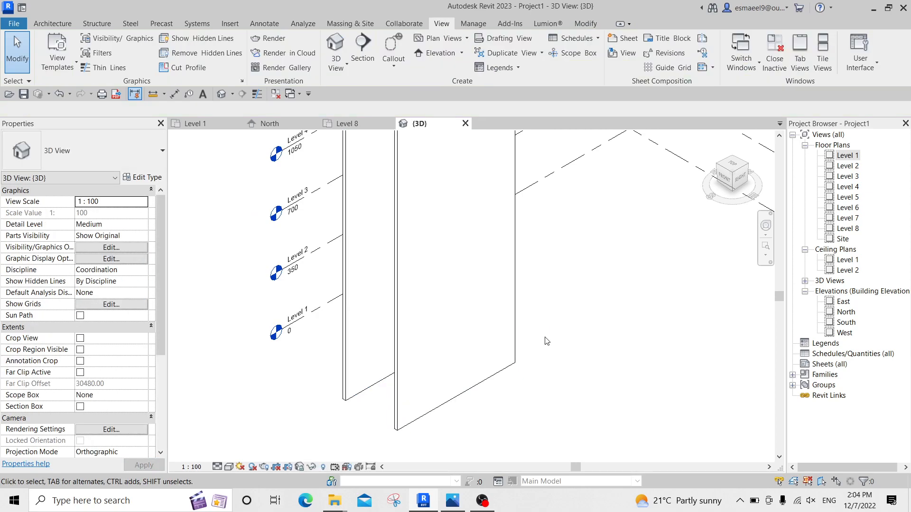
Compare the taller walls in 3D with the reference image and return to the Level 1 floor plan.
{"action": "scroll", "coordinate": [569, 346], "scroll_direction": "down", "scroll_amount": 3}
{"action": "middle_click_drag", "start_coordinate": [565, 349], "coordinate": [506, 312], "text": "shift"}
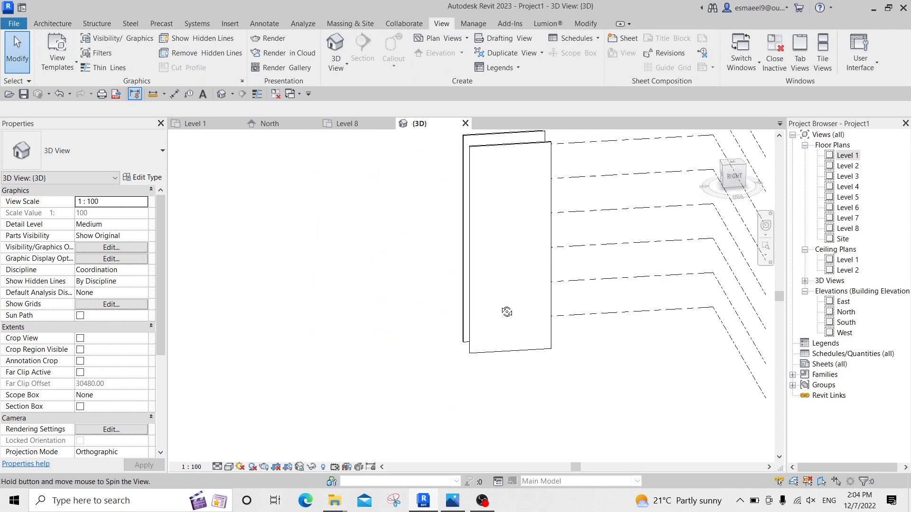
{"action": "left_click", "coordinate": [455, 507]}
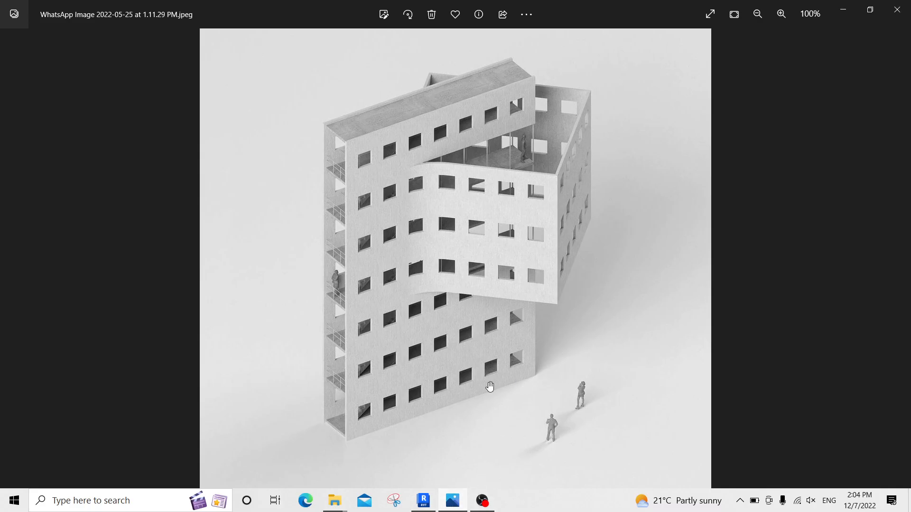
{"action": "left_click", "coordinate": [431, 507]}
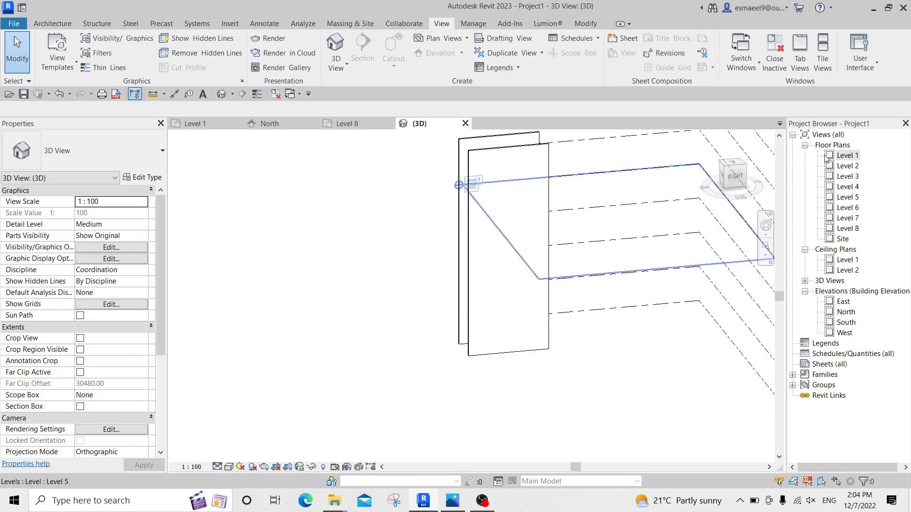
{"action": "left_click", "coordinate": [849, 155]}
{"action": "double_click", "coordinate": [850, 156]}
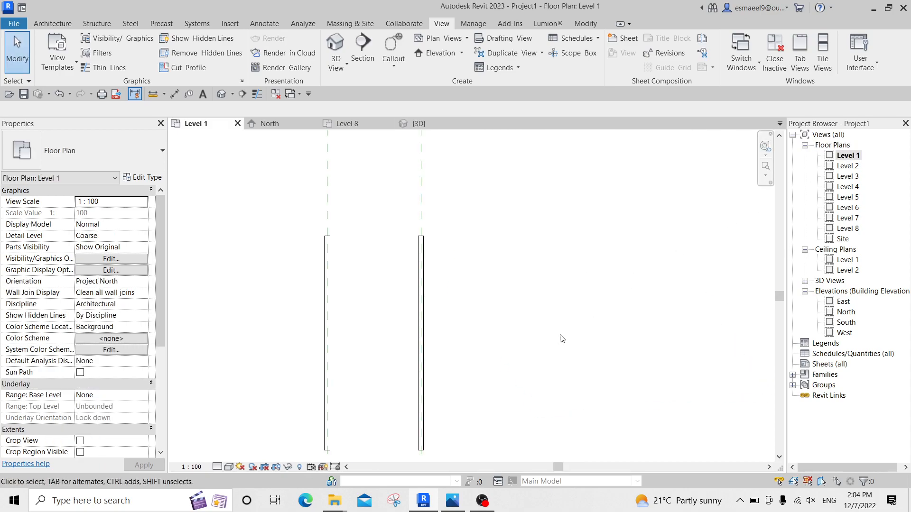
Lengthen both parallel walls at their upper ends in plan, extending them by the same distance.
{"action": "left_click", "coordinate": [421, 311]}
{"action": "middle_click_drag", "start_coordinate": [455, 251], "coordinate": [474, 339]}
{"action": "left_click_drag", "start_coordinate": [441, 326], "coordinate": [440, 231]}
{"action": "left_click", "coordinate": [407, 314]}
{"action": "left_click", "coordinate": [348, 338]}
{"action": "left_click_drag", "start_coordinate": [346, 326], "coordinate": [346, 231]}
{"action": "left_click", "coordinate": [527, 298]}
{"action": "scroll", "coordinate": [539, 282], "scroll_direction": "down", "scroll_amount": 1}
{"action": "middle_click_drag", "start_coordinate": [540, 280], "coordinate": [539, 222]}
Review the lengthened walls in 3D and examine the projecting volume in the reference image.
{"action": "left_click", "coordinate": [419, 124]}
{"action": "middle_click_drag", "start_coordinate": [673, 274], "coordinate": [550, 289]}
{"action": "double_click", "coordinate": [848, 155]}
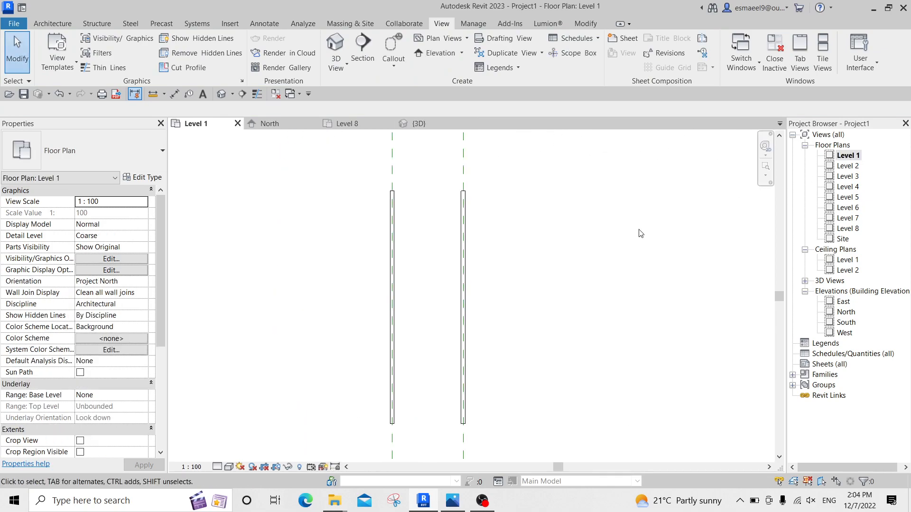
{"action": "left_click", "coordinate": [453, 502]}
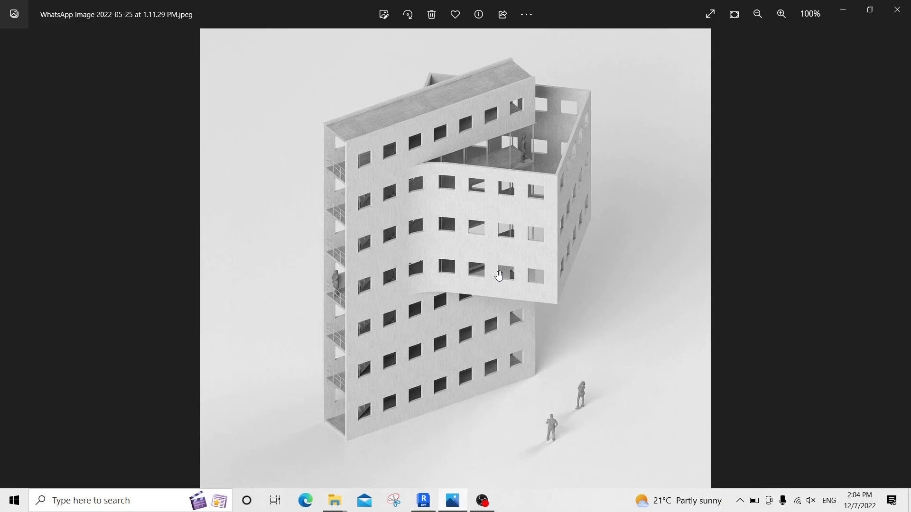
{"action": "scroll", "coordinate": [456, 301], "scroll_direction": "up", "scroll_amount": 1, "text": "ctrl"}
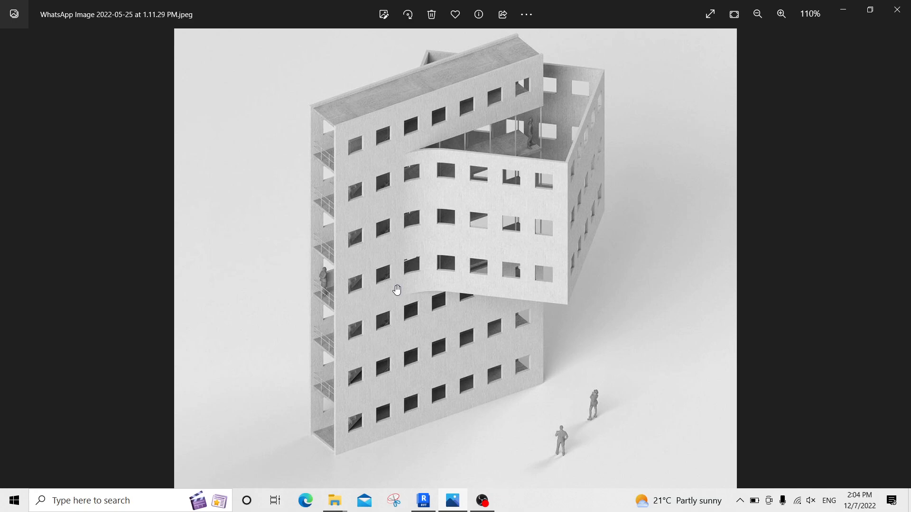
{"action": "scroll", "coordinate": [439, 282], "scroll_direction": "up", "scroll_amount": 2, "text": "ctrl"}
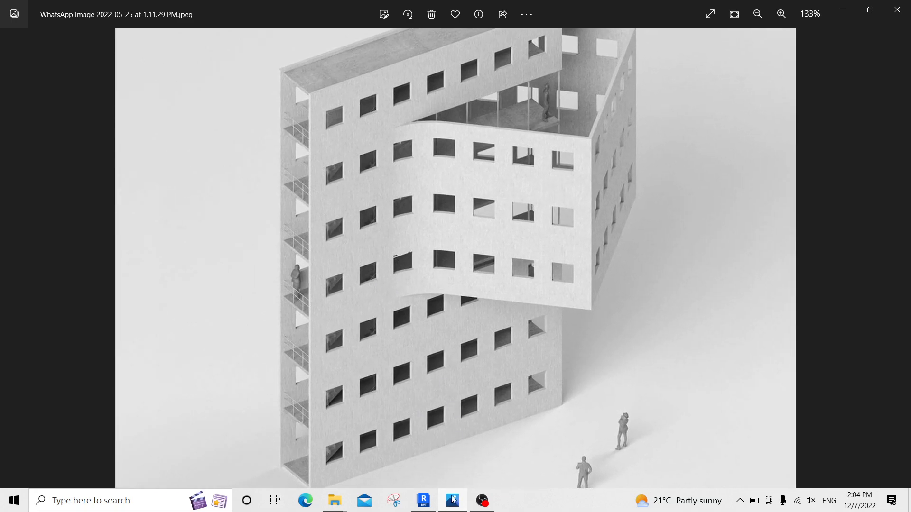
{"action": "left_click", "coordinate": [432, 504]}
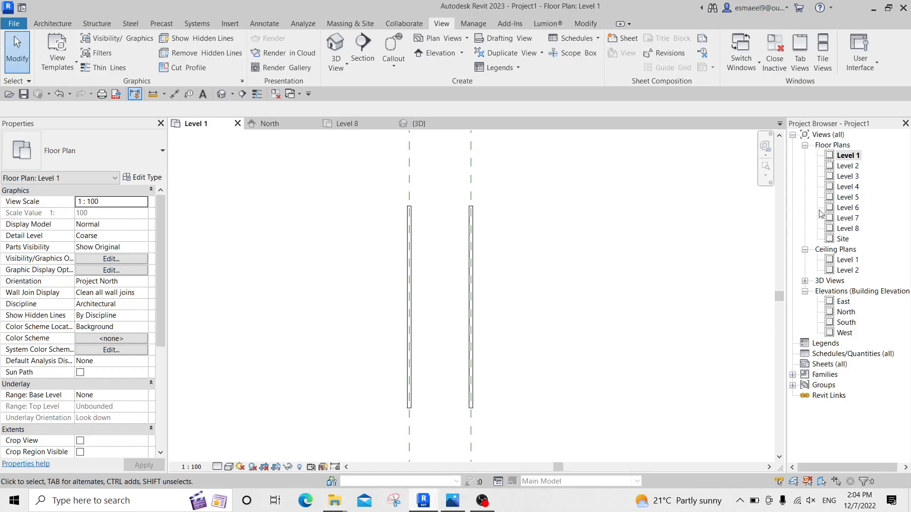
Open the Level 4 floor plan and start a new wall similar to the existing ones, beginning on the right-hand facade wall.
{"action": "double_click", "coordinate": [848, 186]}
{"action": "middle_click_drag", "start_coordinate": [477, 270], "coordinate": [424, 306]}
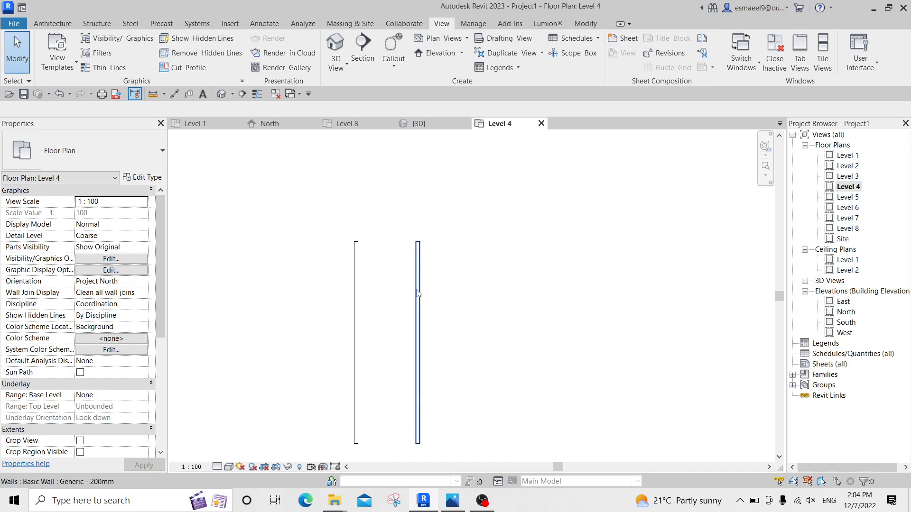
{"action": "left_click", "coordinate": [418, 293]}
{"action": "key", "text": "s"}
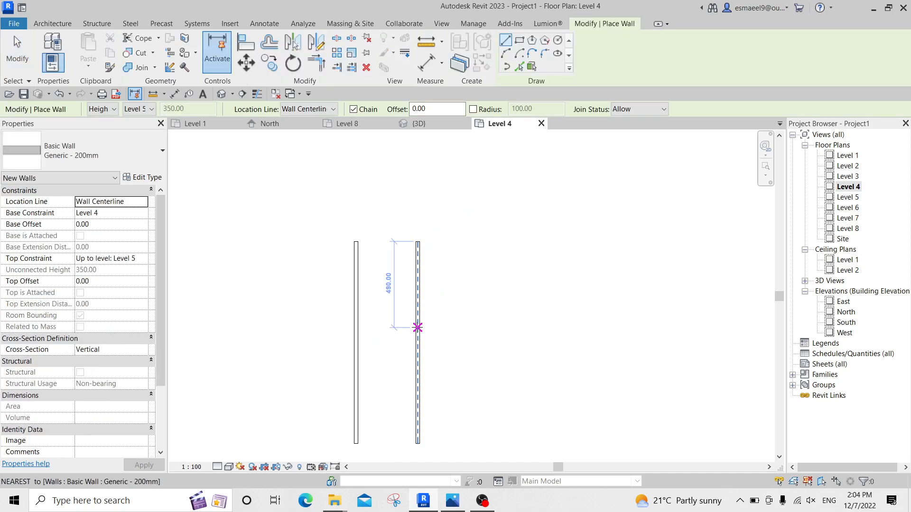
{"action": "left_click", "coordinate": [418, 327]}
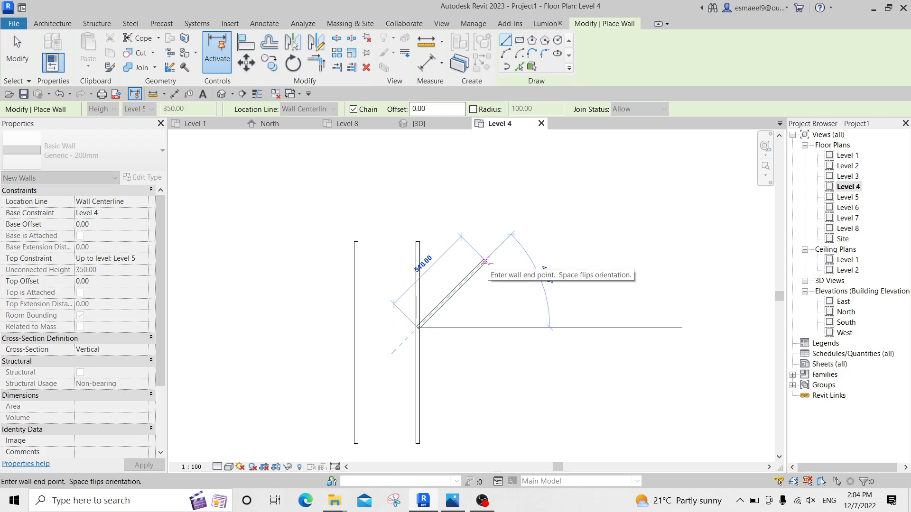
Examine how the projecting volume meets the facade and rises over the storeys in the reference image.
{"action": "left_click", "coordinate": [431, 498]}
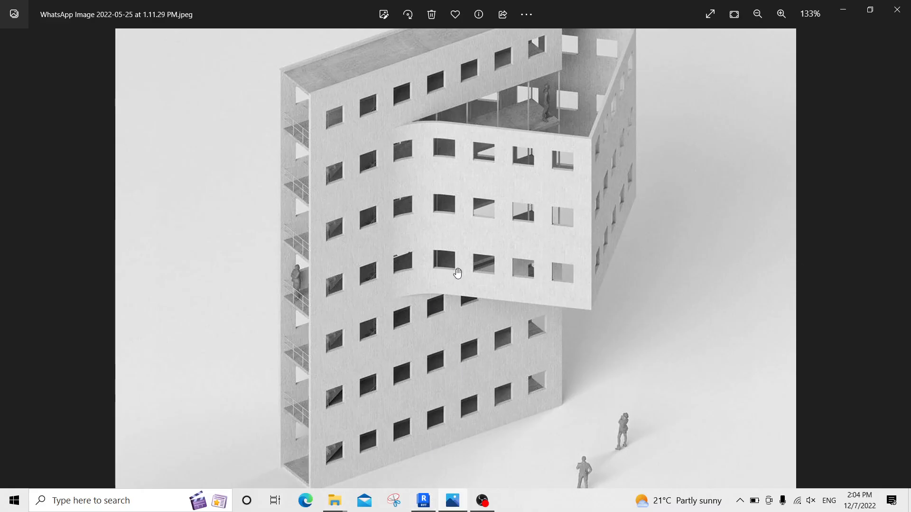
{"action": "scroll", "coordinate": [596, 197], "scroll_direction": "up", "scroll_amount": 1}
{"action": "scroll", "coordinate": [603, 138], "scroll_direction": "up", "scroll_amount": 2, "text": "ctrl"}
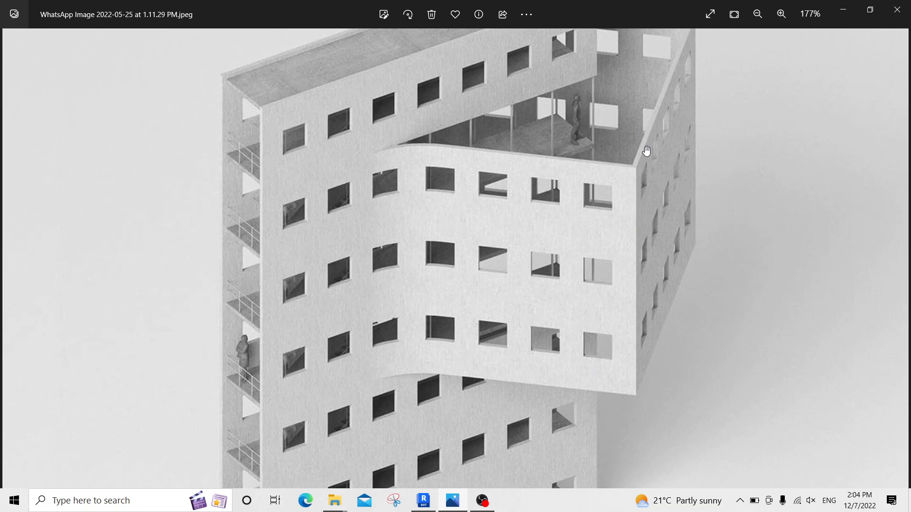
{"action": "scroll", "coordinate": [602, 170], "scroll_direction": "up", "scroll_amount": 3}
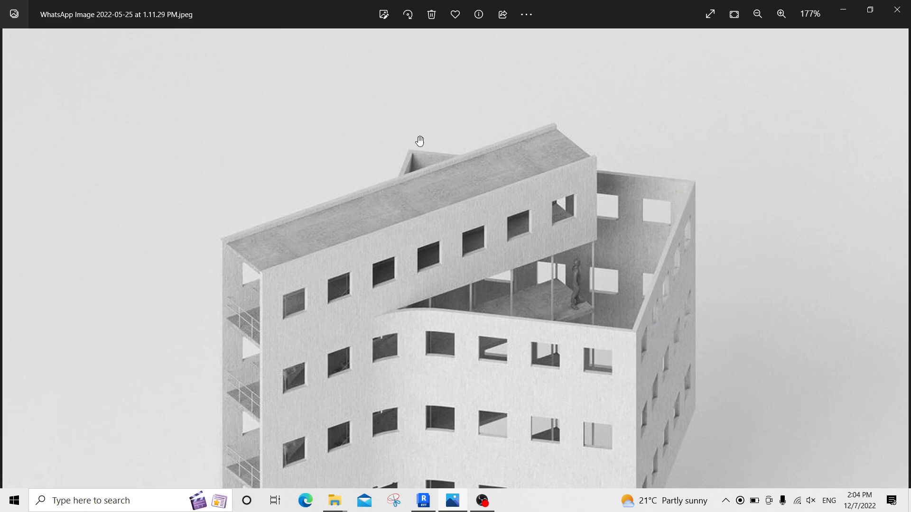
{"action": "left_click", "coordinate": [430, 504]}
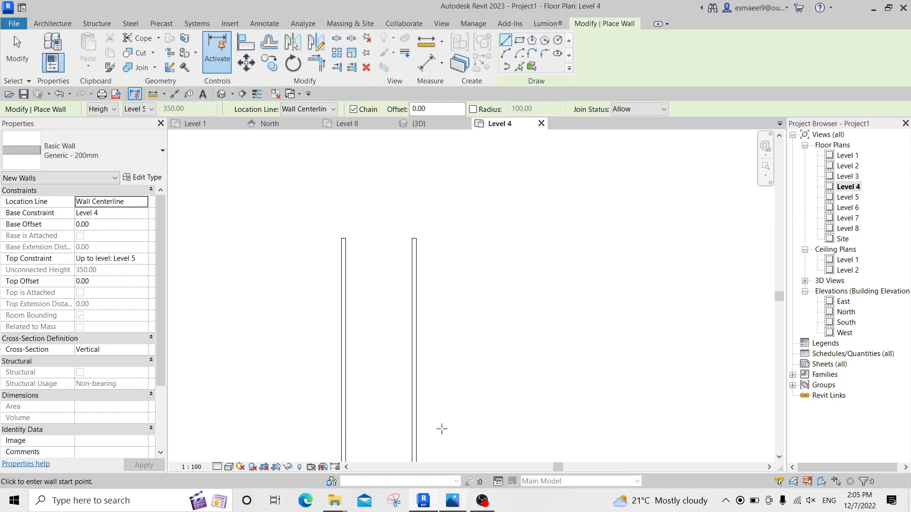
{"action": "left_click", "coordinate": [452, 501]}
{"action": "left_click_drag", "start_coordinate": [441, 471], "coordinate": [438, 310]}
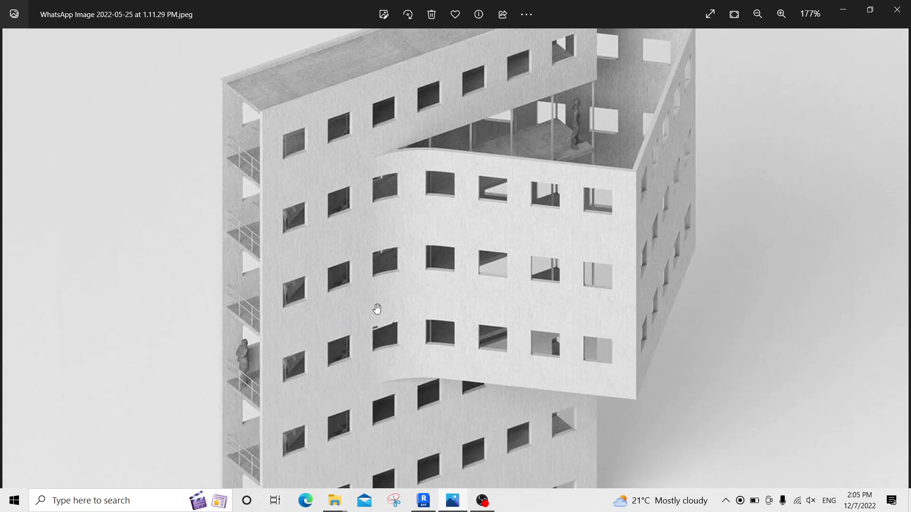
{"action": "left_click", "coordinate": [432, 504]}
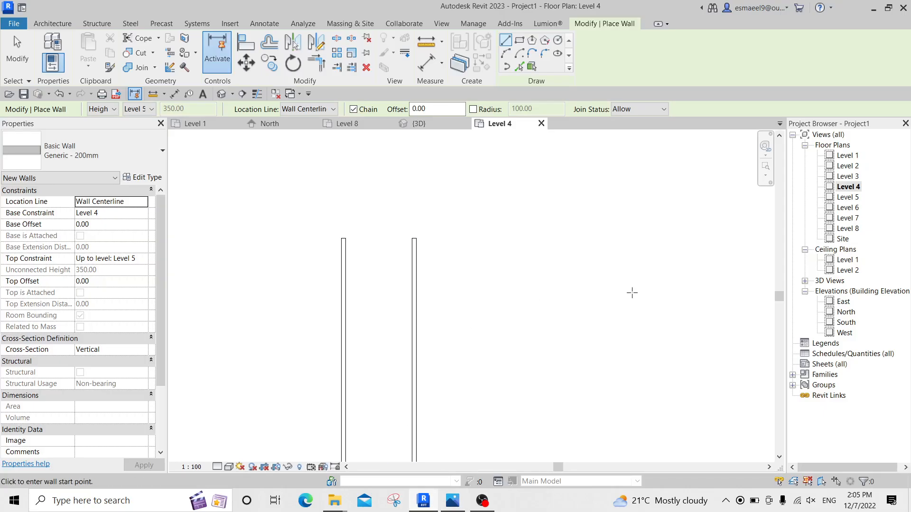
Draw a chain of four walls up to Level 7, outlining the diamond-shaped projecting volume from the right-hand facade wall around toward the left-hand one.
{"action": "left_click", "coordinate": [143, 260]}
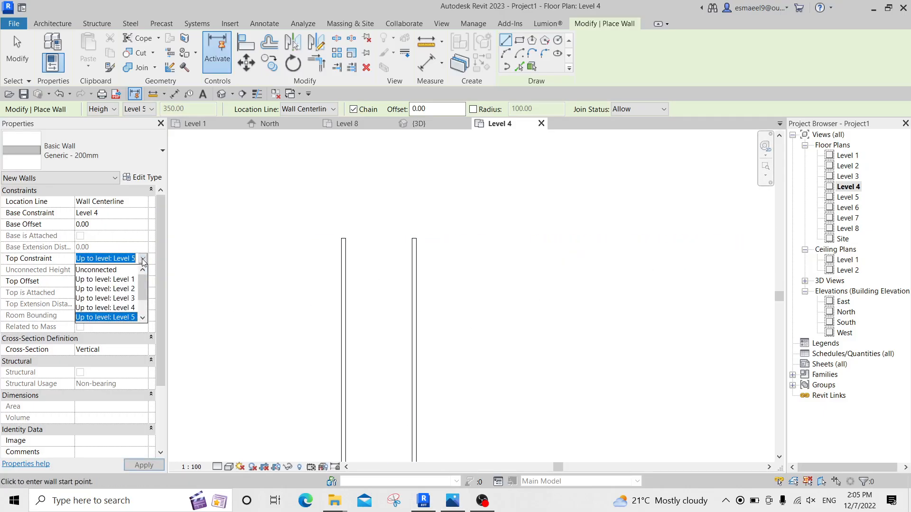
{"action": "scroll", "coordinate": [129, 310], "scroll_direction": "down", "scroll_amount": 1}
{"action": "left_click", "coordinate": [121, 308]}
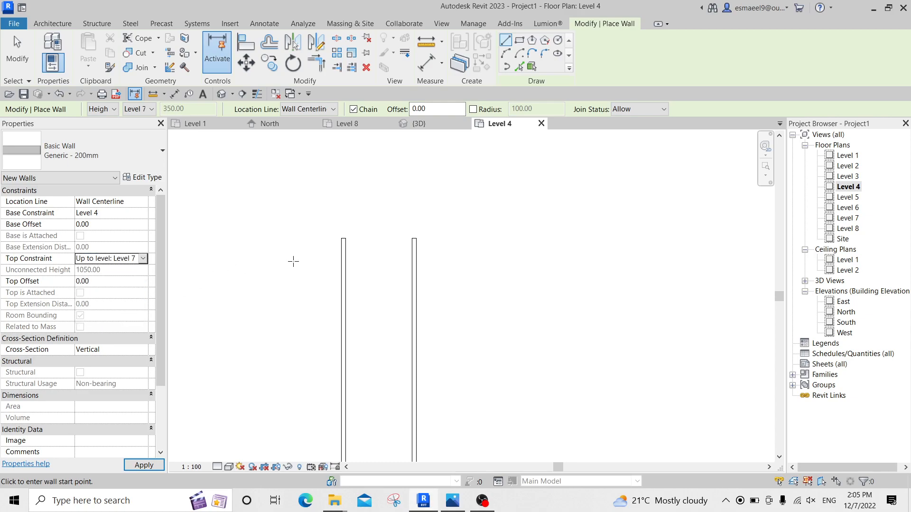
{"action": "middle_click_drag", "start_coordinate": [426, 332], "coordinate": [407, 240]}
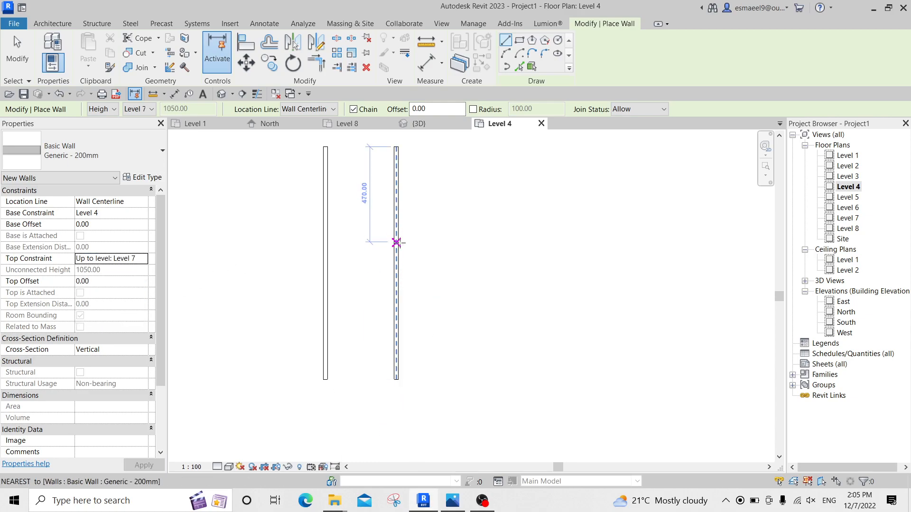
{"action": "left_click", "coordinate": [398, 242]}
{"action": "middle_click_drag", "start_coordinate": [456, 190], "coordinate": [352, 302]}
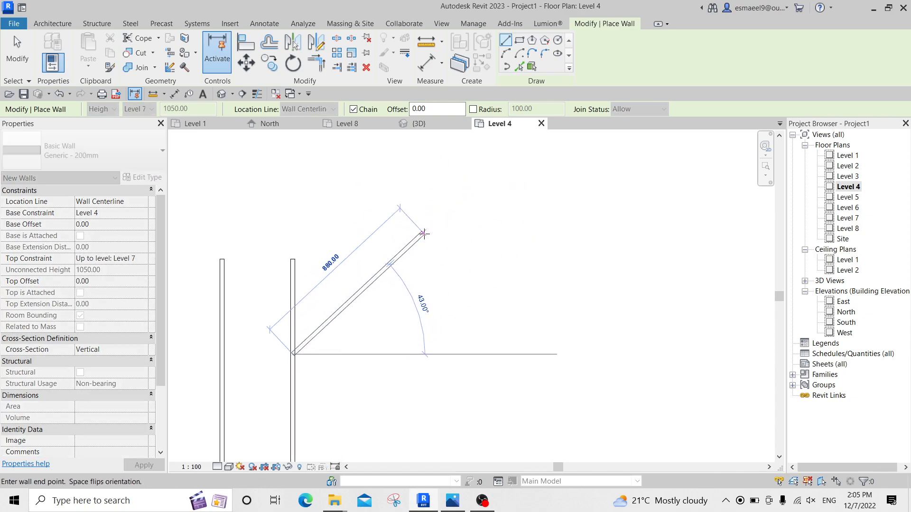
{"action": "left_click", "coordinate": [382, 196]}
{"action": "middle_click_drag", "start_coordinate": [381, 195], "coordinate": [450, 281]}
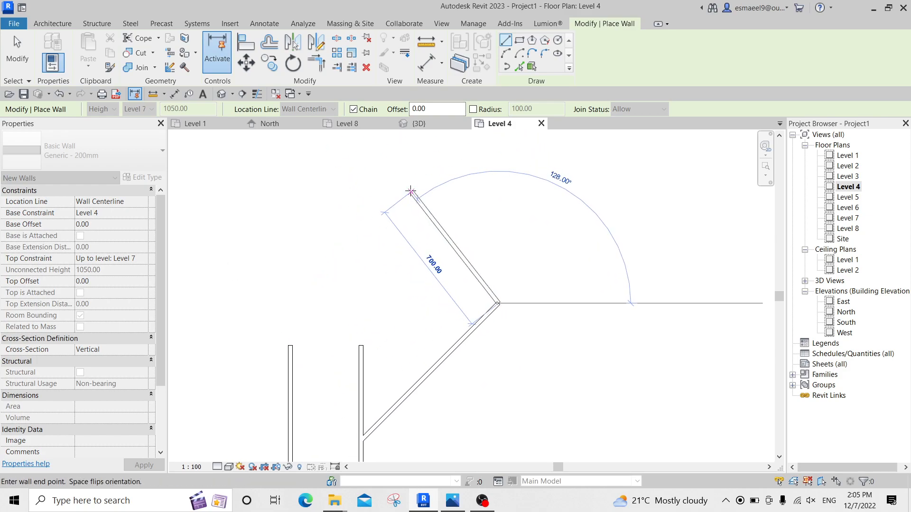
{"action": "left_click", "coordinate": [346, 151]}
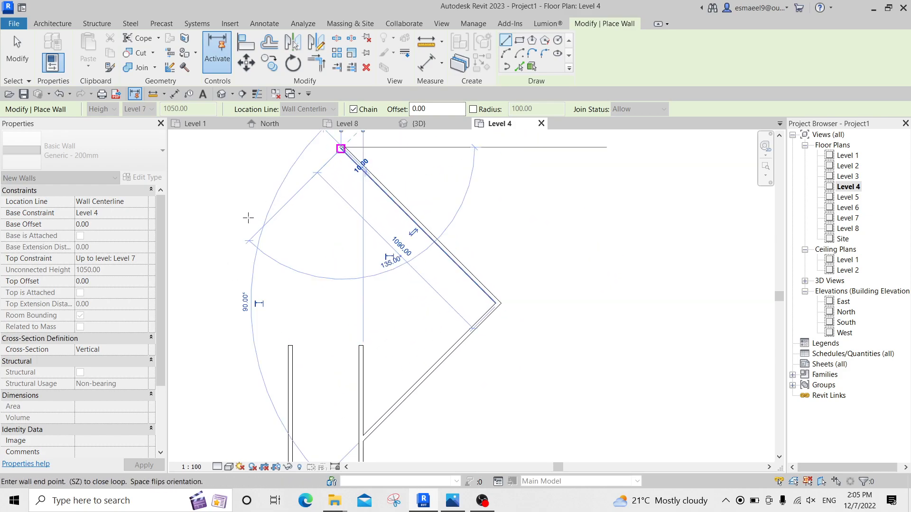
{"action": "left_click", "coordinate": [185, 304]}
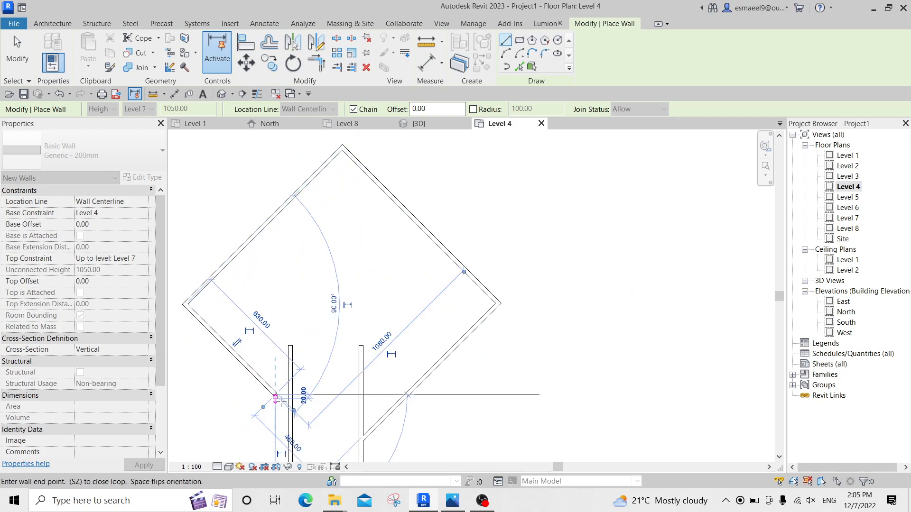
{"action": "key", "text": "Escape"}
{"action": "key", "text": "Escape"}
In the 3D view, select the four chained walls and set their base constraint to Level 3 and top constraint to Level 6.
{"action": "key", "text": "ctrl+Tab"}
{"action": "scroll", "coordinate": [467, 340], "scroll_direction": "down", "scroll_amount": 1}
{"action": "middle_click_drag", "start_coordinate": [474, 322], "coordinate": [450, 316]}
{"action": "key", "text": "Tab"}
{"action": "left_click", "coordinate": [454, 291]}
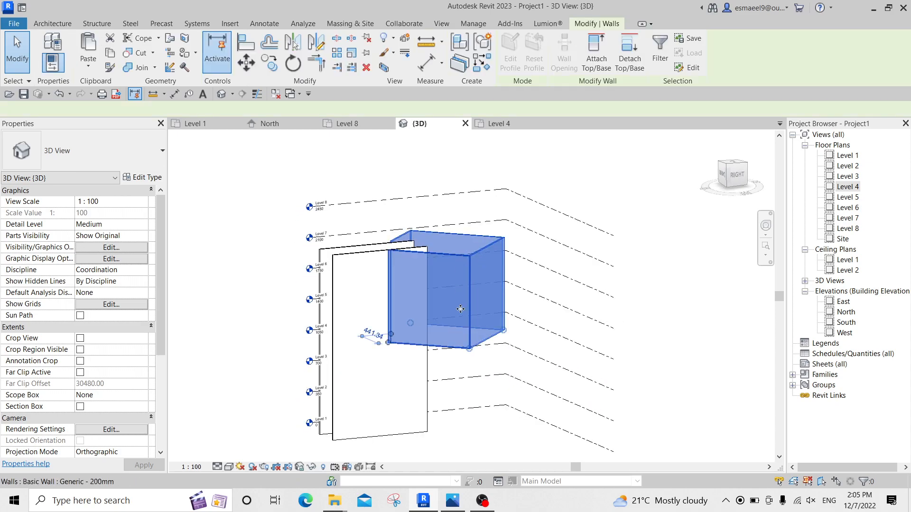
{"action": "left_click", "coordinate": [144, 212]}
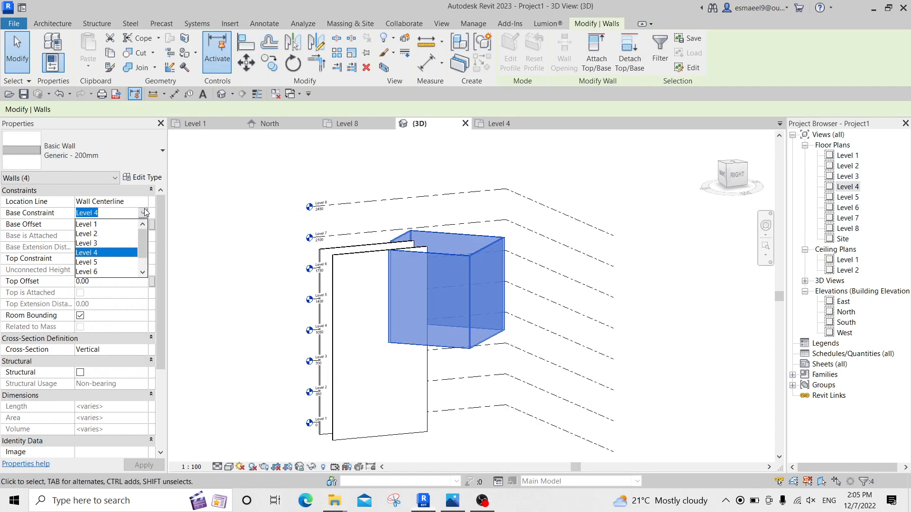
{"action": "left_click", "coordinate": [95, 243]}
{"action": "left_click", "coordinate": [142, 258]}
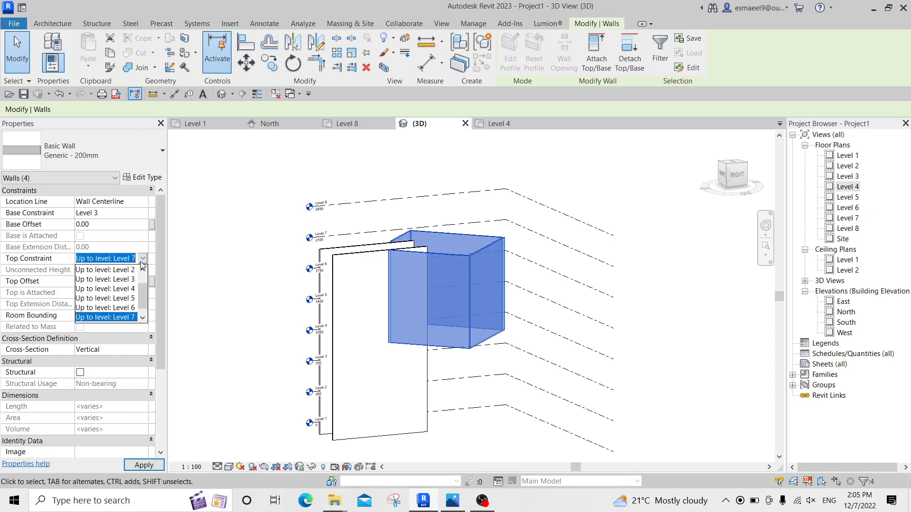
{"action": "left_click", "coordinate": [126, 307]}
{"action": "key", "text": "Escape"}
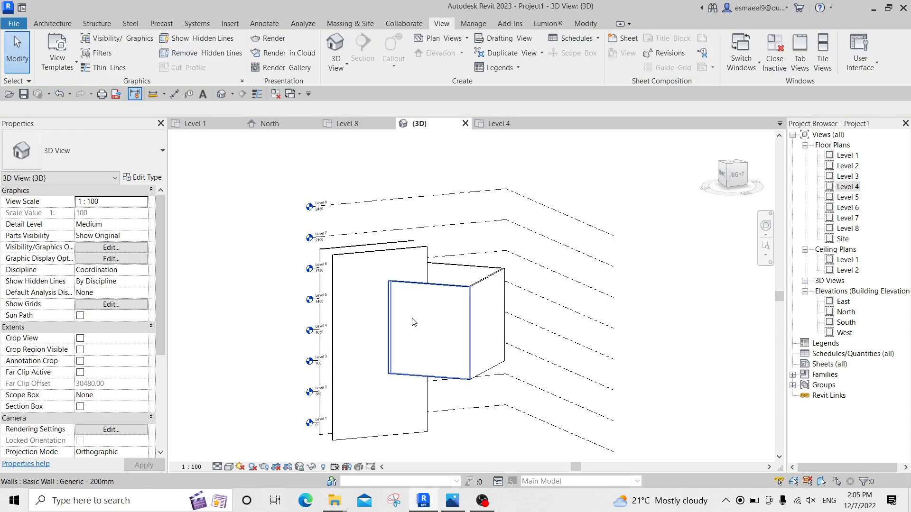
Compare the projecting volume in 3D with the reference image, checking where its walls meet the main facade.
{"action": "scroll", "coordinate": [417, 320], "scroll_direction": "up", "scroll_amount": 4}
{"action": "middle_click_drag", "start_coordinate": [427, 317], "coordinate": [504, 192], "text": "shift"}
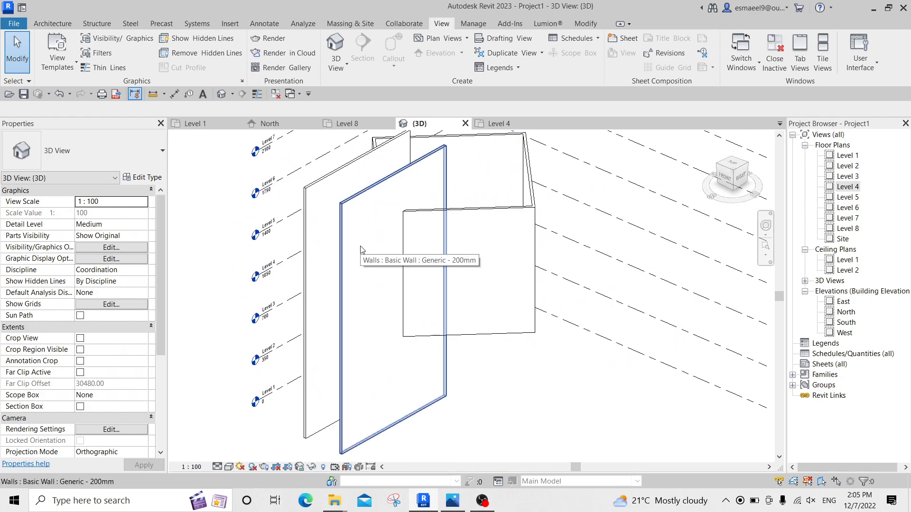
{"action": "left_click", "coordinate": [453, 502]}
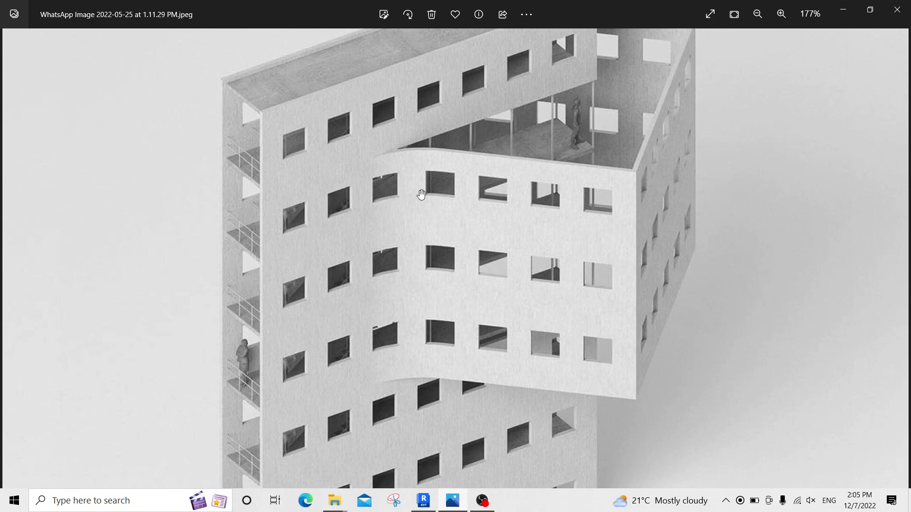
{"action": "left_click_drag", "start_coordinate": [454, 380], "coordinate": [434, 320]}
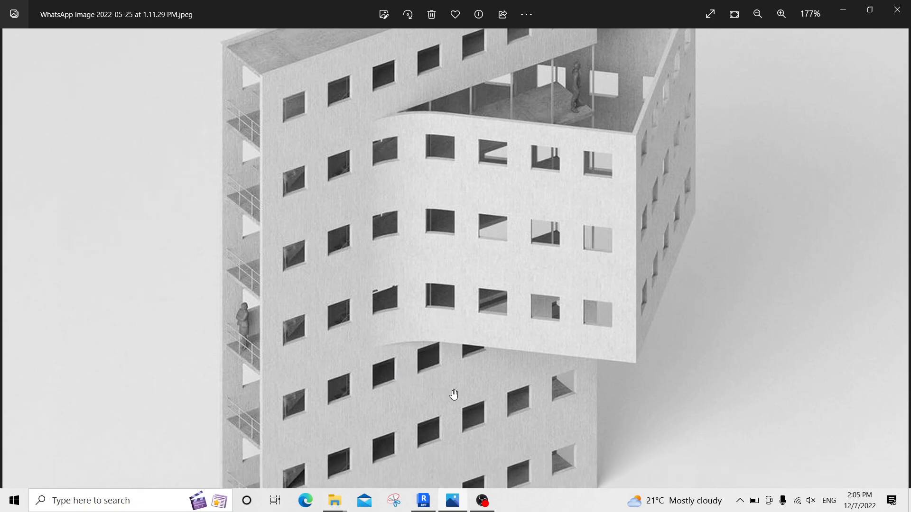
{"action": "left_click", "coordinate": [431, 505]}
Set the top constraint of the front facade wall to Level 3, below the projecting volume.
{"action": "left_click", "coordinate": [382, 314]}
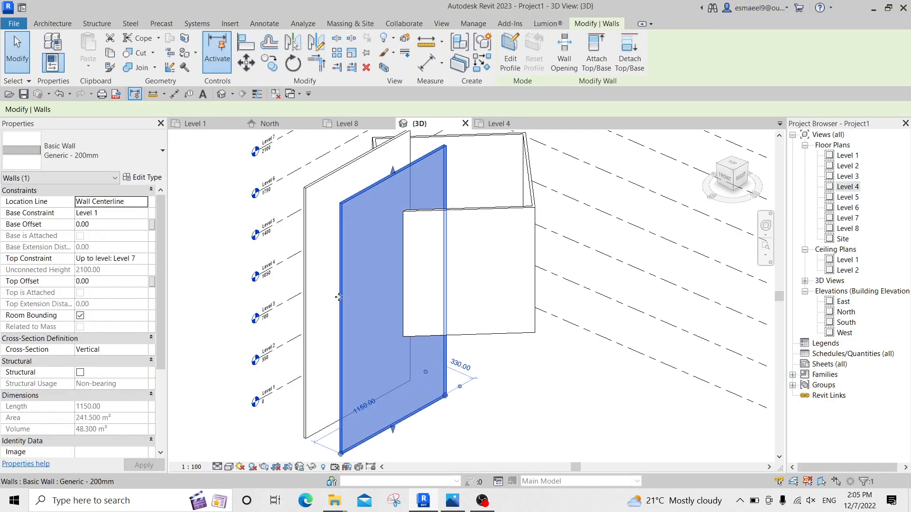
{"action": "middle_click_drag", "start_coordinate": [382, 314], "coordinate": [398, 316], "text": "shift"}
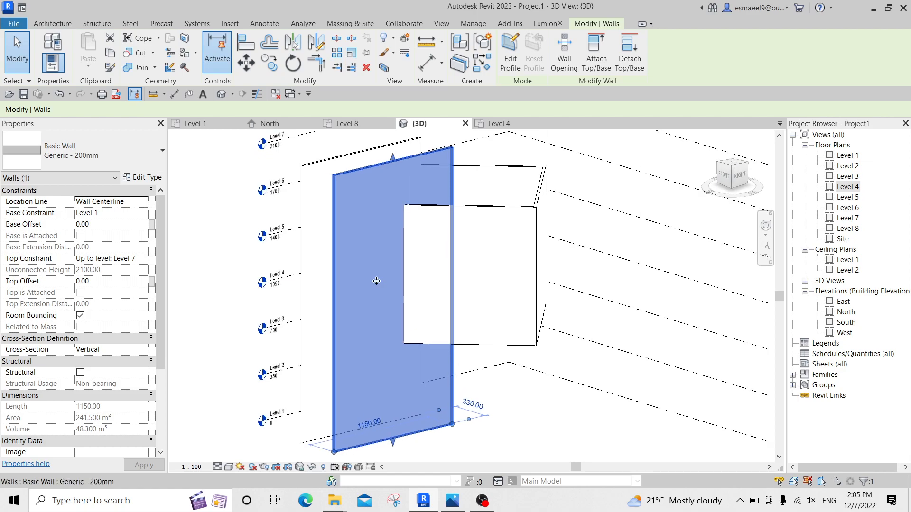
{"action": "left_click", "coordinate": [144, 259]}
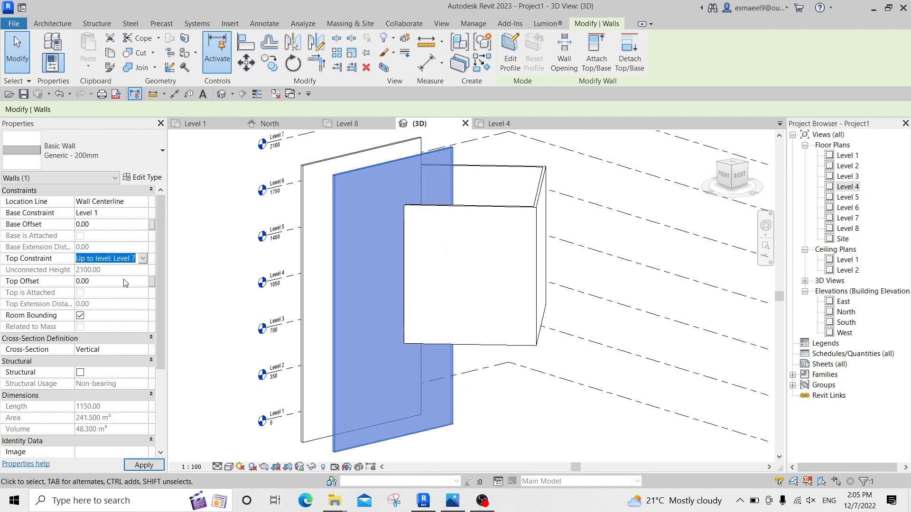
{"action": "left_click", "coordinate": [124, 282]}
{"action": "left_click", "coordinate": [531, 398]}
{"action": "middle_click_drag", "start_coordinate": [493, 369], "coordinate": [444, 397], "text": "shift"}
Copy the shortened front facade wall and paste it aligned to Level 3.
{"action": "left_click", "coordinate": [425, 397]}
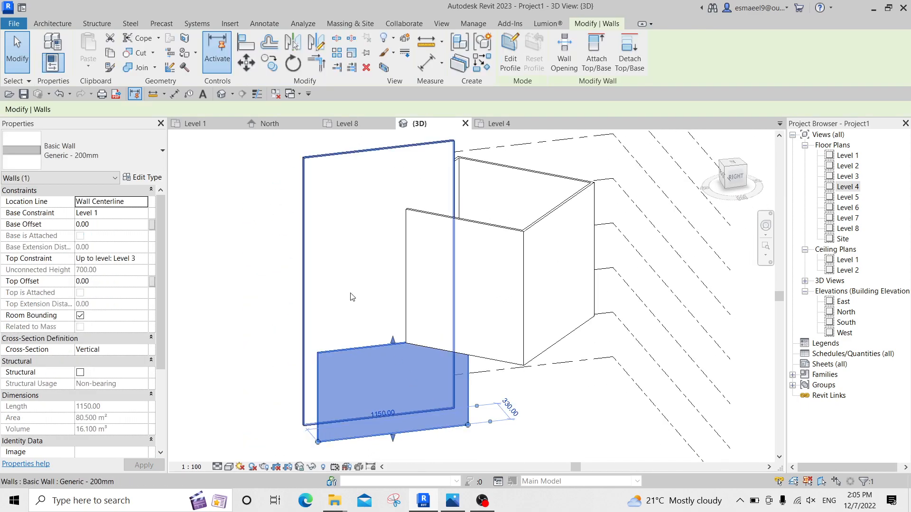
{"action": "left_click", "coordinate": [110, 52]}
{"action": "left_click", "coordinate": [95, 66]}
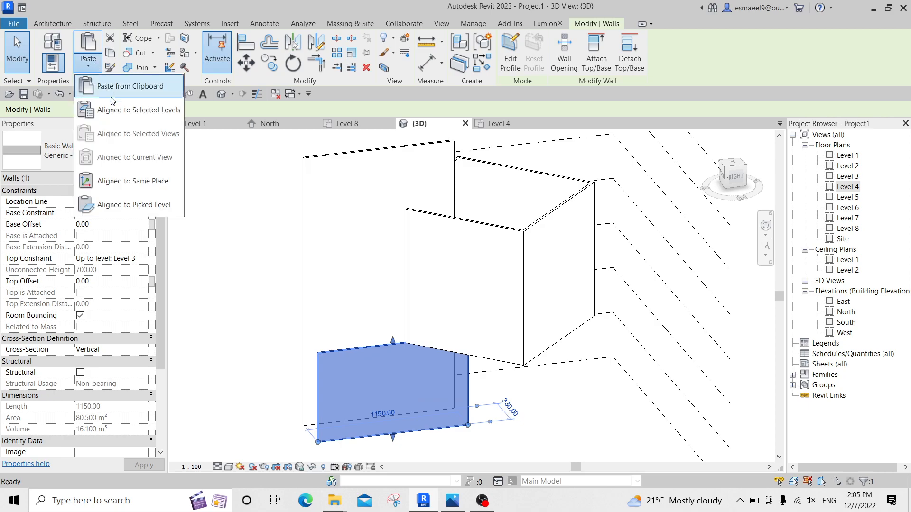
{"action": "left_click", "coordinate": [131, 111]}
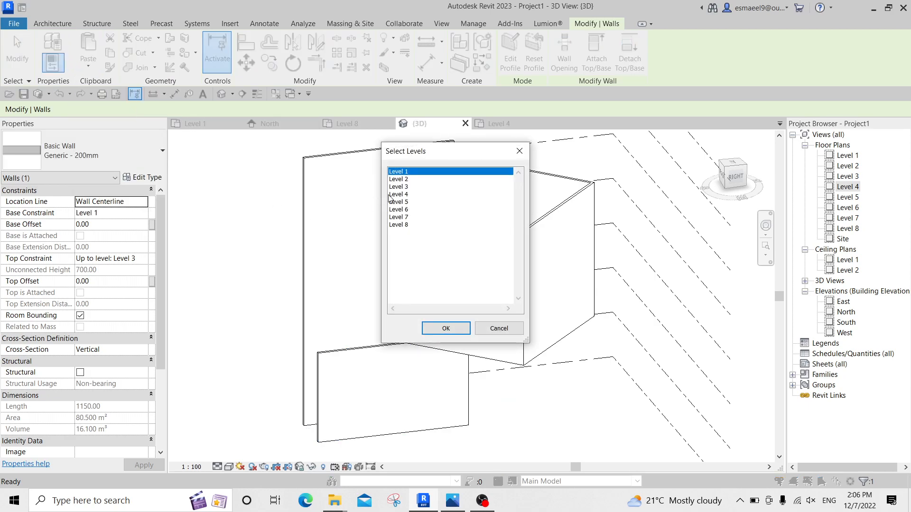
{"action": "left_click", "coordinate": [429, 187]}
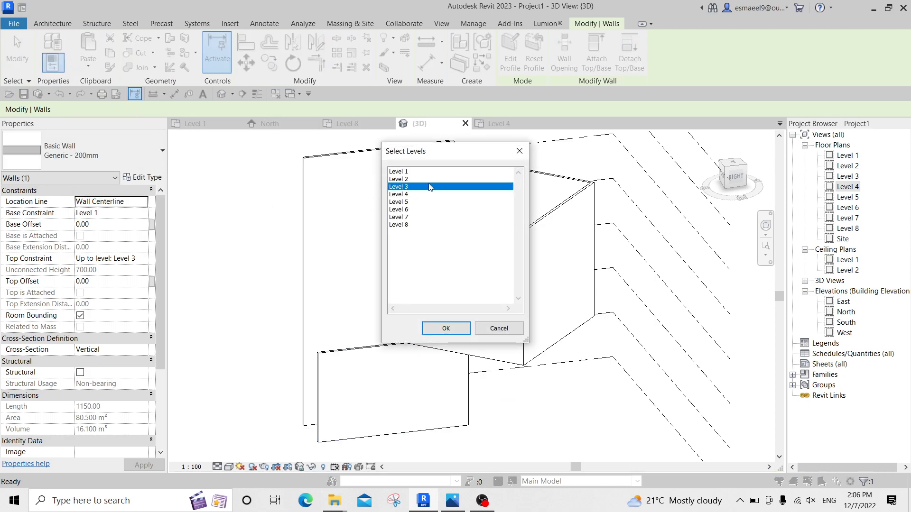
{"action": "left_click", "coordinate": [446, 329]}
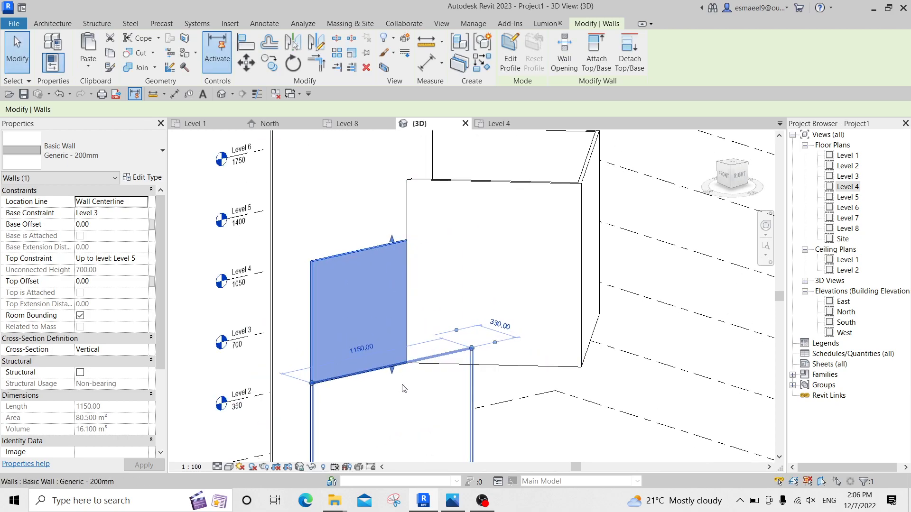
Examine the seam between the two stacked front facade walls and their junction with the projecting volume.
{"action": "scroll", "coordinate": [352, 419], "scroll_direction": "up", "scroll_amount": 1}
{"action": "middle_click_drag", "start_coordinate": [356, 404], "coordinate": [372, 322]}
{"action": "middle_click_drag", "start_coordinate": [504, 399], "coordinate": [530, 338]}
{"action": "key", "text": "Escape"}
{"action": "scroll", "coordinate": [440, 278], "scroll_direction": "up", "scroll_amount": 3}
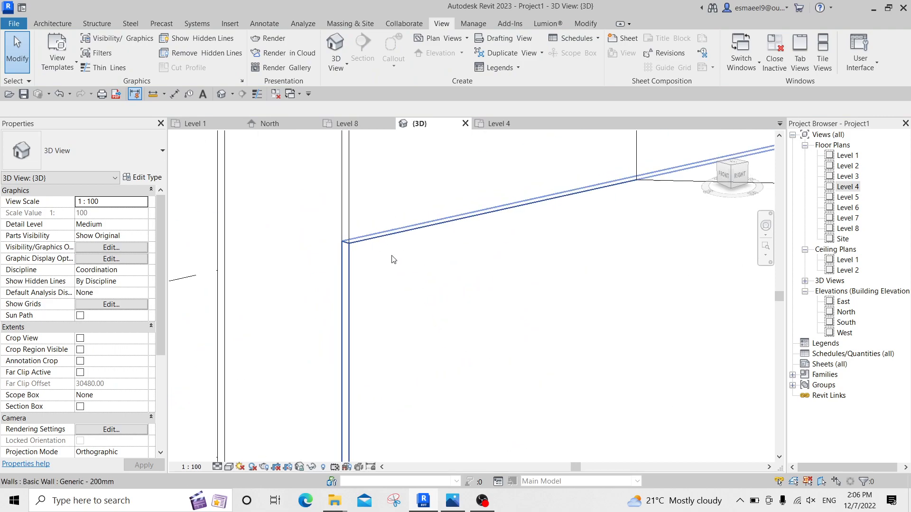
{"action": "scroll", "coordinate": [415, 267], "scroll_direction": "down", "scroll_amount": 3}
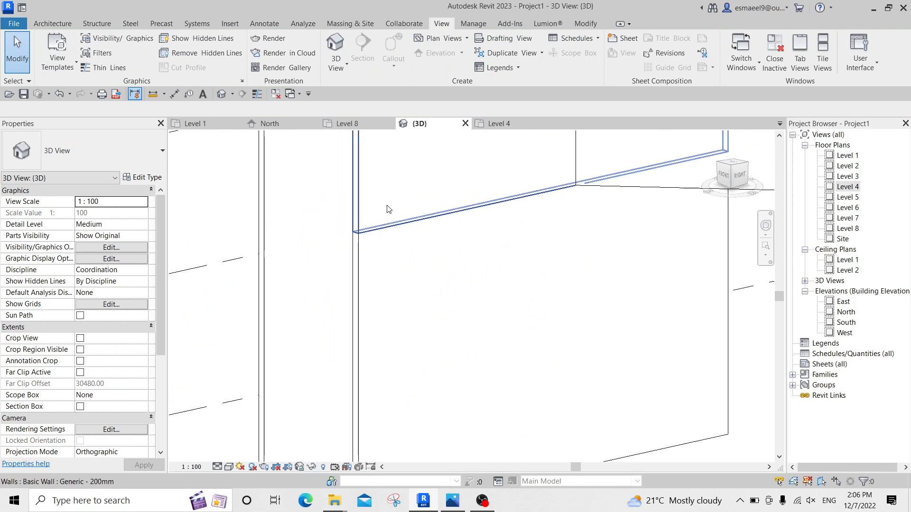
{"action": "middle_click_drag", "start_coordinate": [413, 255], "coordinate": [342, 354]}
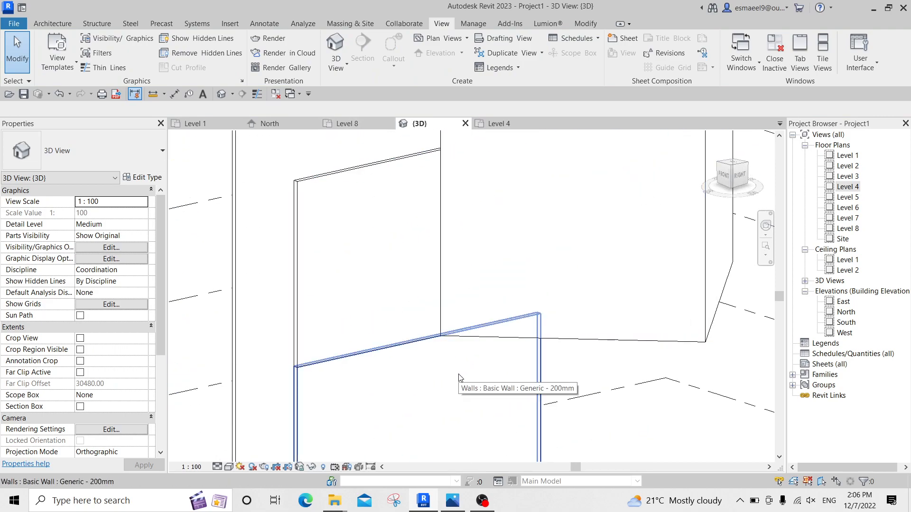
{"action": "scroll", "coordinate": [396, 246], "scroll_direction": "down", "scroll_amount": 1}
Set the top constraint of the front facade wall based on Level 3 to Level 6.
{"action": "left_click", "coordinate": [389, 230]}
{"action": "middle_click_drag", "start_coordinate": [436, 212], "coordinate": [382, 274]}
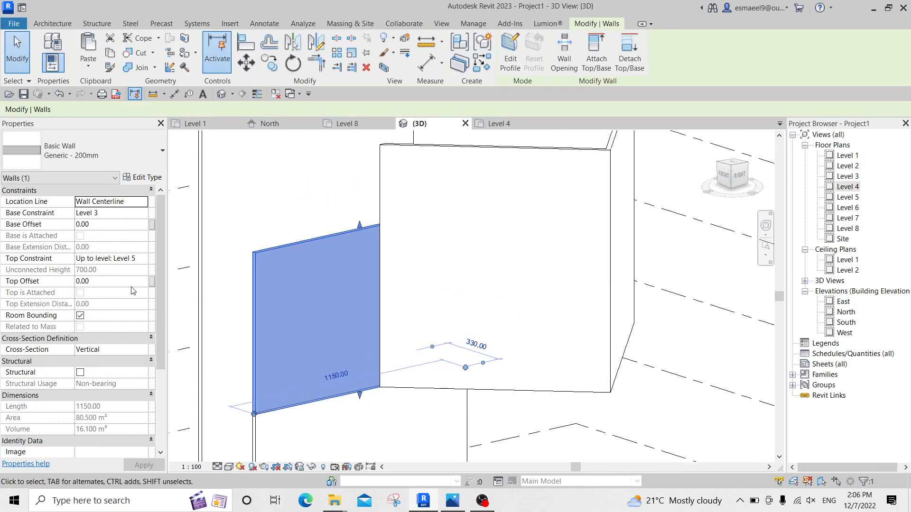
{"action": "left_click", "coordinate": [148, 260]}
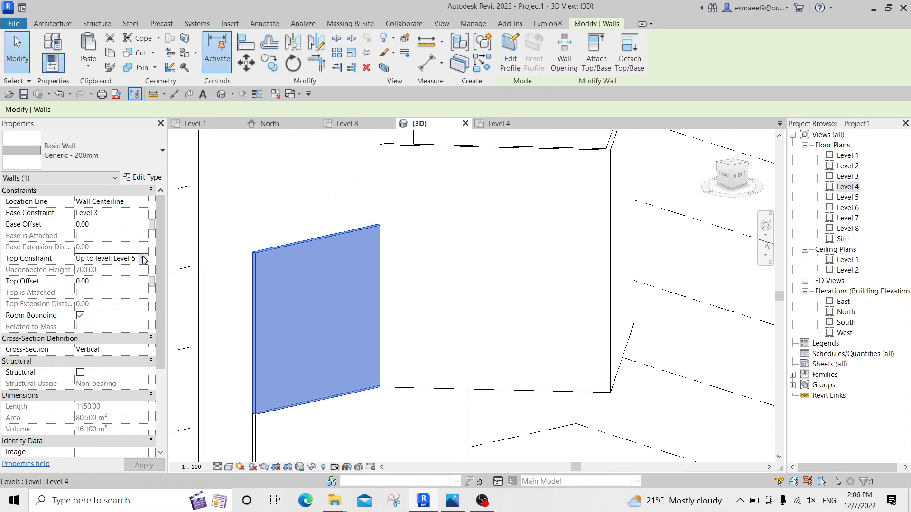
{"action": "left_click", "coordinate": [143, 259]}
{"action": "scroll", "coordinate": [123, 297], "scroll_direction": "down", "scroll_amount": 1}
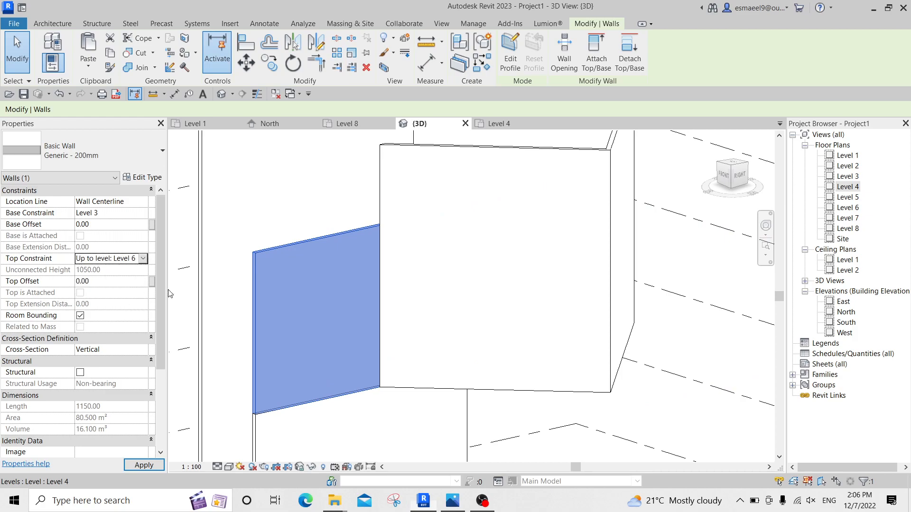
{"action": "left_click", "coordinate": [123, 297]}
{"action": "middle_click_drag", "start_coordinate": [416, 205], "coordinate": [391, 224]}
{"action": "left_click_drag", "start_coordinate": [391, 225], "coordinate": [839, 183]}
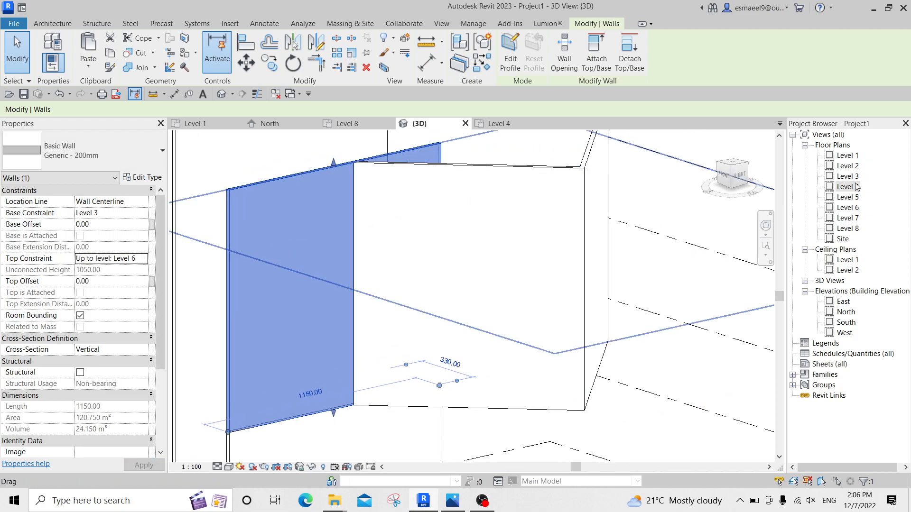
Open the Level 3 floor plan at the junction of the front facade wall and the angled wall.
{"action": "double_click", "coordinate": [848, 176]}
{"action": "scroll", "coordinate": [716, 317], "scroll_direction": "up", "scroll_amount": 5}
{"action": "key", "text": "Escape"}
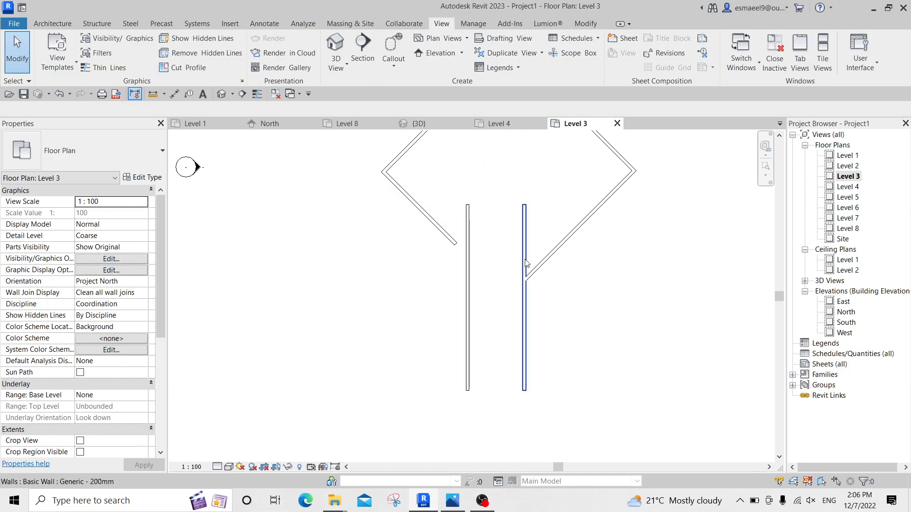
{"action": "left_click", "coordinate": [526, 246]}
{"action": "key", "text": "w"}
{"action": "key", "text": "a"}
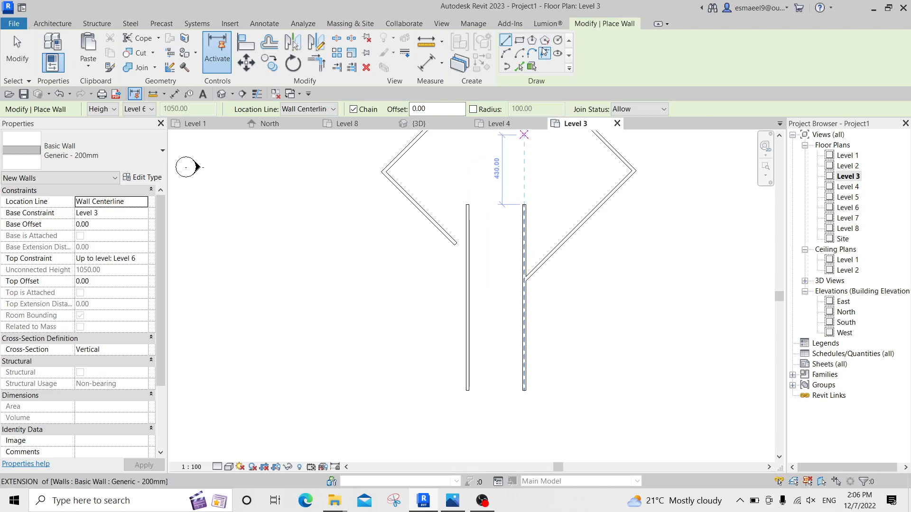
{"action": "left_click", "coordinate": [544, 52]}
{"action": "left_click", "coordinate": [545, 258]}
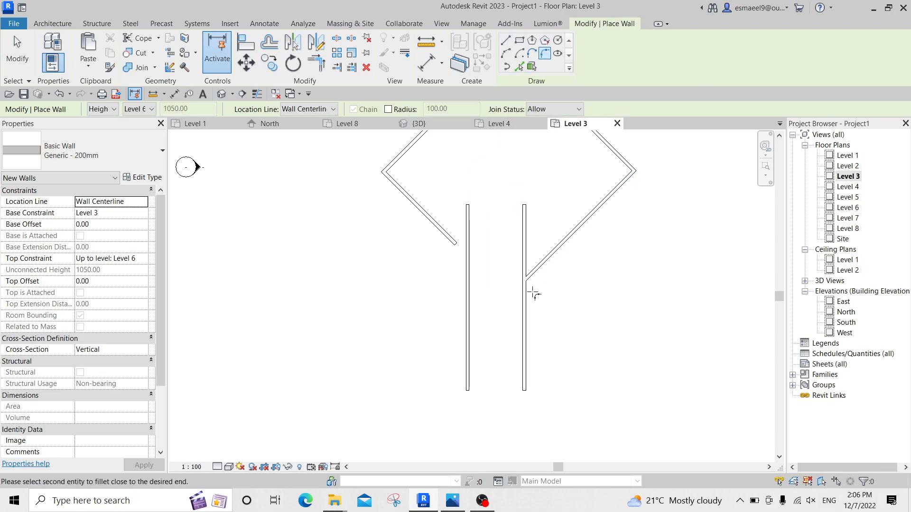
{"action": "left_click", "coordinate": [527, 304]}
{"action": "scroll", "coordinate": [531, 295], "scroll_direction": "up", "scroll_amount": 3}
{"action": "scroll", "coordinate": [526, 274], "scroll_direction": "up", "scroll_amount": 2}
{"action": "key", "text": "Escape"}
{"action": "key", "text": "Escape"}
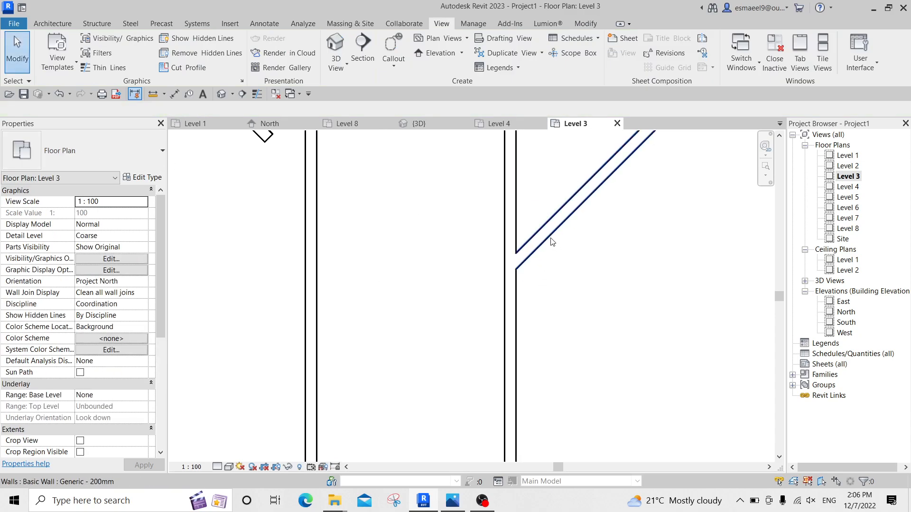
Add a fillet arc wall with a radius of about 796 between the angled wall and the Level 3 front facade wall.
{"action": "left_click", "coordinate": [551, 239]}
{"action": "key", "text": "Escape"}
{"action": "left_click", "coordinate": [567, 212]}
{"action": "key", "text": "c"}
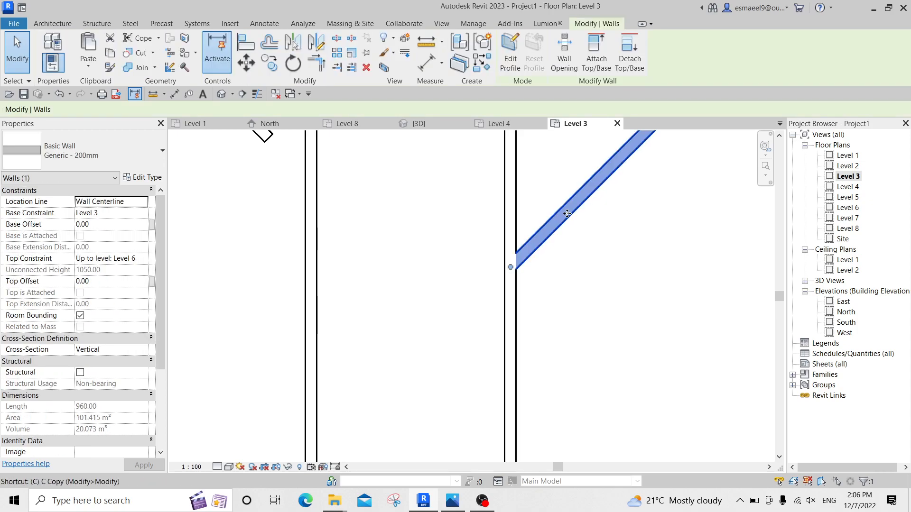
{"action": "key", "text": "s"}
{"action": "left_click", "coordinate": [545, 53]}
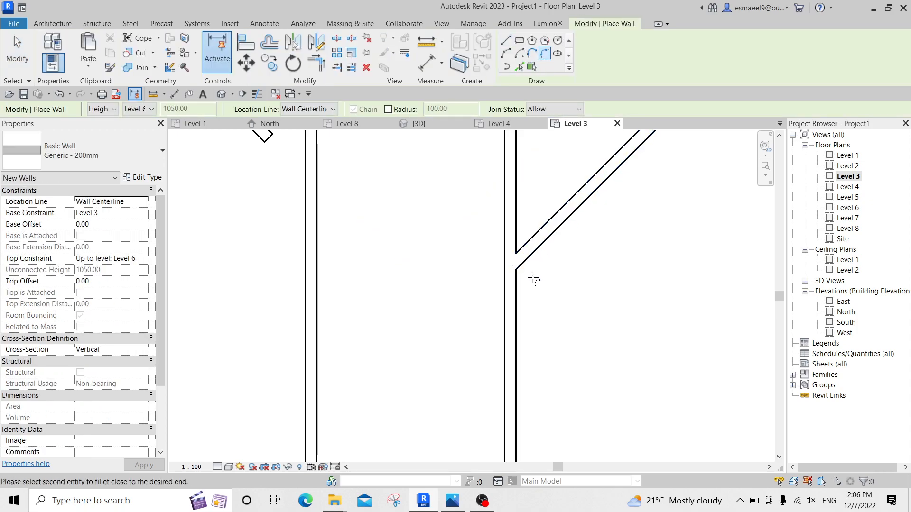
{"action": "left_click", "coordinate": [517, 318]}
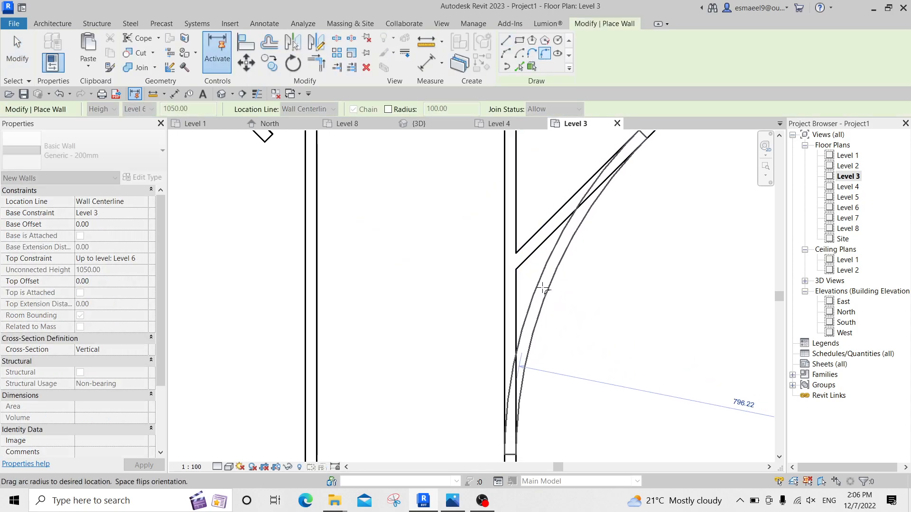
{"action": "left_click", "coordinate": [545, 287]}
{"action": "scroll", "coordinate": [626, 285], "scroll_direction": "down", "scroll_amount": 2}
{"action": "middle_click_drag", "start_coordinate": [626, 285], "coordinate": [474, 240]}
{"action": "scroll", "coordinate": [532, 248], "scroll_direction": "down", "scroll_amount": 2}
{"action": "mouse_move", "coordinate": [532, 247]}
{"action": "middle_mouse_down"}
{"action": "mouse_move", "coordinate": [483, 281]}
{"action": "mouse_move", "coordinate": [476, 309]}
{"action": "middle_mouse_up"}
{"action": "key", "text": "Escape"}
Return to the 3D view, apply the Shaded visual style and inspect the curved wall transition.
{"action": "key", "text": "ctrl+Tab"}
{"action": "scroll", "coordinate": [484, 253], "scroll_direction": "down", "scroll_amount": 4}
{"action": "key", "text": "s"}
{"action": "key", "text": "d"}
{"action": "middle_click_drag", "start_coordinate": [504, 349], "coordinate": [575, 363], "text": "shift"}
{"action": "middle_click_drag", "start_coordinate": [531, 307], "coordinate": [463, 383], "text": "shift"}
Copy the lower front facade wall and paste it aligned to Level 6.
{"action": "left_click", "coordinate": [456, 380]}
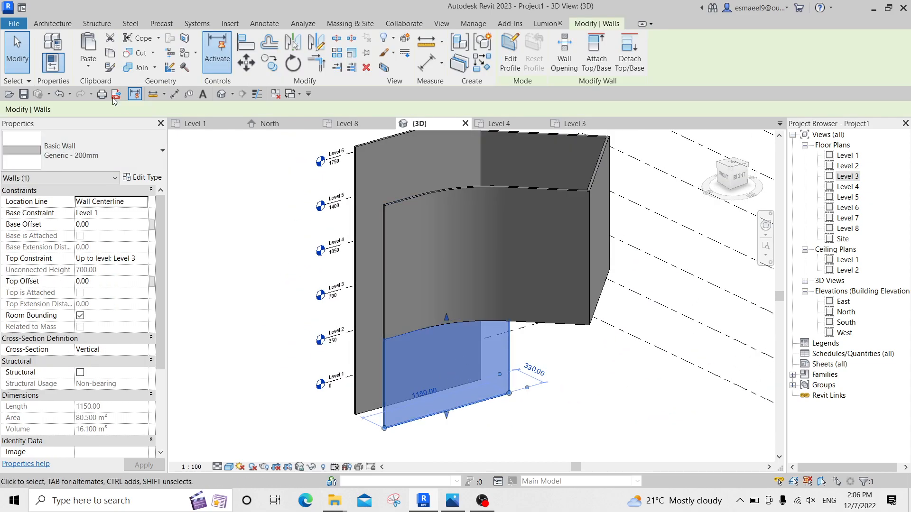
{"action": "left_click", "coordinate": [88, 62]}
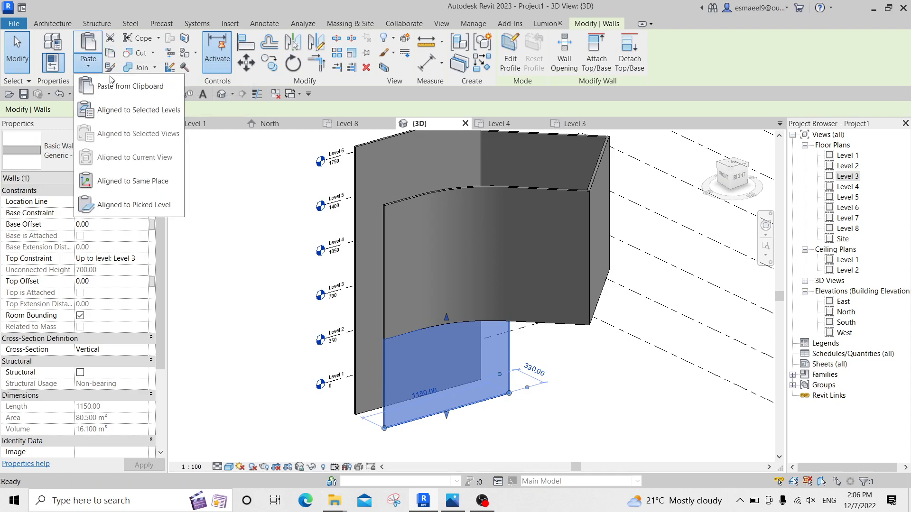
{"action": "left_click", "coordinate": [141, 118]}
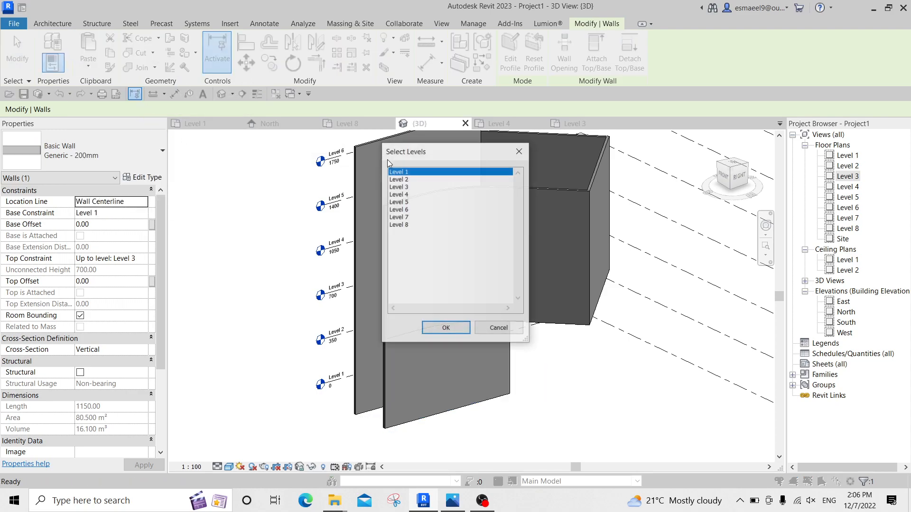
{"action": "left_click", "coordinate": [408, 210]}
{"action": "left_click", "coordinate": [452, 332]}
{"action": "middle_click_drag", "start_coordinate": [458, 192], "coordinate": [408, 294]}
{"action": "scroll", "coordinate": [407, 301], "scroll_direction": "up", "scroll_amount": 1}
{"action": "scroll", "coordinate": [406, 301], "scroll_direction": "up", "scroll_amount": 1}
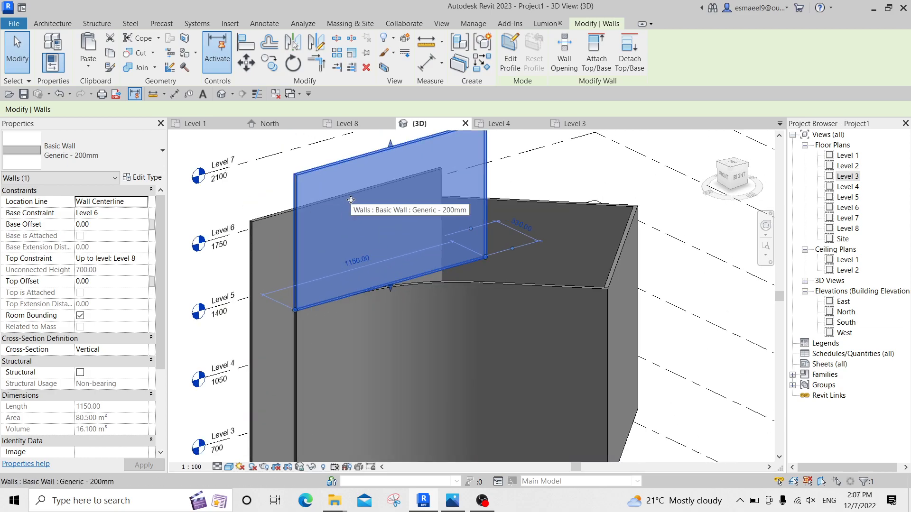
Set the top constraint of the pasted Level 6 facade wall to Level 7.
{"action": "left_click", "coordinate": [142, 259]}
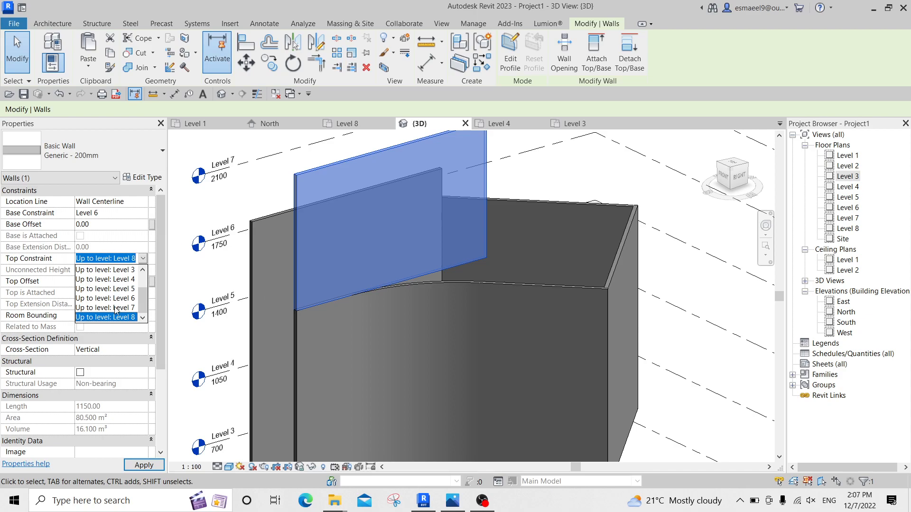
{"action": "left_click", "coordinate": [116, 308]}
{"action": "scroll", "coordinate": [576, 348], "scroll_direction": "down", "scroll_amount": 4}
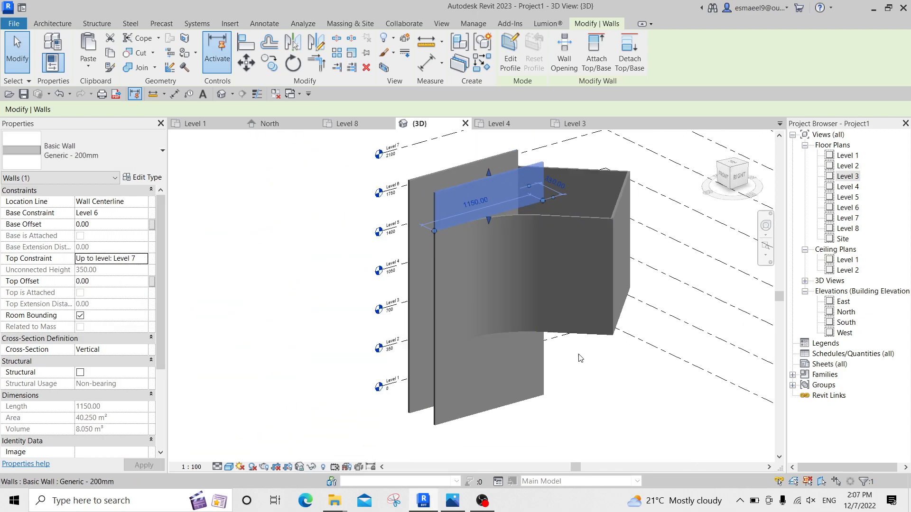
{"action": "left_click", "coordinate": [577, 348]}
Compare the curved facade and upper wall in 3D with the reference image.
{"action": "middle_click_drag", "start_coordinate": [577, 349], "coordinate": [638, 375], "text": "shift"}
{"action": "middle_click_drag", "start_coordinate": [670, 345], "coordinate": [516, 297], "text": "shift"}
{"action": "middle_click_drag", "start_coordinate": [466, 187], "coordinate": [434, 171], "text": "shift"}
{"action": "scroll", "coordinate": [385, 217], "scroll_direction": "up", "scroll_amount": 3}
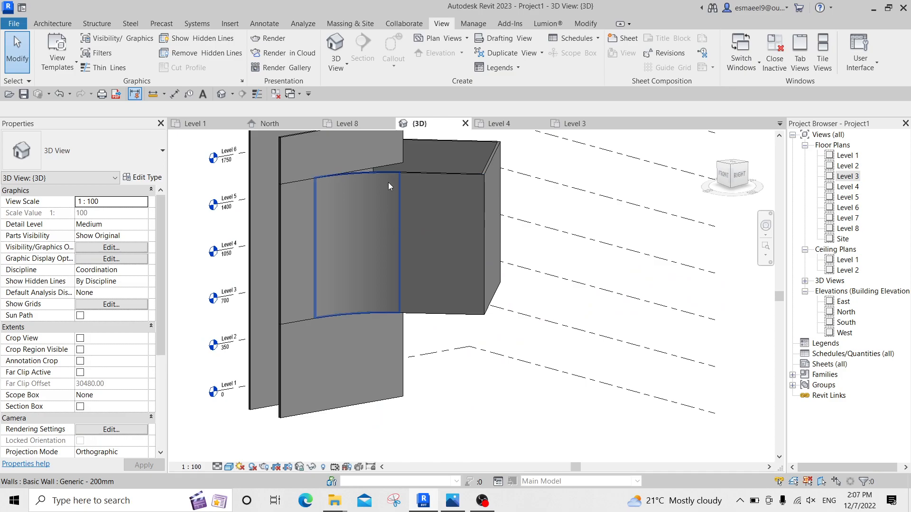
{"action": "left_click", "coordinate": [423, 503]}
{"action": "scroll", "coordinate": [526, 332], "scroll_direction": "down", "scroll_amount": 3}
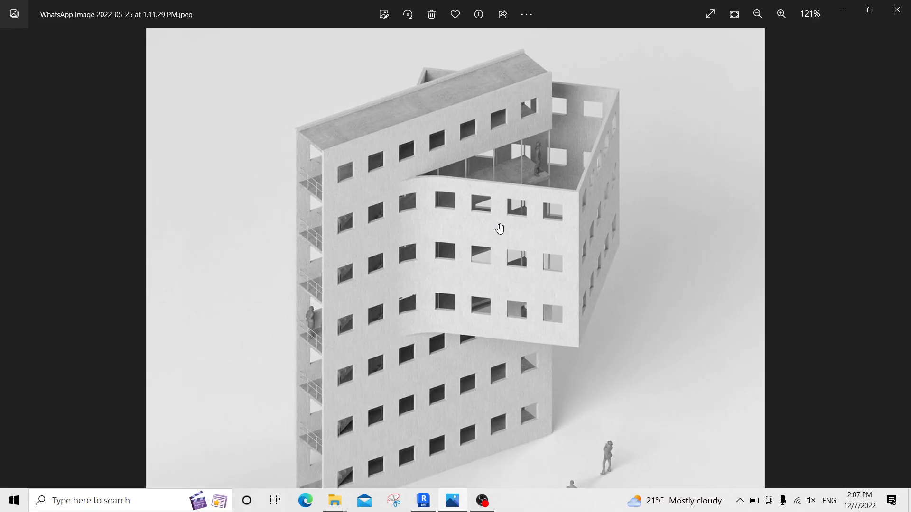
{"action": "left_click", "coordinate": [425, 502]}
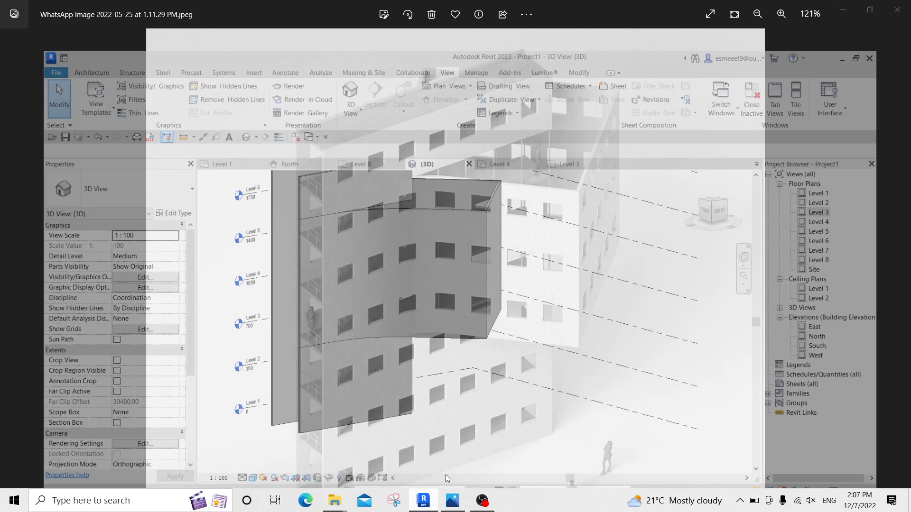
Create a Generic 150mm floor on Level 1 with a rectangular boundary spanning the inner faces of the two parallel facade walls.
{"action": "double_click", "coordinate": [843, 157]}
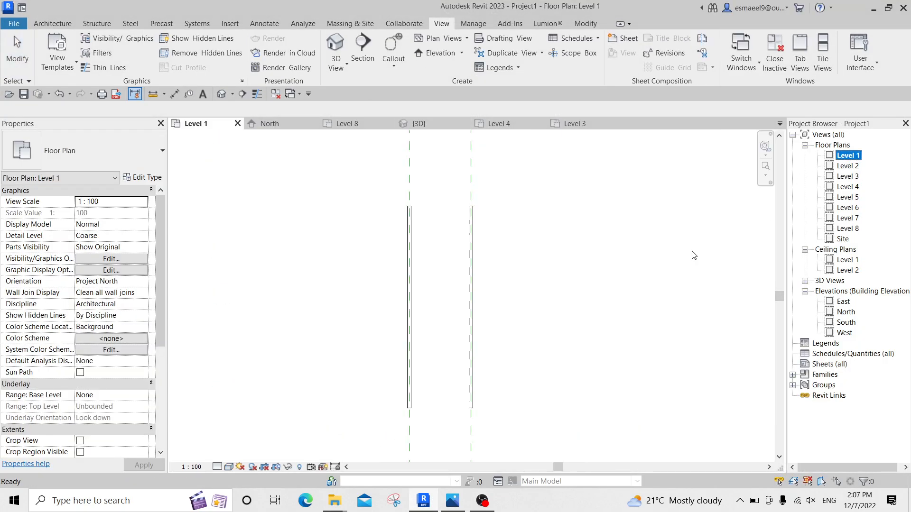
{"action": "left_click", "coordinate": [52, 24]}
{"action": "left_click", "coordinate": [272, 48]}
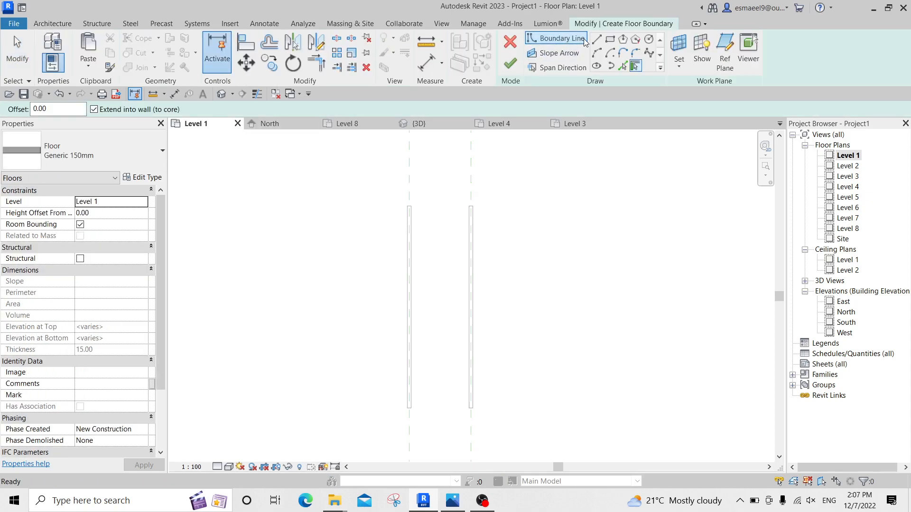
{"action": "left_click", "coordinate": [610, 38]}
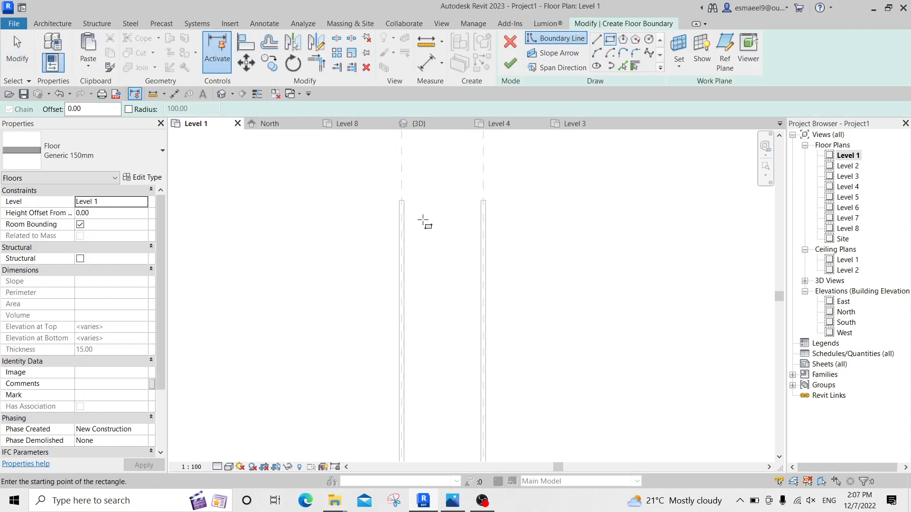
{"action": "left_click", "coordinate": [405, 200]}
{"action": "scroll", "coordinate": [455, 308], "scroll_direction": "up", "scroll_amount": 2}
{"action": "scroll", "coordinate": [458, 292], "scroll_direction": "up", "scroll_amount": 5}
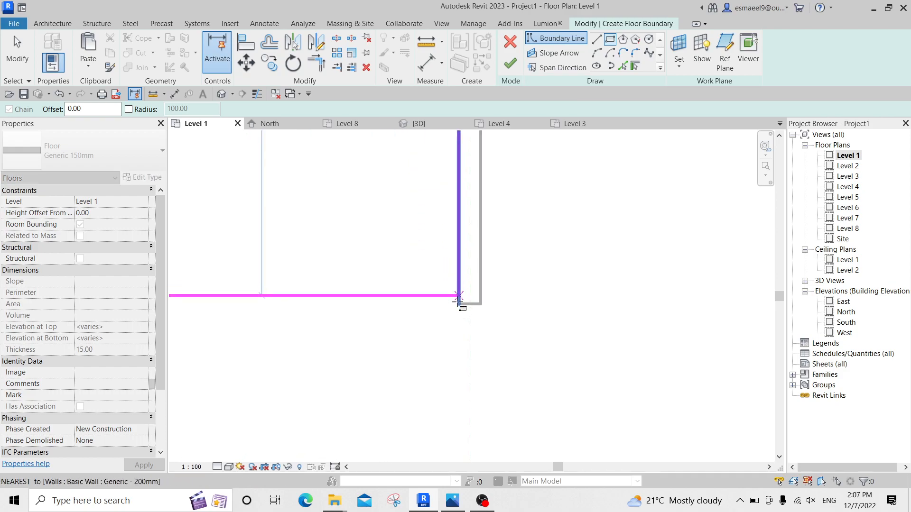
{"action": "left_click", "coordinate": [459, 304]}
{"action": "scroll", "coordinate": [458, 280], "scroll_direction": "down", "scroll_amount": 3}
{"action": "middle_click_drag", "start_coordinate": [454, 255], "coordinate": [452, 244]}
{"action": "key", "text": "Escape"}
{"action": "key", "text": "Escape"}
{"action": "scroll", "coordinate": [369, 346], "scroll_direction": "down", "scroll_amount": 3}
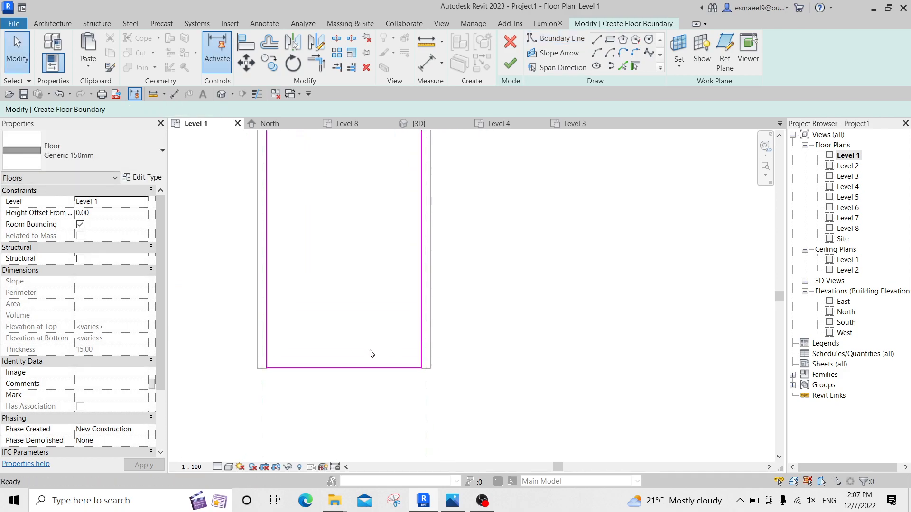
{"action": "left_click", "coordinate": [518, 67]}
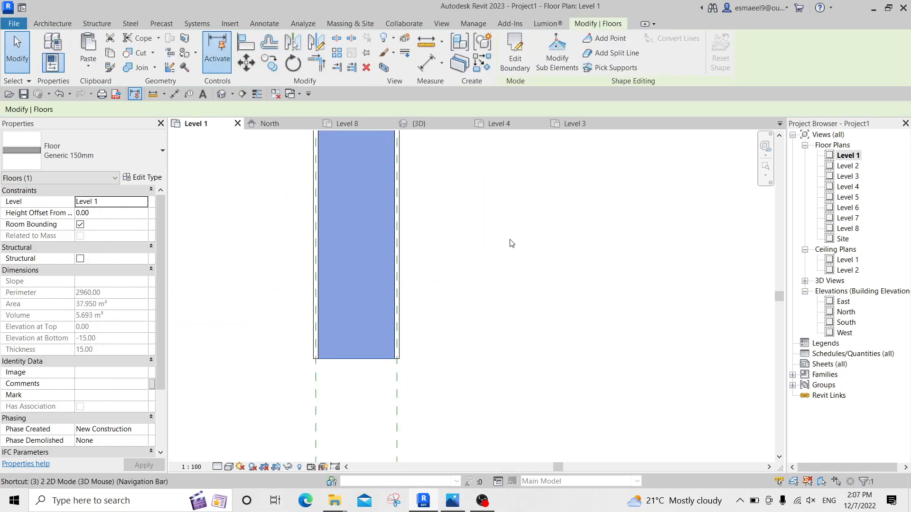
{"action": "left_click", "coordinate": [511, 243]}
Copy the Level 1 floor in the 3D view and paste it aligned to Levels 2 through 7.
{"action": "left_click", "coordinate": [419, 123]}
{"action": "scroll", "coordinate": [427, 303], "scroll_direction": "down", "scroll_amount": 3}
{"action": "middle_click_drag", "start_coordinate": [374, 323], "coordinate": [352, 356], "text": "shift"}
{"action": "scroll", "coordinate": [352, 356], "scroll_direction": "up", "scroll_amount": 5}
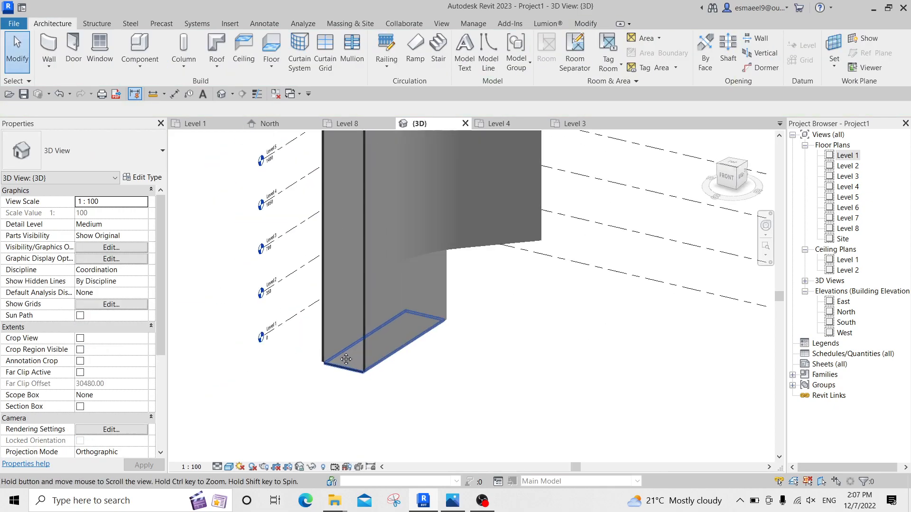
{"action": "left_click", "coordinate": [306, 334]}
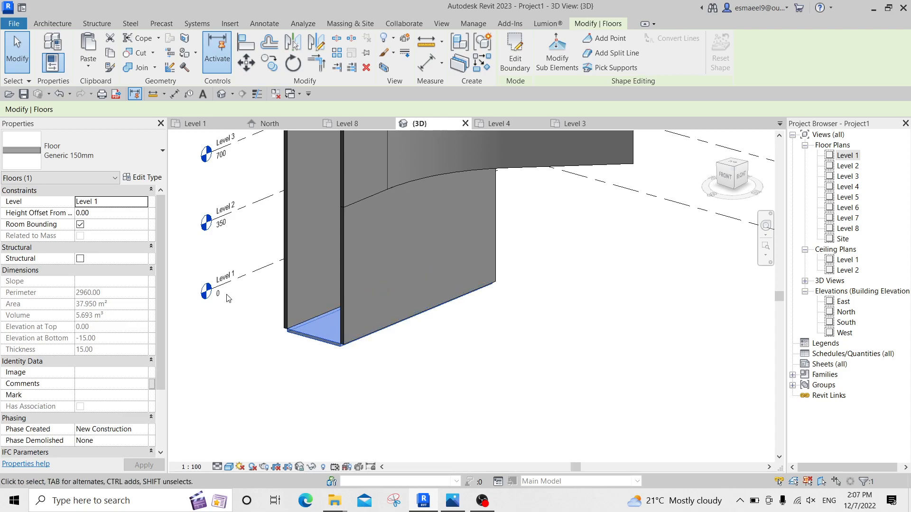
{"action": "left_click", "coordinate": [88, 62]}
{"action": "left_click", "coordinate": [132, 110]}
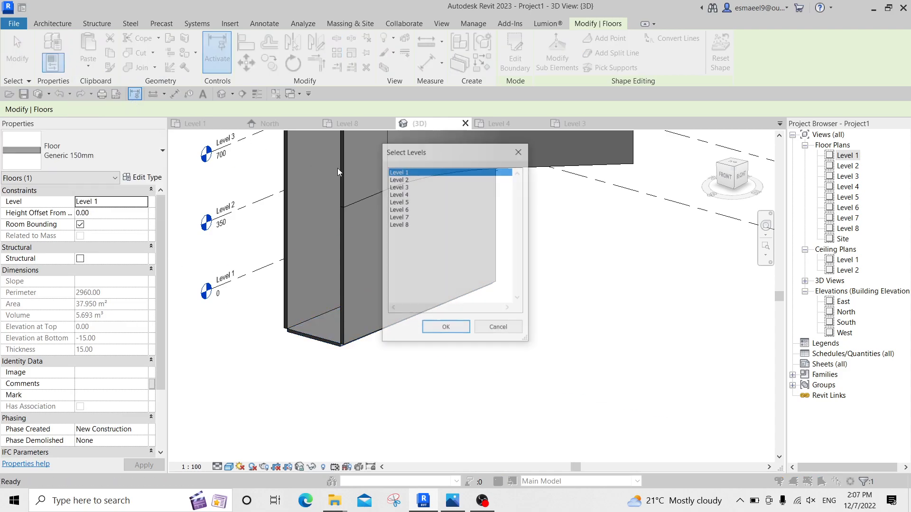
{"action": "left_click", "coordinate": [401, 179]}
{"action": "left_click", "coordinate": [407, 220], "text": "shift"}
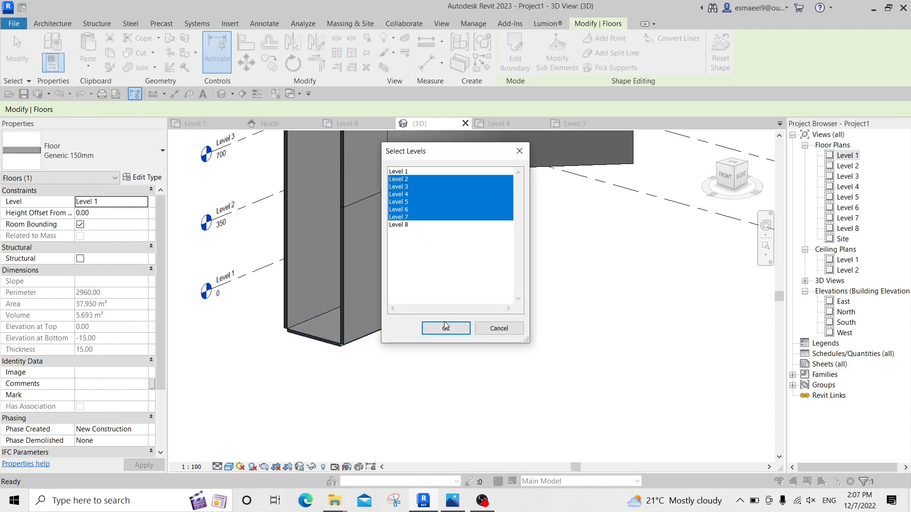
{"action": "left_click", "coordinate": [446, 328]}
{"action": "scroll", "coordinate": [531, 199], "scroll_direction": "up", "scroll_amount": 3}
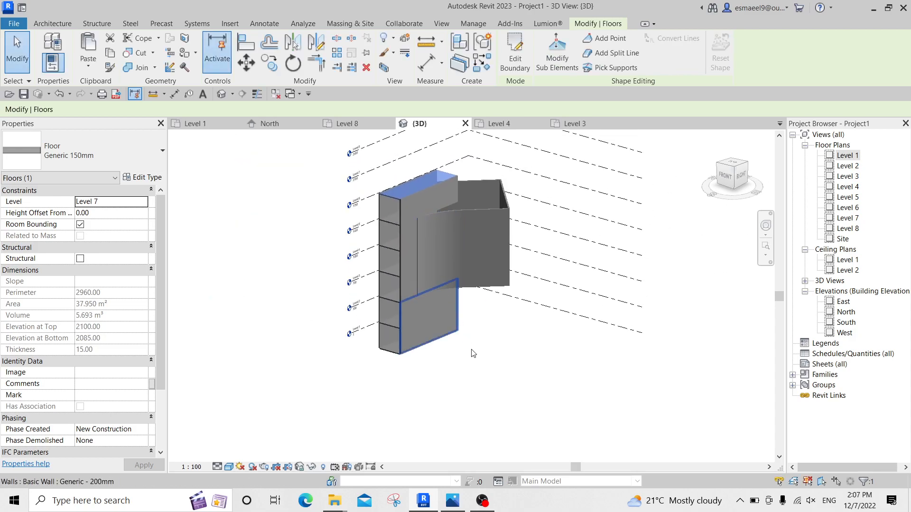
{"action": "key", "text": "Escape"}
{"action": "middle_click_drag", "start_coordinate": [401, 237], "coordinate": [375, 317]}
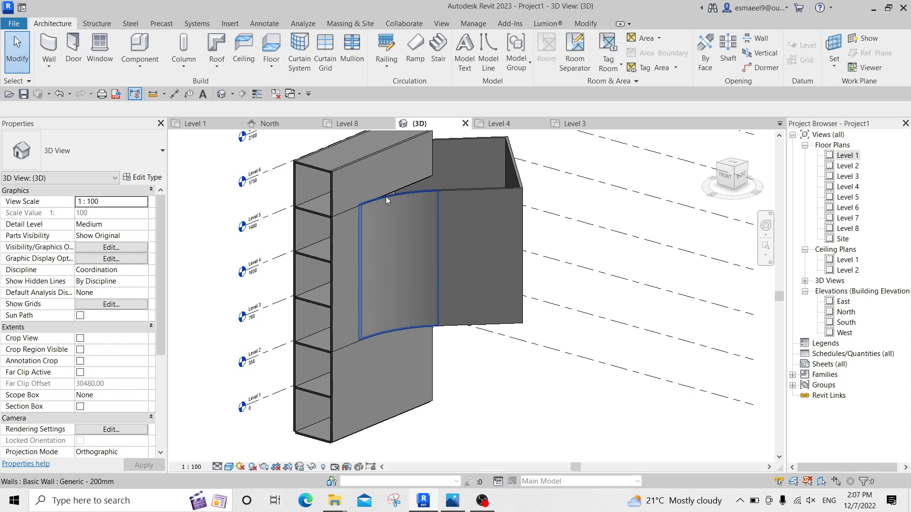
Check the curved projecting volume in 3D and open the Level 1 floor plan.
{"action": "scroll", "coordinate": [388, 198], "scroll_direction": "up", "scroll_amount": 3}
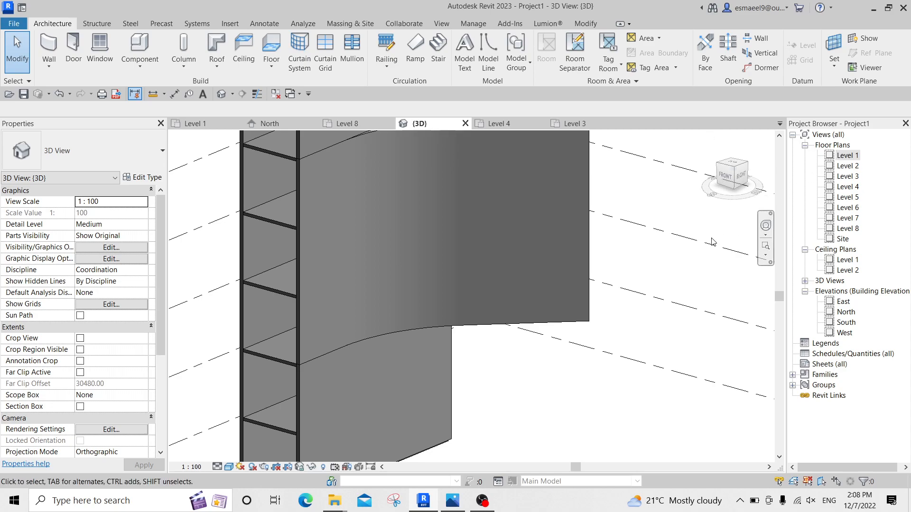
{"action": "middle_click_drag", "start_coordinate": [615, 283], "coordinate": [579, 309]}
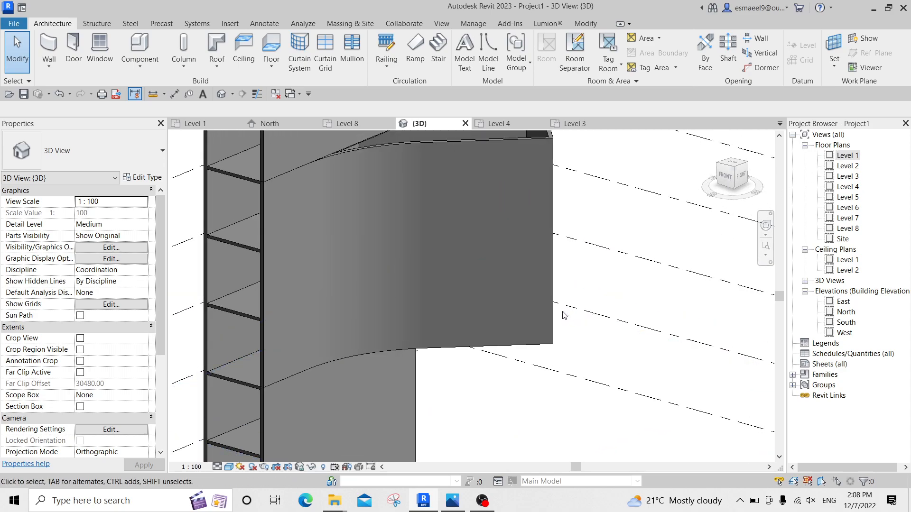
{"action": "left_click", "coordinate": [847, 156]}
{"action": "double_click", "coordinate": [845, 159]}
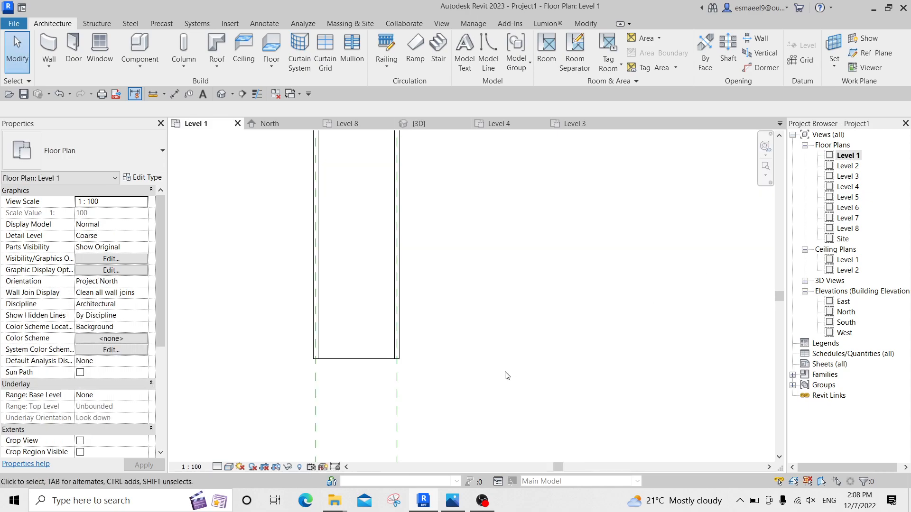
Check the reference image's railings and create a straight Level 2 railing across the open south end, between the inner faces of the facade walls.
{"action": "left_click", "coordinate": [453, 501]}
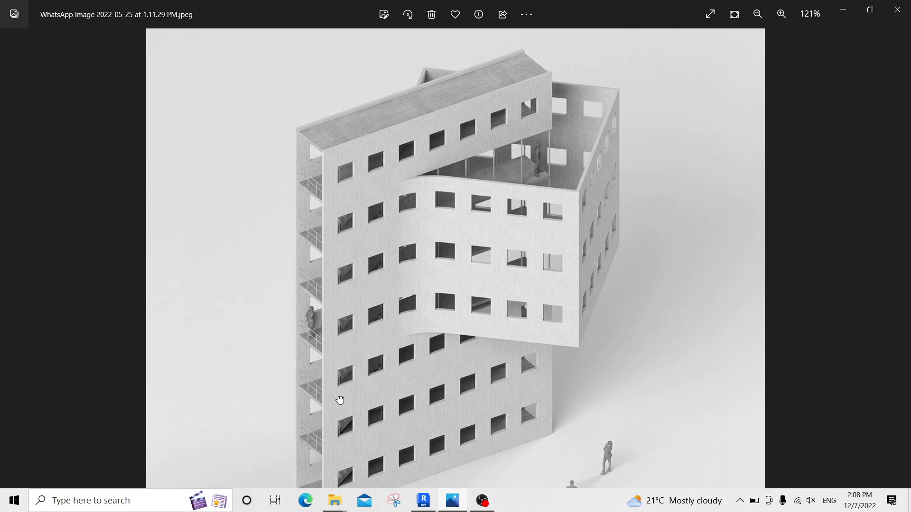
{"action": "scroll", "coordinate": [338, 403], "scroll_direction": "down", "scroll_amount": 2}
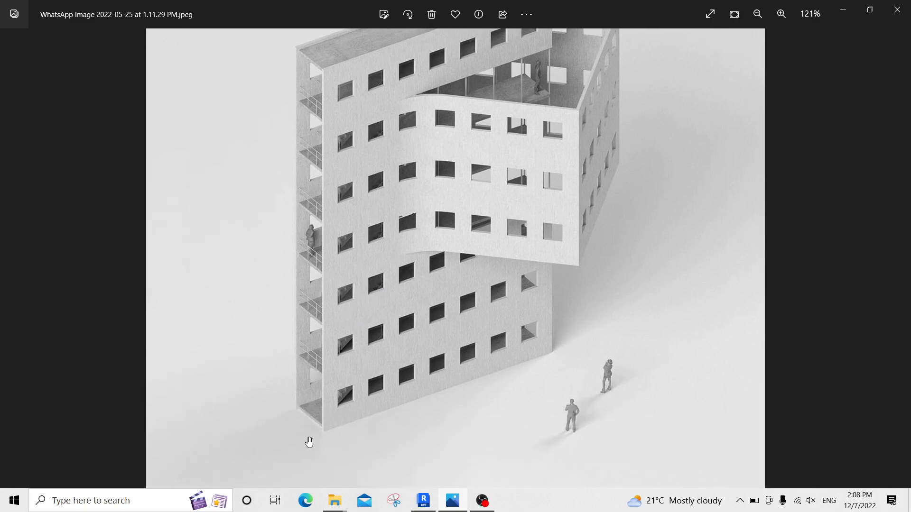
{"action": "left_click", "coordinate": [454, 503]}
{"action": "double_click", "coordinate": [847, 165]}
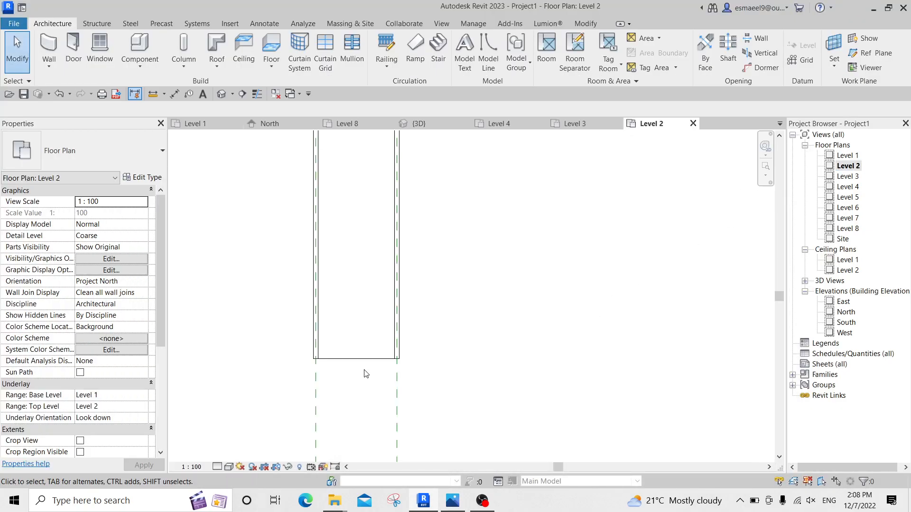
{"action": "scroll", "coordinate": [348, 370], "scroll_direction": "up", "scroll_amount": 2}
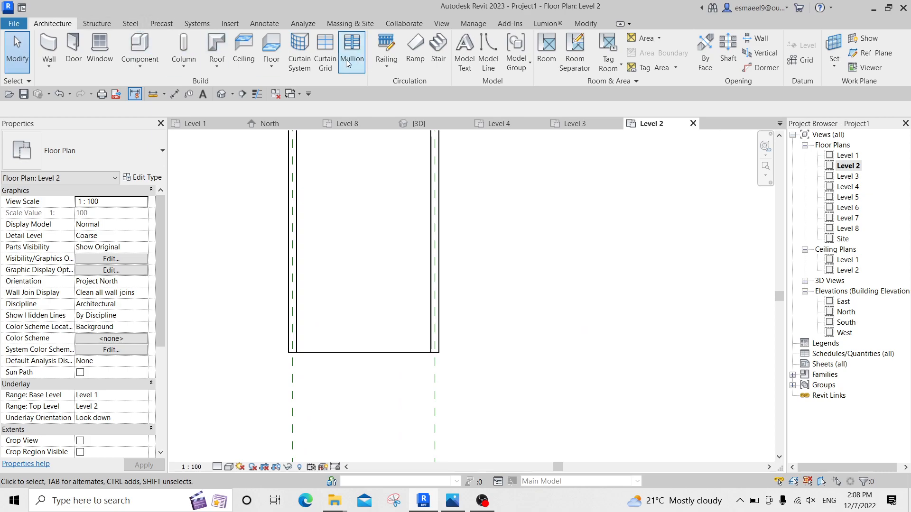
{"action": "left_click", "coordinate": [386, 46]}
{"action": "scroll", "coordinate": [387, 296], "scroll_direction": "up", "scroll_amount": 1}
{"action": "scroll", "coordinate": [387, 295], "scroll_direction": "up", "scroll_amount": 1}
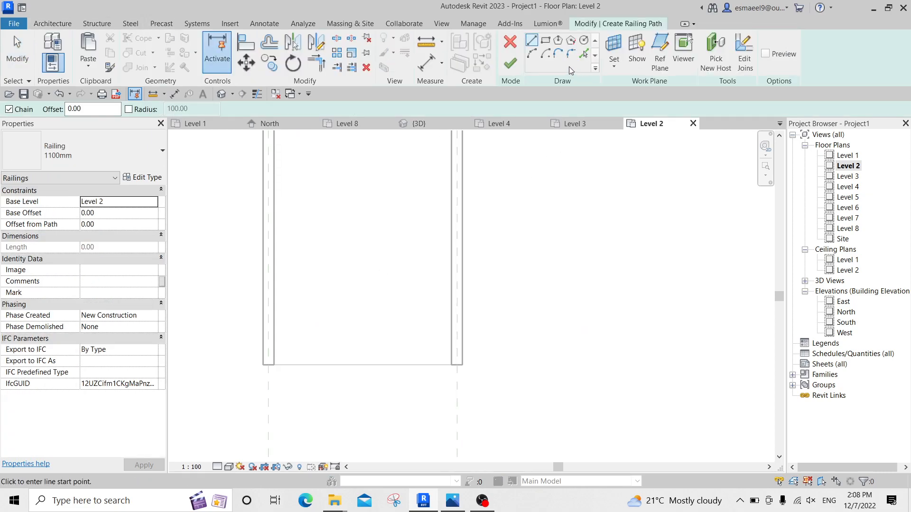
{"action": "left_click", "coordinate": [274, 354]}
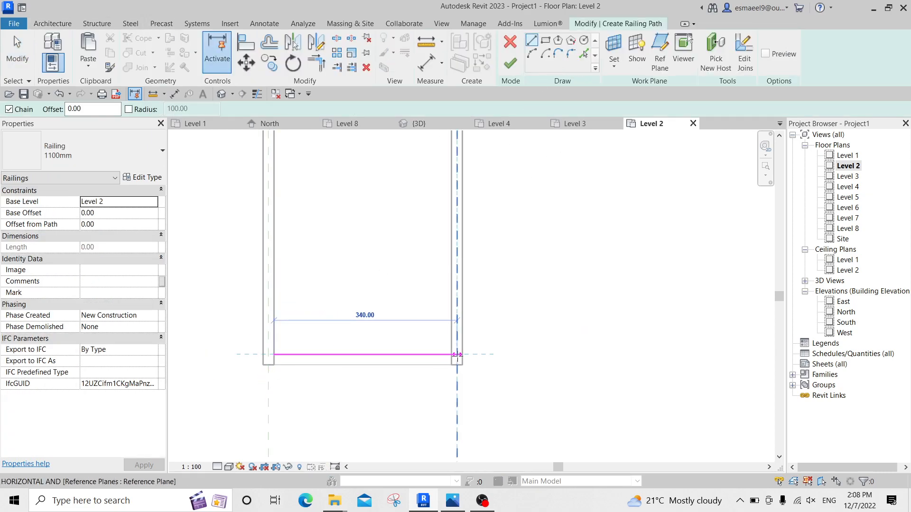
{"action": "left_click", "coordinate": [451, 354]}
{"action": "left_click", "coordinate": [518, 69]}
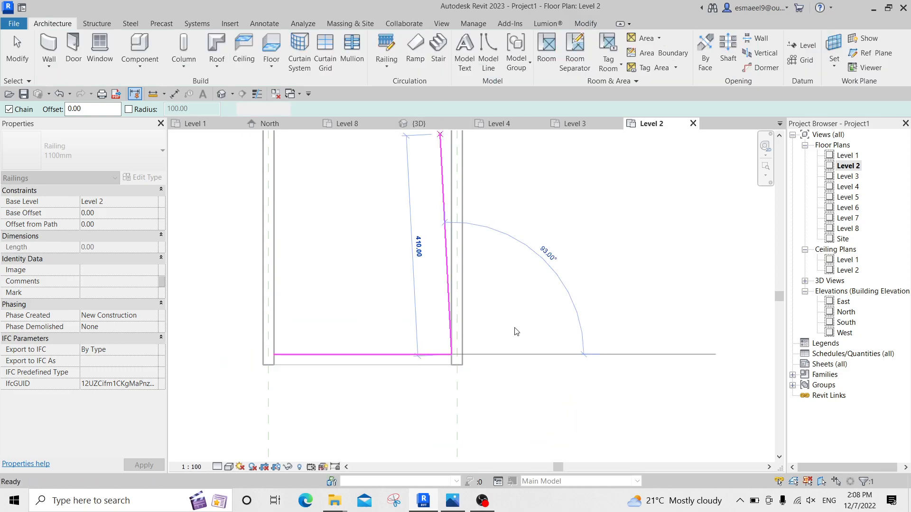
Change the Level 2 railing's type to 900mm Pipe and inspect it in the 3D view.
{"action": "key", "text": "ctrl+Tab"}
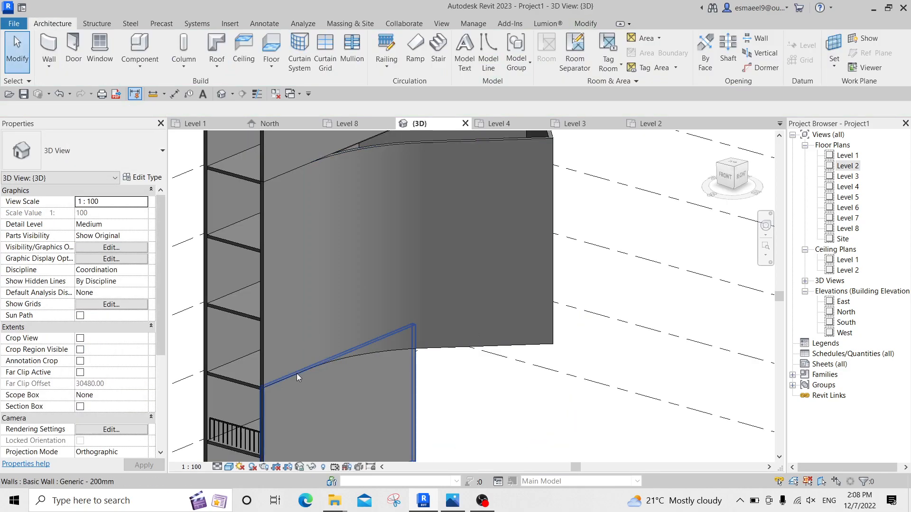
{"action": "middle_click_drag", "start_coordinate": [284, 398], "coordinate": [406, 274]}
{"action": "scroll", "coordinate": [394, 288], "scroll_direction": "up", "scroll_amount": 2}
{"action": "left_click", "coordinate": [333, 317]}
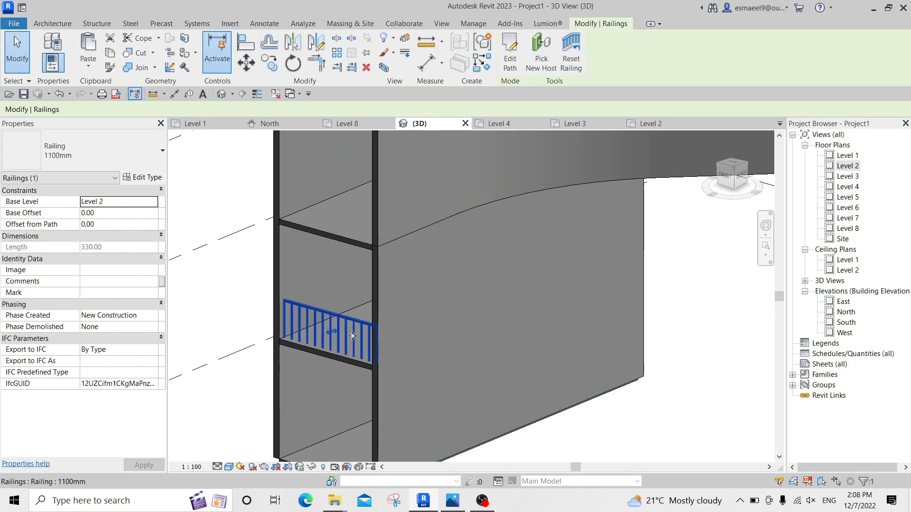
{"action": "left_click", "coordinate": [107, 148]}
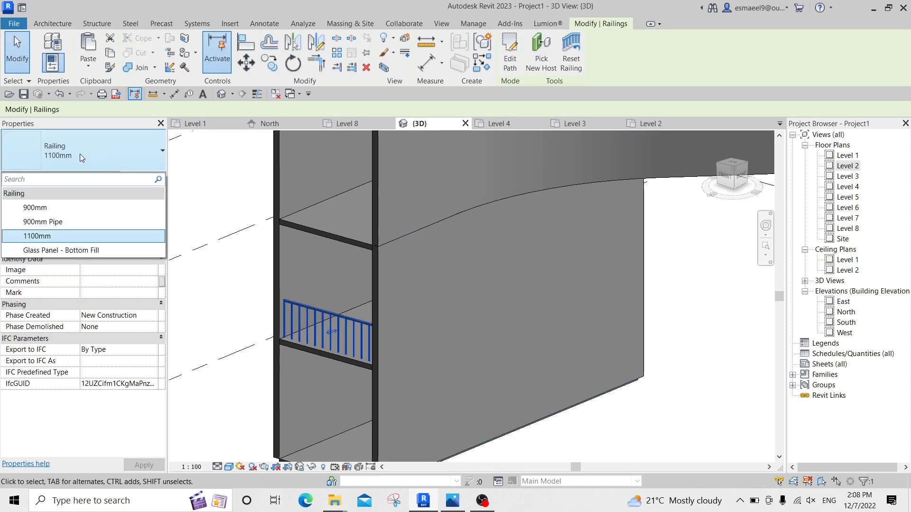
{"action": "left_click", "coordinate": [70, 223]}
{"action": "scroll", "coordinate": [400, 377], "scroll_direction": "up", "scroll_amount": 3}
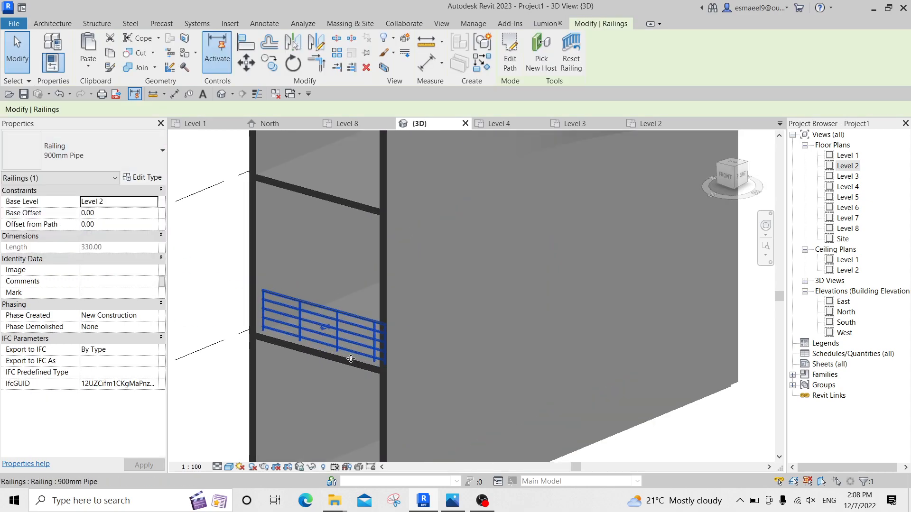
{"action": "middle_click_drag", "start_coordinate": [441, 275], "coordinate": [467, 273], "text": "shift"}
{"action": "scroll", "coordinate": [468, 273], "scroll_direction": "down", "scroll_amount": 5}
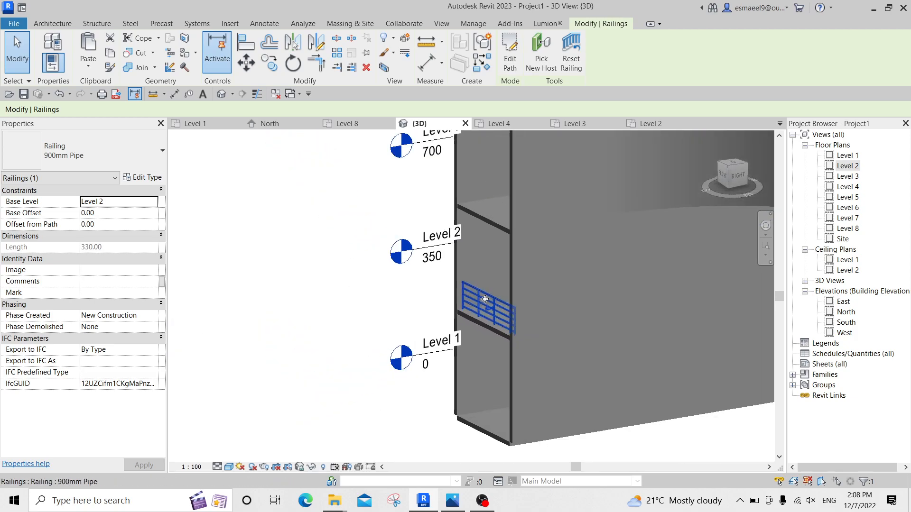
Copy the pipe railing and paste it aligned to Levels 3 through 7.
{"action": "left_click", "coordinate": [111, 56]}
{"action": "left_click", "coordinate": [88, 67]}
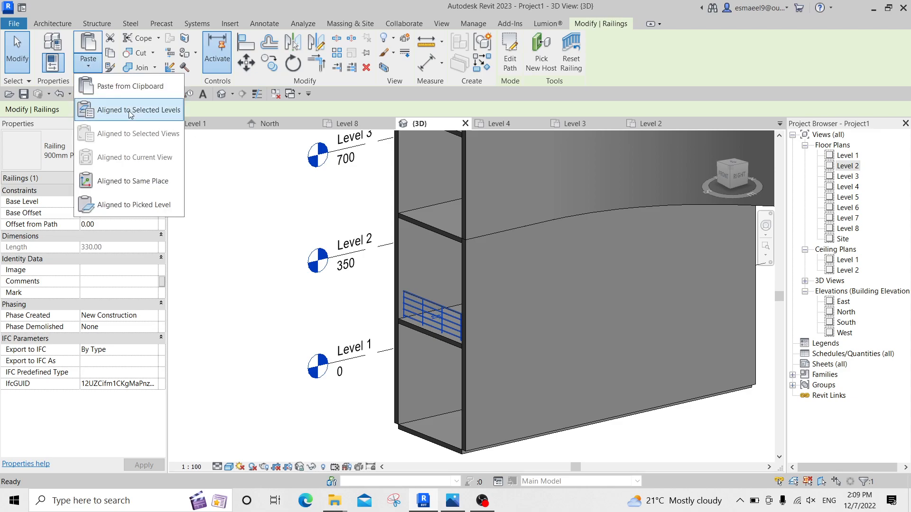
{"action": "left_click", "coordinate": [129, 109]}
{"action": "left_click", "coordinate": [402, 186]}
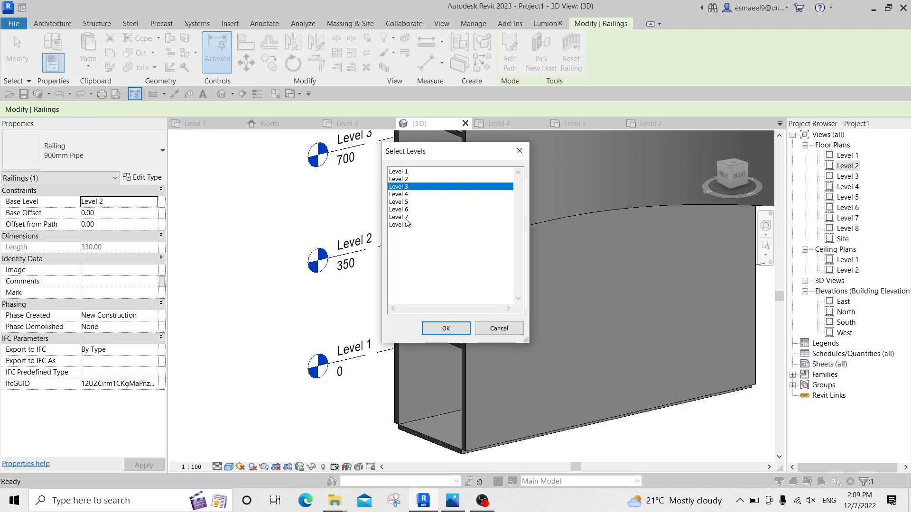
{"action": "left_click", "coordinate": [406, 220], "text": "shift"}
{"action": "left_click", "coordinate": [442, 329]}
{"action": "scroll", "coordinate": [477, 277], "scroll_direction": "down", "scroll_amount": 3}
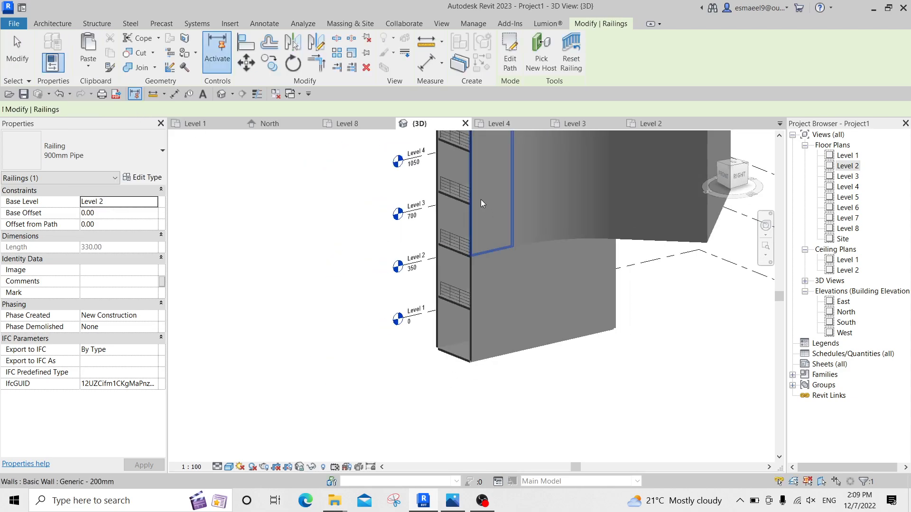
{"action": "scroll", "coordinate": [482, 204], "scroll_direction": "down", "scroll_amount": 3}
{"action": "scroll", "coordinate": [525, 301], "scroll_direction": "up", "scroll_amount": 1}
{"action": "scroll", "coordinate": [435, 361], "scroll_direction": "down", "scroll_amount": 1}
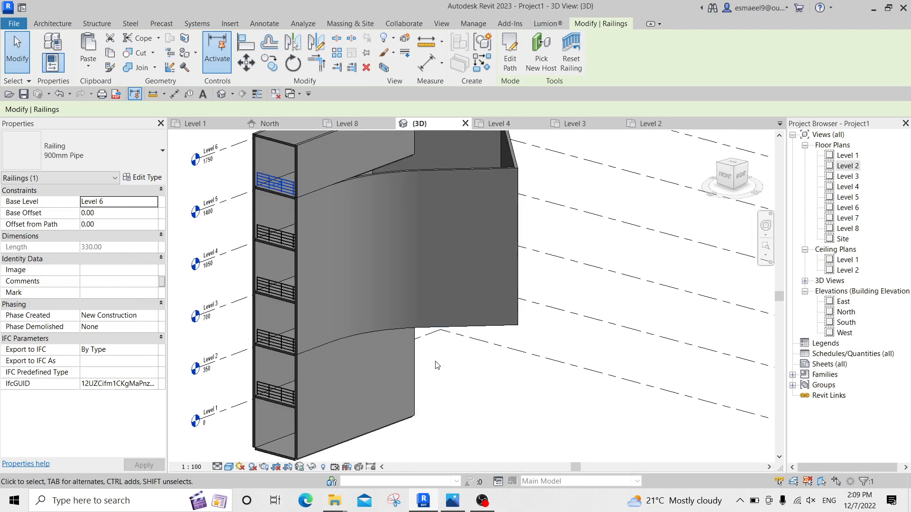
{"action": "key", "text": "Escape"}
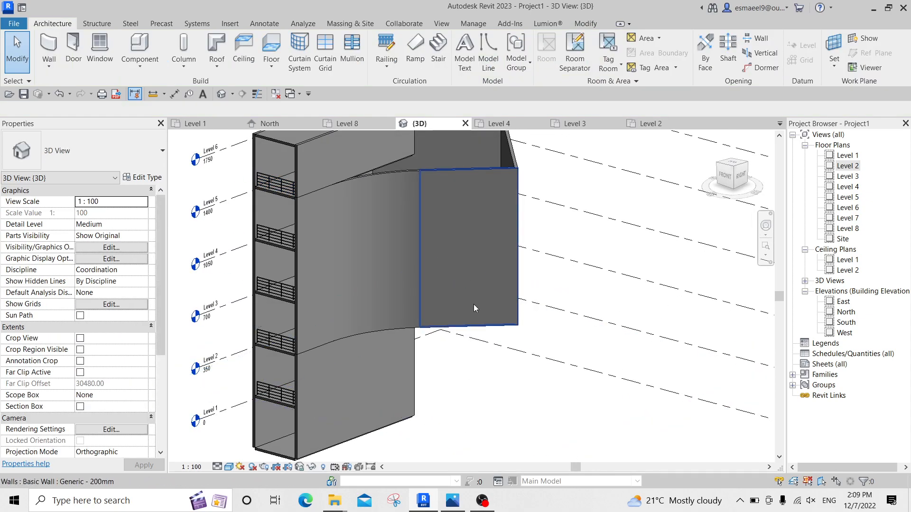
Check the facade windows in the reference image and start placing an M_Fixed window in the Level 1 floor plan.
{"action": "double_click", "coordinate": [849, 155]}
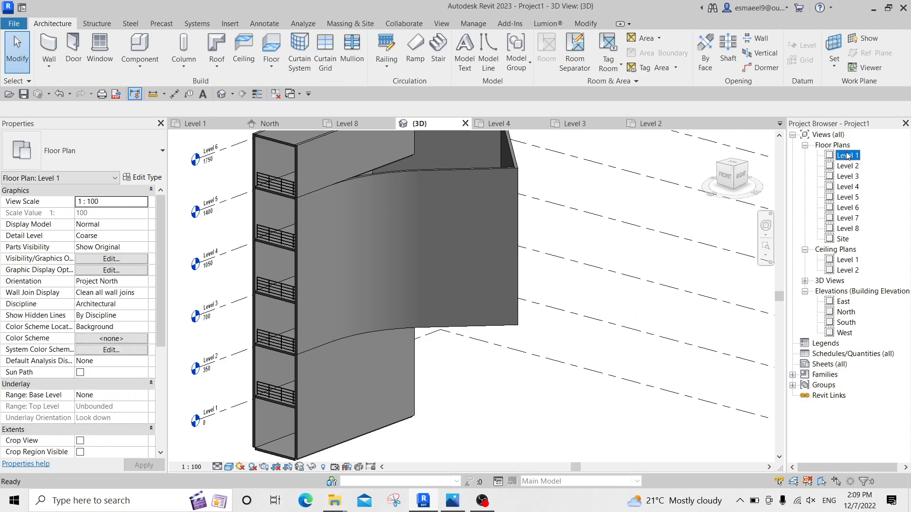
{"action": "left_click", "coordinate": [453, 500]}
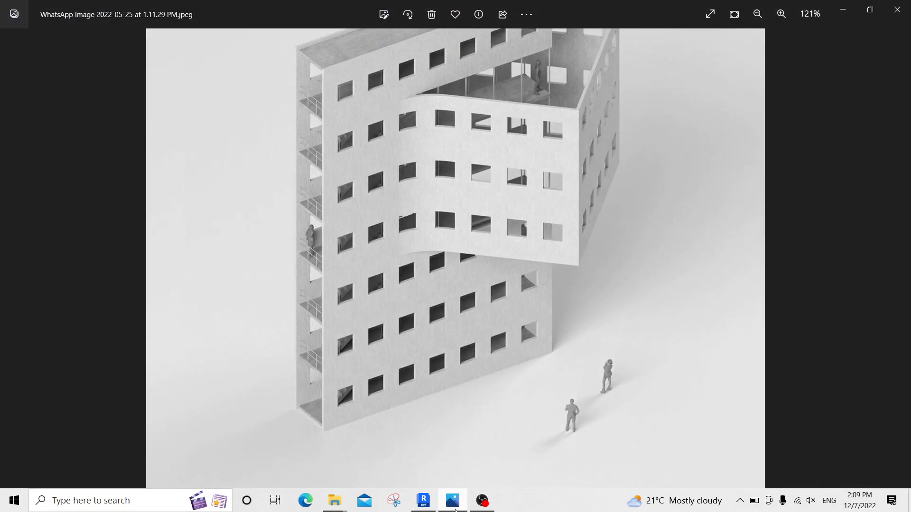
{"action": "key", "text": "alt+Tab"}
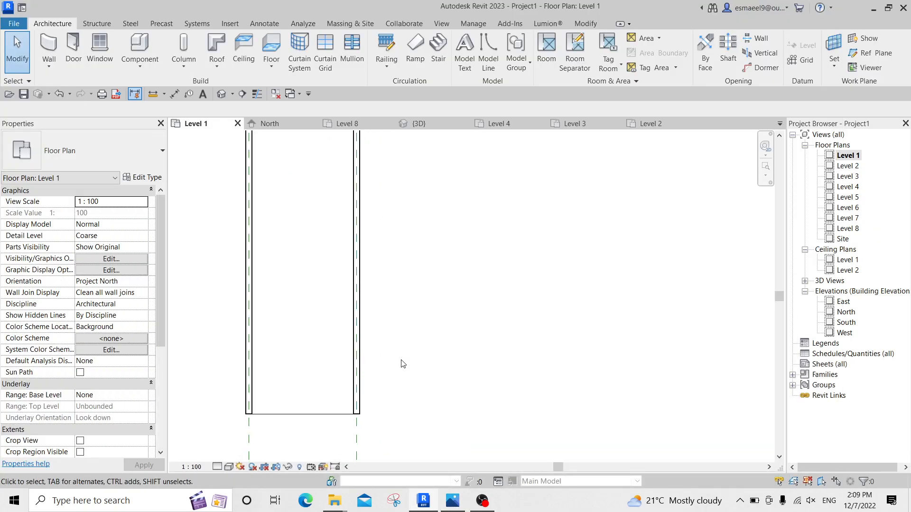
{"action": "key", "text": "w"}
{"action": "key", "text": "n"}
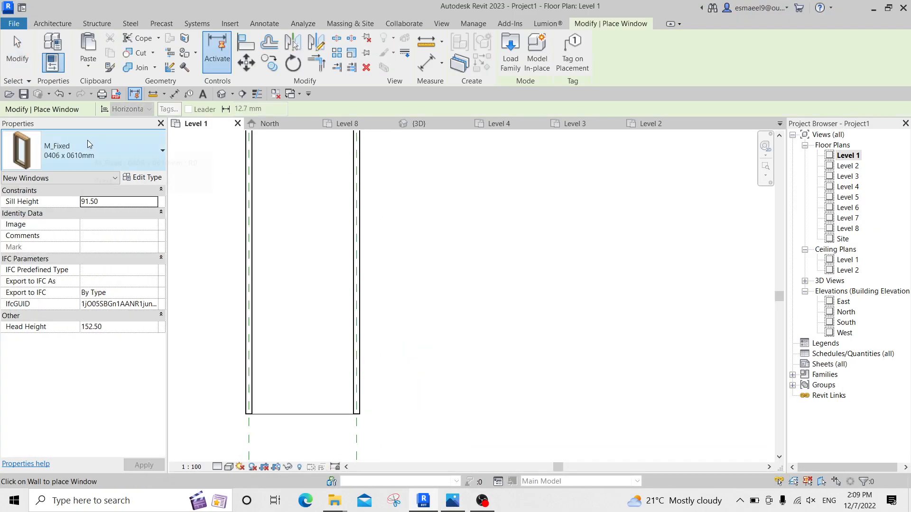
Set the M_Fixed 0406 x 0610mm window type's height to 110 and width to 120, using the reference image's window proportions.
{"action": "left_click", "coordinate": [150, 177]}
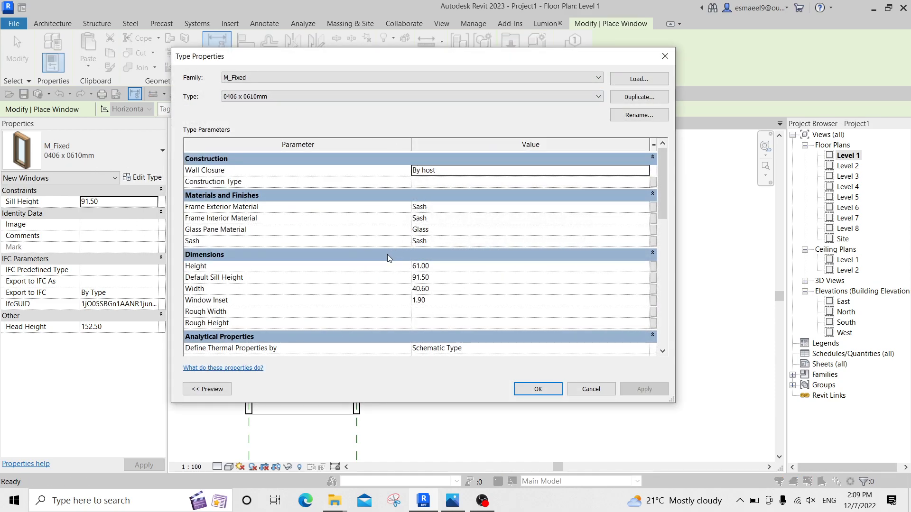
{"action": "left_click", "coordinate": [439, 269]}
{"action": "left_click", "coordinate": [454, 502]}
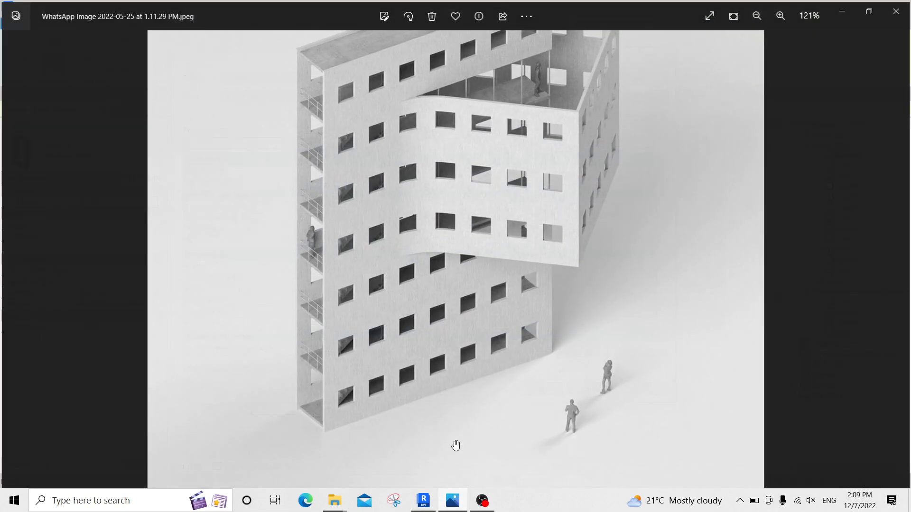
{"action": "scroll", "coordinate": [356, 417], "scroll_direction": "up", "scroll_amount": 2}
{"action": "scroll", "coordinate": [294, 407], "scroll_direction": "up", "scroll_amount": 2}
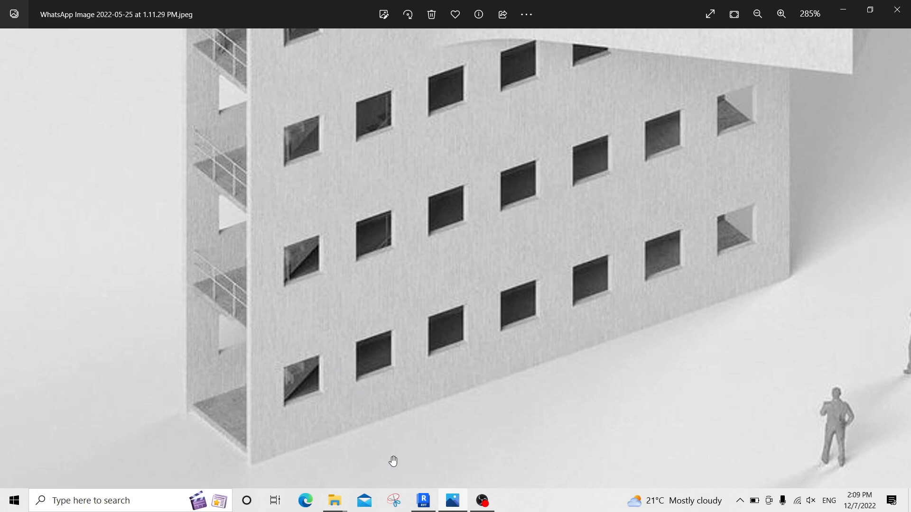
{"action": "left_click", "coordinate": [421, 501]}
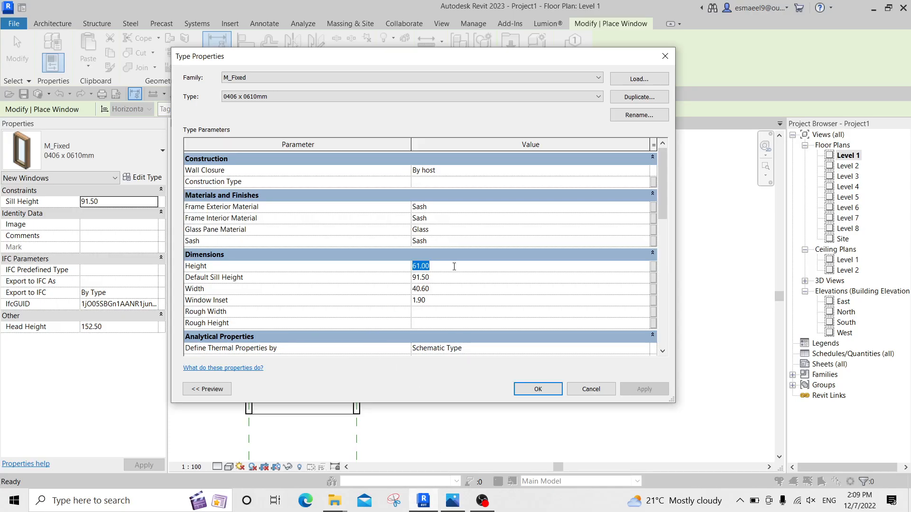
{"action": "type", "text": "150"}
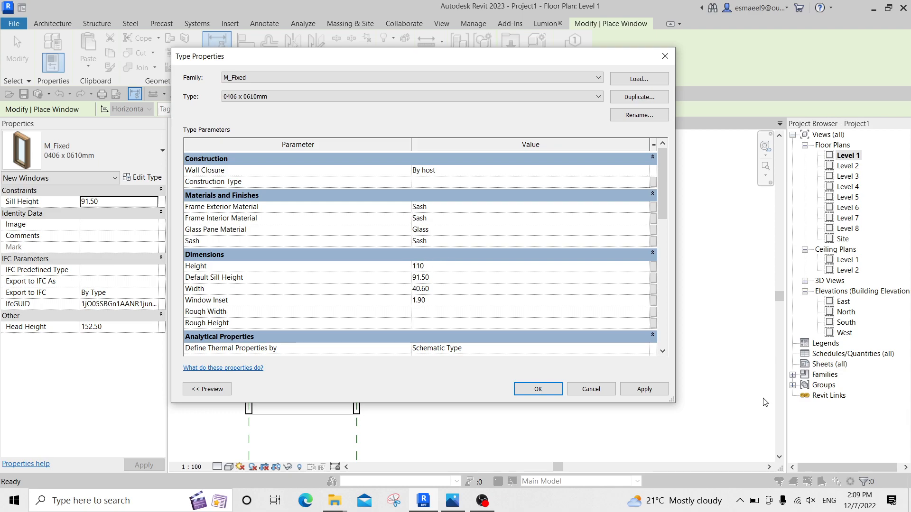
{"action": "left_click", "coordinate": [444, 292]}
{"action": "left_click", "coordinate": [645, 390]}
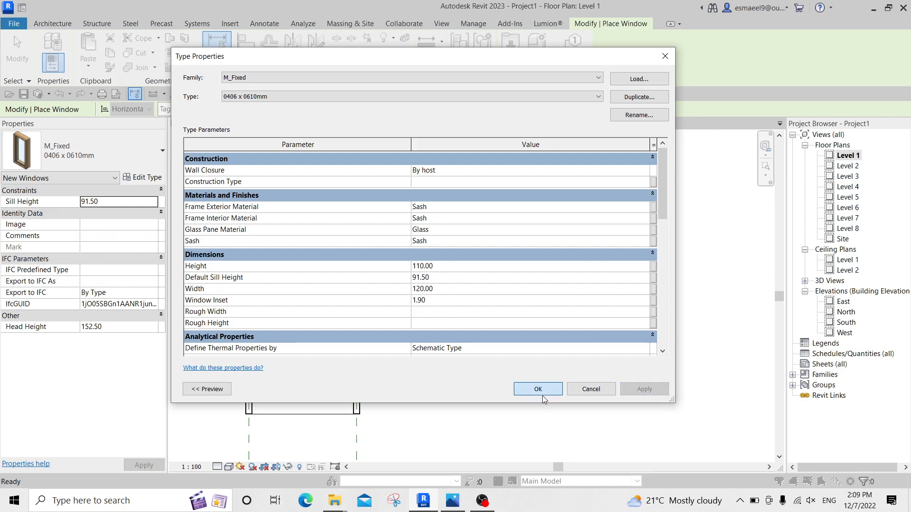
{"action": "left_click", "coordinate": [541, 394]}
Place the window in the east facade wall about 80 from its south end and check it in 3D.
{"action": "left_click", "coordinate": [352, 370]}
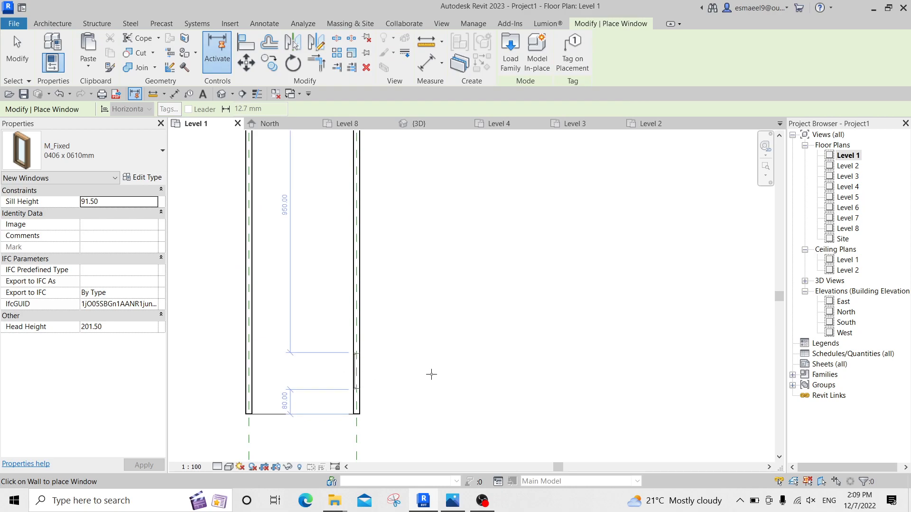
{"action": "key", "text": "Escape"}
{"action": "key", "text": "ctrl+Tab"}
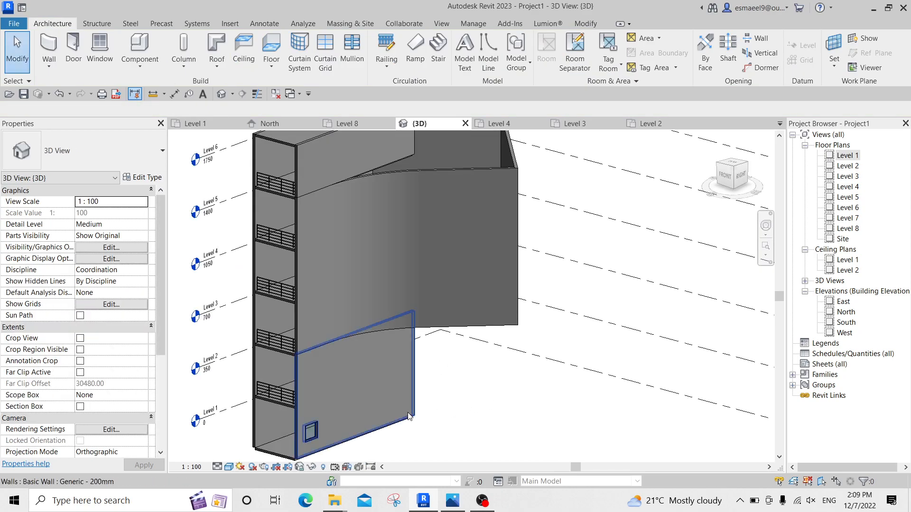
{"action": "middle_click_drag", "start_coordinate": [414, 398], "coordinate": [408, 366], "text": "shift"}
{"action": "scroll", "coordinate": [344, 410], "scroll_direction": "up", "scroll_amount": 3}
{"action": "middle_click_drag", "start_coordinate": [407, 434], "coordinate": [433, 366]}
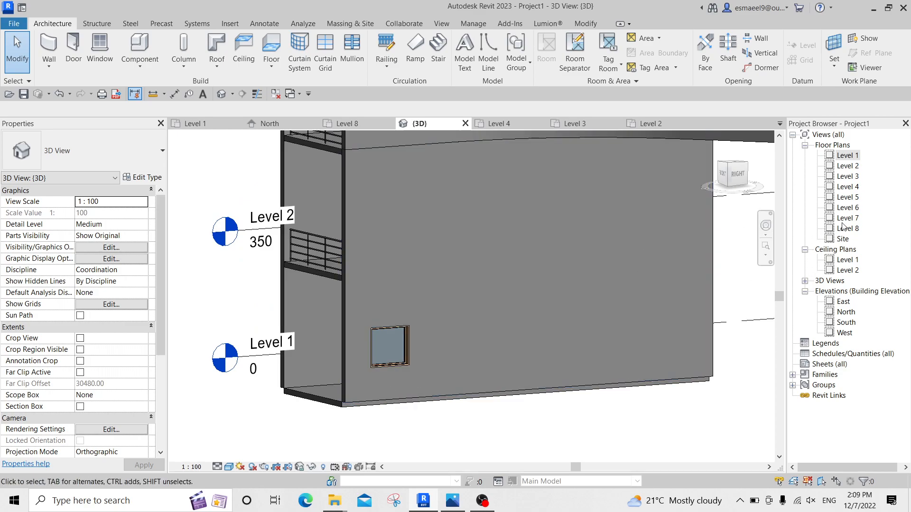
Copy the Level 1 window four times northward along the east facade wall, placing the last copy 170 beyond the previous one.
{"action": "double_click", "coordinate": [847, 156]}
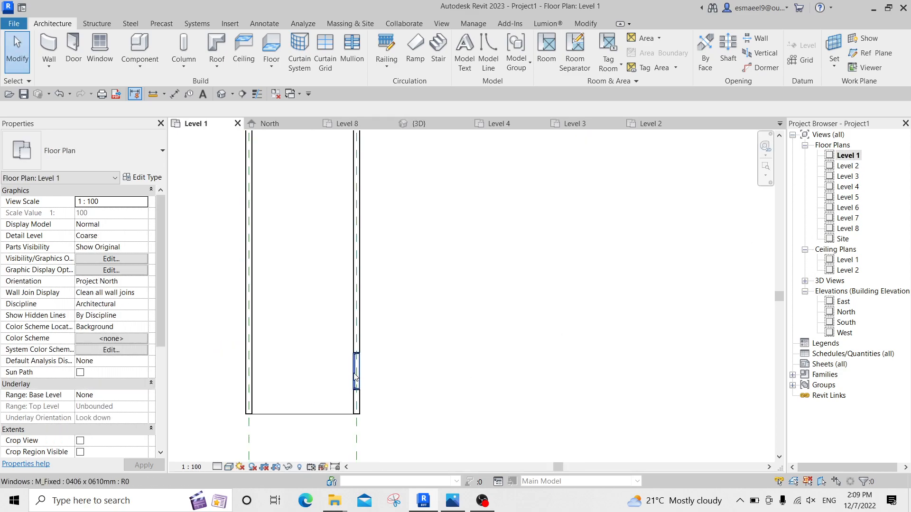
{"action": "left_click", "coordinate": [357, 375]}
{"action": "scroll", "coordinate": [425, 335], "scroll_direction": "down", "scroll_amount": 2}
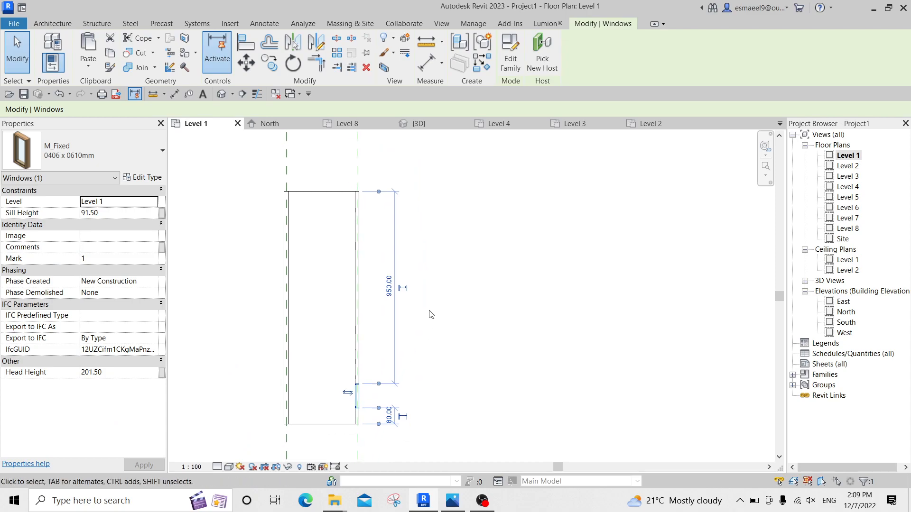
{"action": "key", "text": "c"}
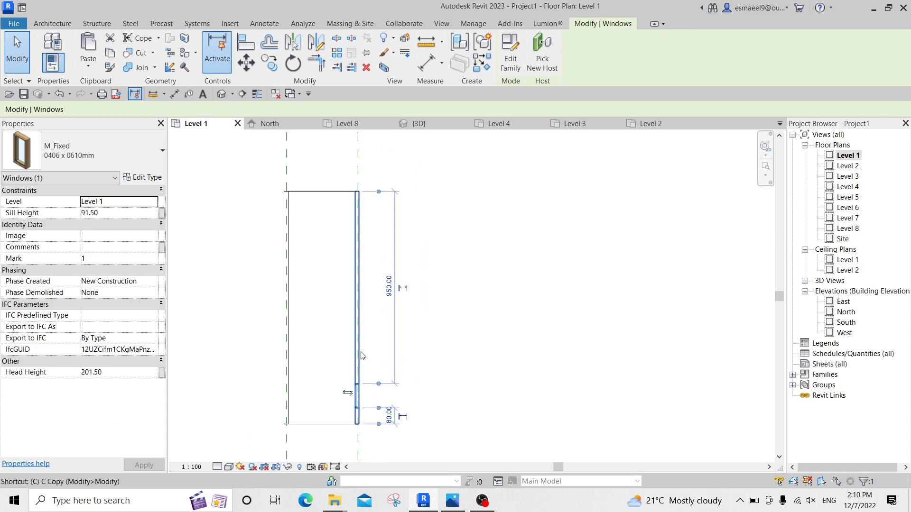
{"action": "scroll", "coordinate": [361, 353], "scroll_direction": "up", "scroll_amount": 1}
{"action": "key", "text": "c"}
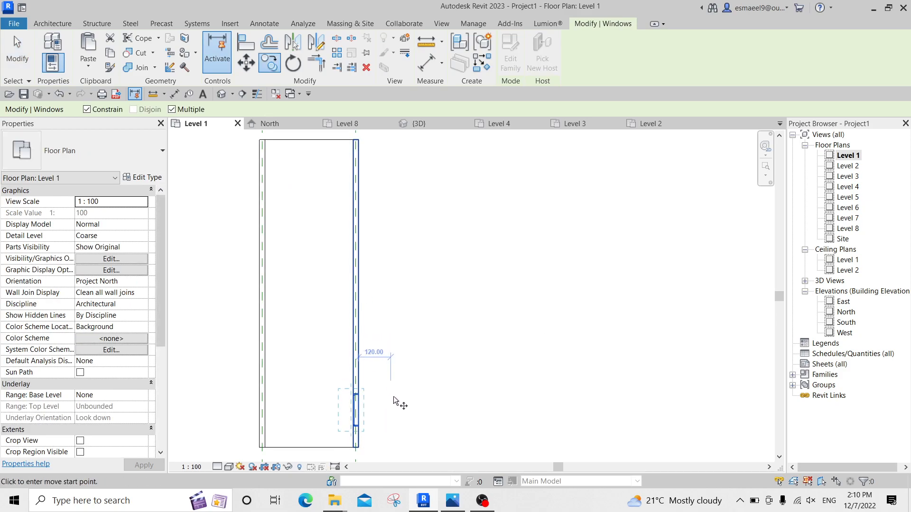
{"action": "left_click", "coordinate": [399, 413]}
{"action": "left_click", "coordinate": [399, 354]}
{"action": "left_click", "coordinate": [400, 287]}
{"action": "left_click", "coordinate": [400, 220]}
{"action": "scroll", "coordinate": [398, 180], "scroll_direction": "up", "scroll_amount": 2}
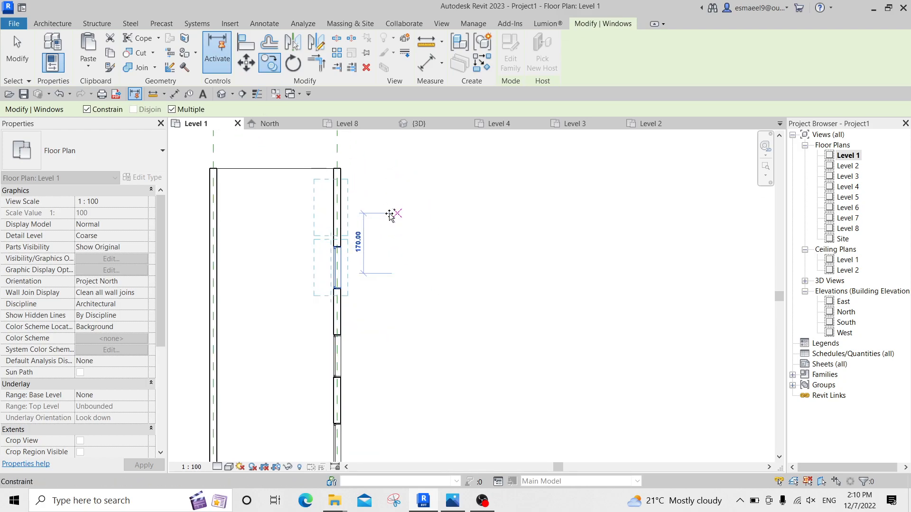
{"action": "key", "text": "Escape"}
{"action": "key", "text": "Escape"}
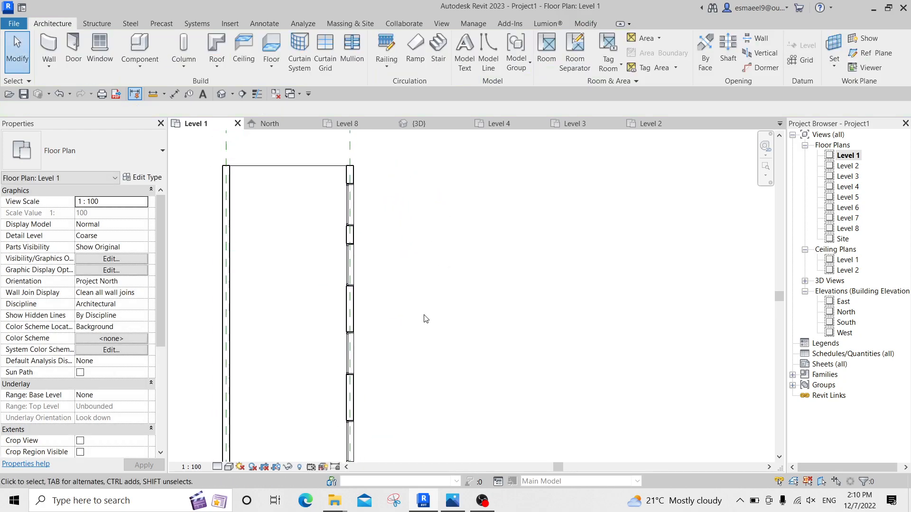
Place a continuous aligned dimension through the centres of all five Level 1 windows, just east of the facade wall.
{"action": "scroll", "coordinate": [351, 228], "scroll_direction": "up", "scroll_amount": 5}
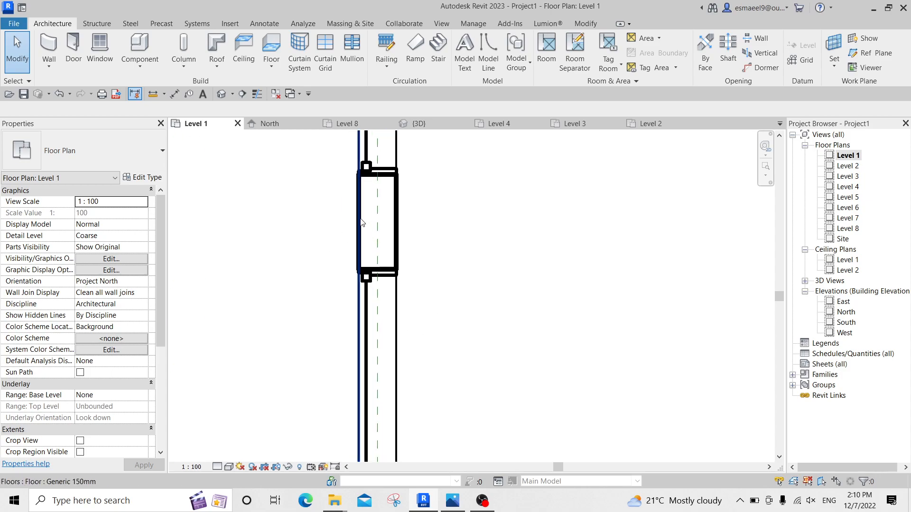
{"action": "scroll", "coordinate": [418, 346], "scroll_direction": "down", "scroll_amount": 2}
{"action": "middle_click_drag", "start_coordinate": [412, 422], "coordinate": [404, 176]}
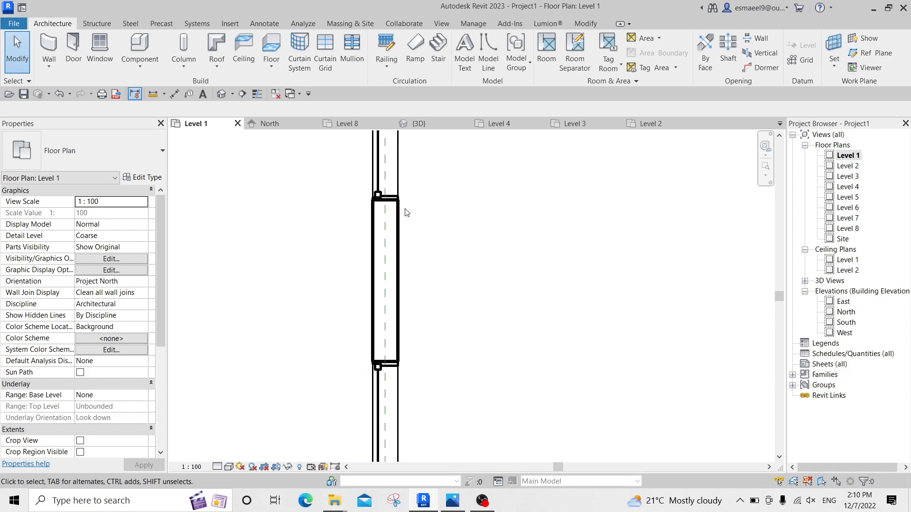
{"action": "scroll", "coordinate": [373, 358], "scroll_direction": "down", "scroll_amount": 2}
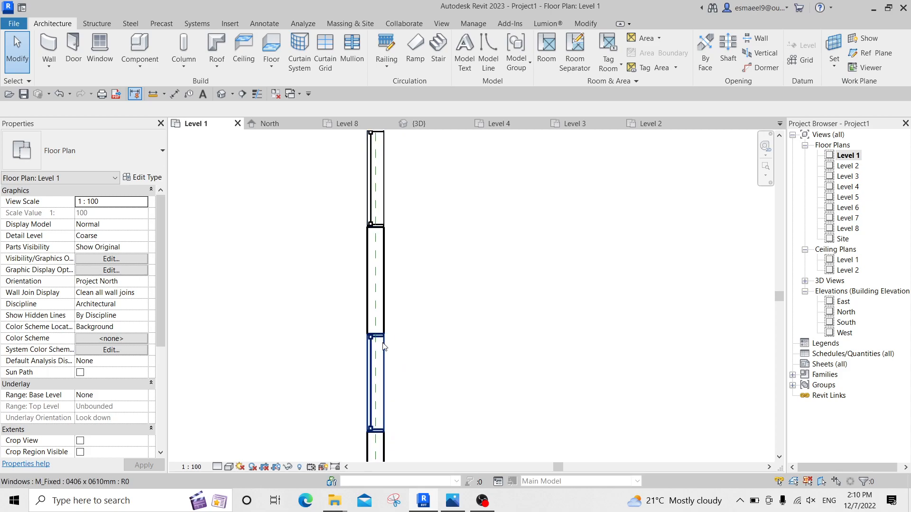
{"action": "scroll", "coordinate": [384, 350], "scroll_direction": "down", "scroll_amount": 3}
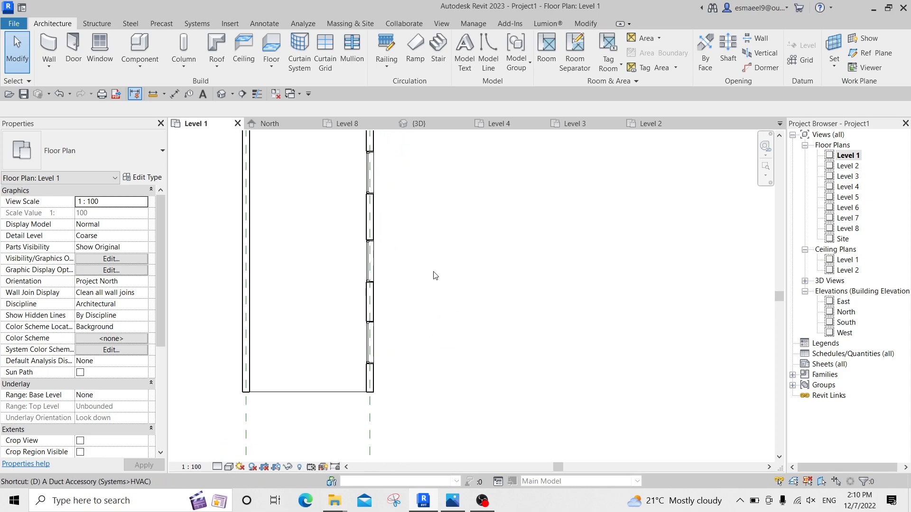
{"action": "key", "text": "i"}
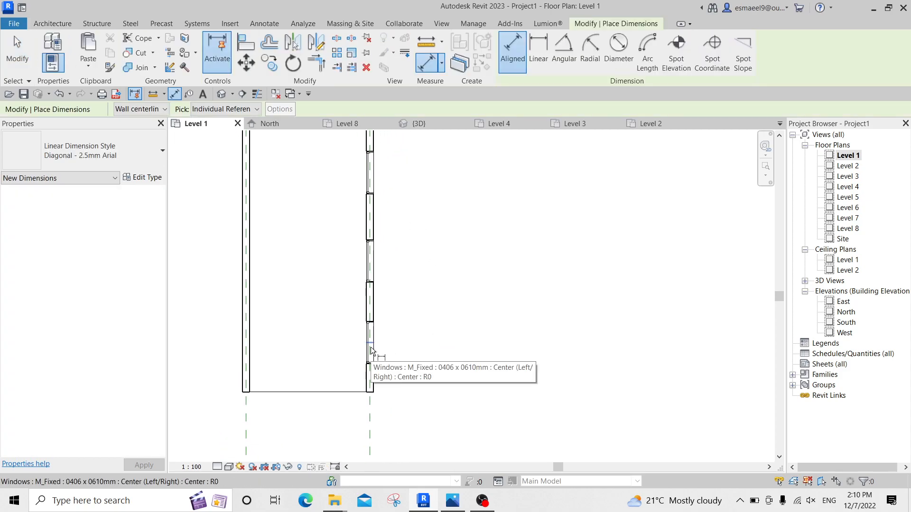
{"action": "scroll", "coordinate": [371, 347], "scroll_direction": "up", "scroll_amount": 4}
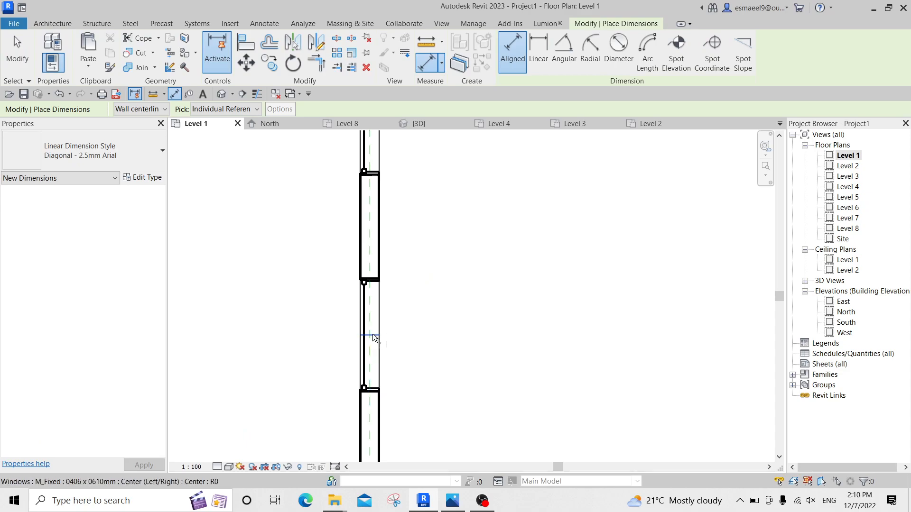
{"action": "scroll", "coordinate": [357, 332], "scroll_direction": "down", "scroll_amount": 1}
{"action": "left_click", "coordinate": [381, 335]}
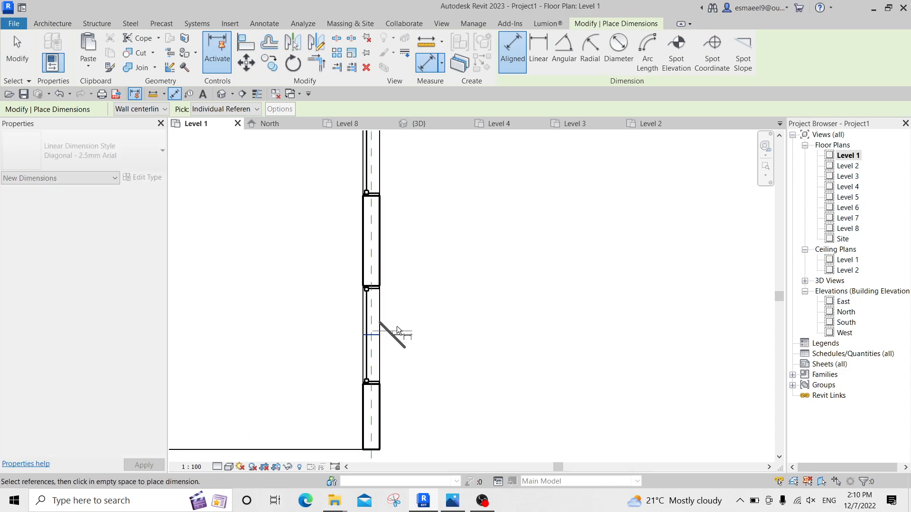
{"action": "middle_click_drag", "start_coordinate": [414, 274], "coordinate": [384, 352]}
{"action": "left_click", "coordinate": [348, 227]}
{"action": "scroll", "coordinate": [375, 223], "scroll_direction": "down", "scroll_amount": 2}
{"action": "middle_click_drag", "start_coordinate": [397, 232], "coordinate": [382, 361]}
{"action": "middle_click_drag", "start_coordinate": [389, 224], "coordinate": [397, 326]}
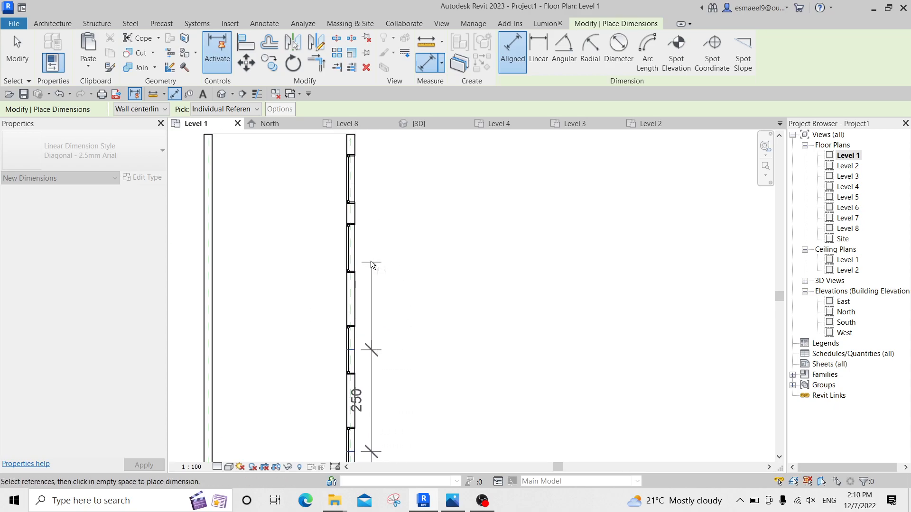
{"action": "left_click", "coordinate": [354, 254]}
{"action": "middle_click_drag", "start_coordinate": [390, 238], "coordinate": [397, 305]}
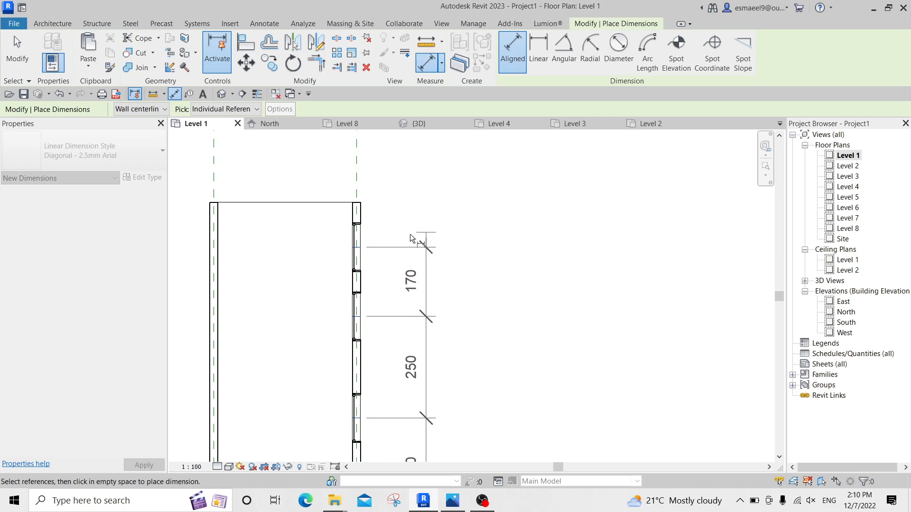
{"action": "left_click", "coordinate": [417, 187]}
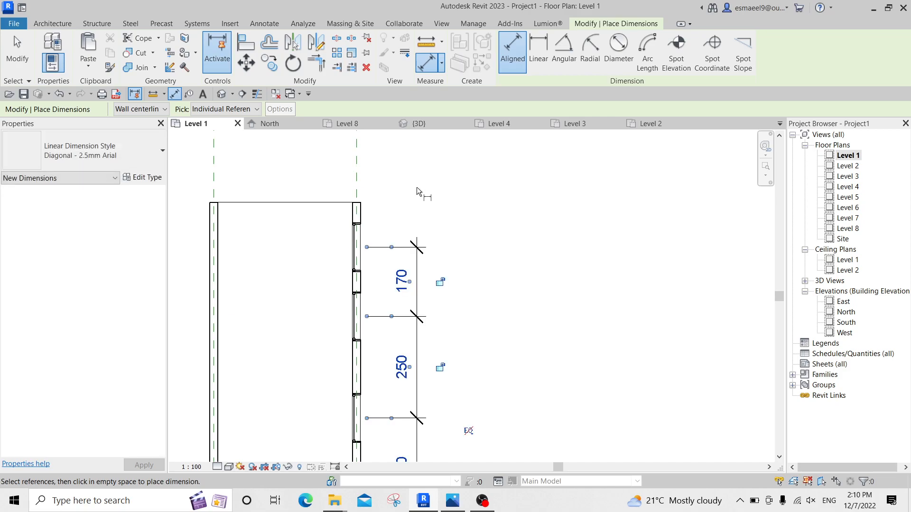
Apply the equality constraint to the window dimension string so the five windows are evenly spaced.
{"action": "scroll", "coordinate": [478, 280], "scroll_direction": "down", "scroll_amount": 5, "text": "ctrl"}
{"action": "scroll", "coordinate": [475, 327], "scroll_direction": "up", "scroll_amount": 3}
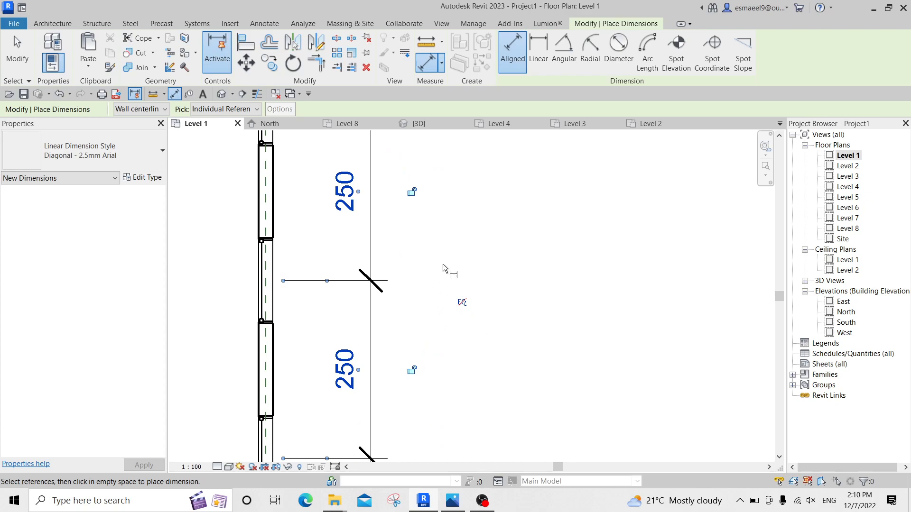
{"action": "left_click", "coordinate": [463, 302]}
{"action": "scroll", "coordinate": [467, 275], "scroll_direction": "down", "scroll_amount": 4}
{"action": "scroll", "coordinate": [467, 265], "scroll_direction": "down", "scroll_amount": 1}
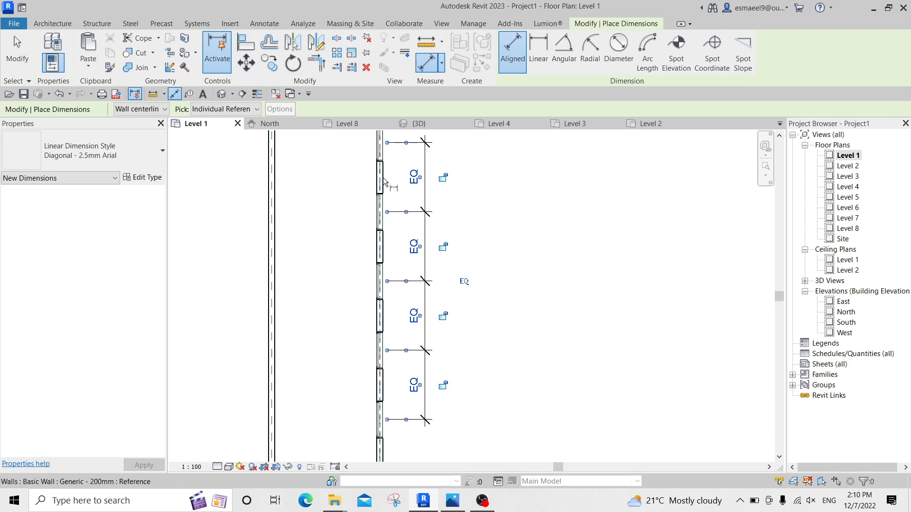
{"action": "scroll", "coordinate": [383, 194], "scroll_direction": "down", "scroll_amount": 2}
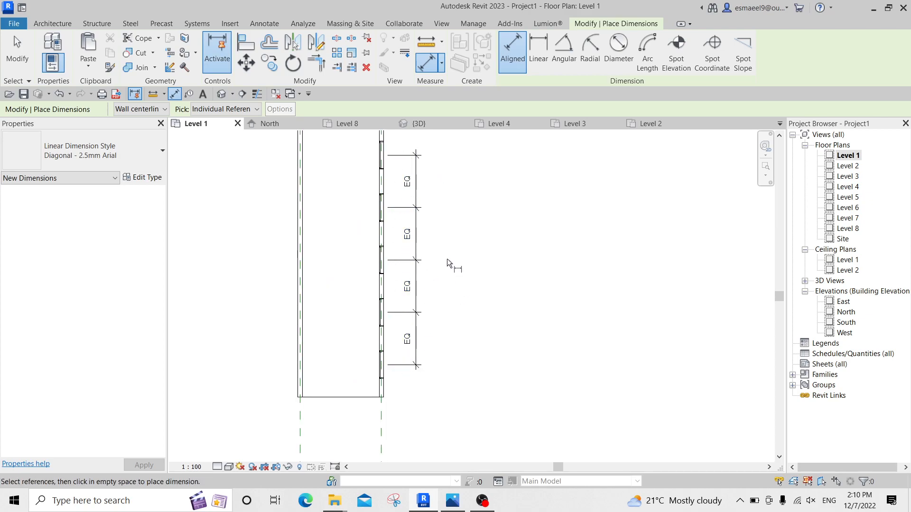
Delete the window dimension string while leaving the windows constrained, and switch to the 3D view.
{"action": "key", "text": "Escape"}
{"action": "left_click", "coordinate": [416, 234]}
{"action": "key", "text": "Delete"}
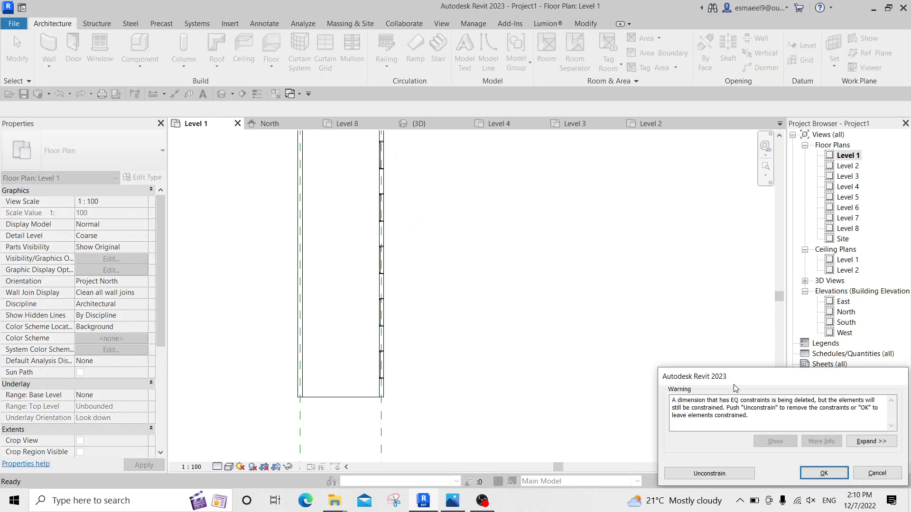
{"action": "left_click", "coordinate": [823, 469]}
{"action": "middle_click_drag", "start_coordinate": [531, 262], "coordinate": [524, 299]}
{"action": "key", "text": "ctrl+Tab"}
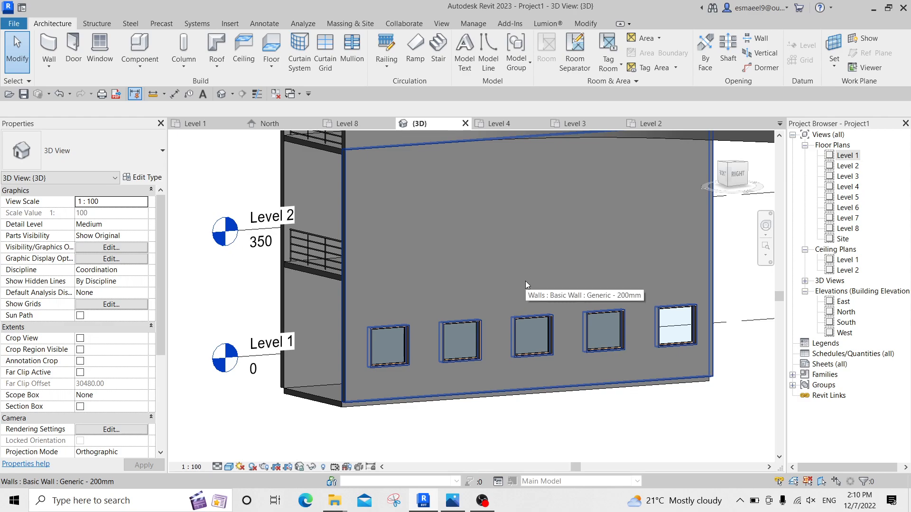
{"action": "middle_click_drag", "start_coordinate": [533, 287], "coordinate": [464, 275]}
{"action": "scroll", "coordinate": [663, 348], "scroll_direction": "down", "scroll_amount": 2}
{"action": "middle_click_drag", "start_coordinate": [664, 348], "coordinate": [475, 279], "text": "shift"}
{"action": "left_click", "coordinate": [475, 279]}
{"action": "left_click", "coordinate": [426, 288], "text": "ctrl"}
{"action": "left_click", "coordinate": [386, 298], "text": "ctrl"}
{"action": "left_click", "coordinate": [344, 307], "text": "ctrl"}
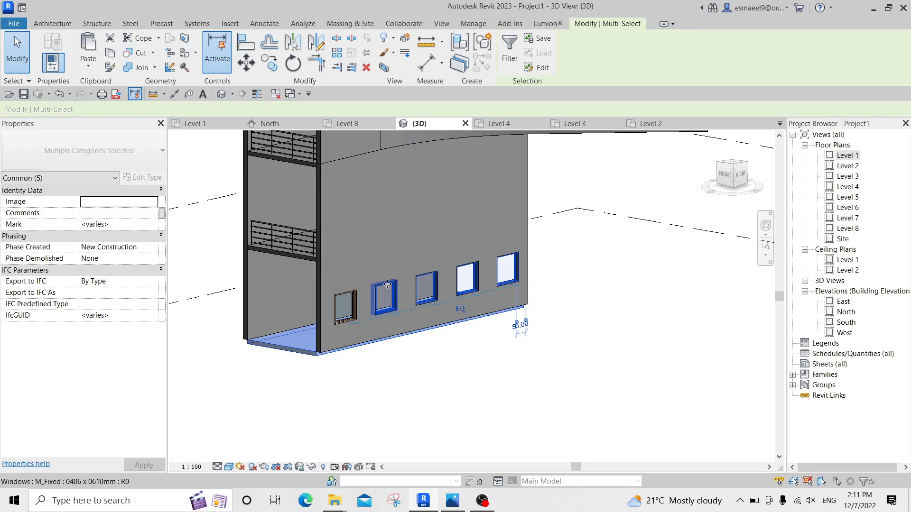
{"action": "key", "text": "Escape"}
{"action": "left_click", "coordinate": [387, 299]}
{"action": "left_click", "coordinate": [386, 300], "text": "ctrl"}
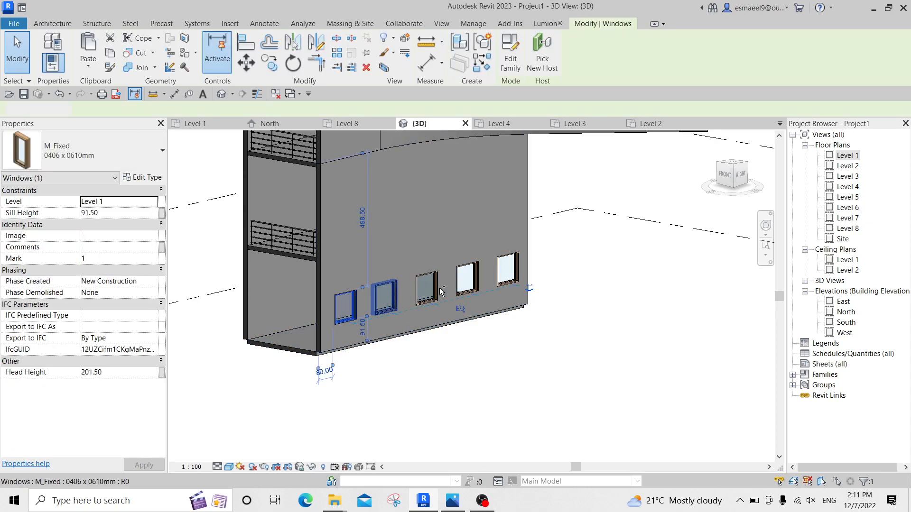
{"action": "left_click", "coordinate": [429, 289], "text": "ctrl"}
{"action": "key", "text": "Escape"}
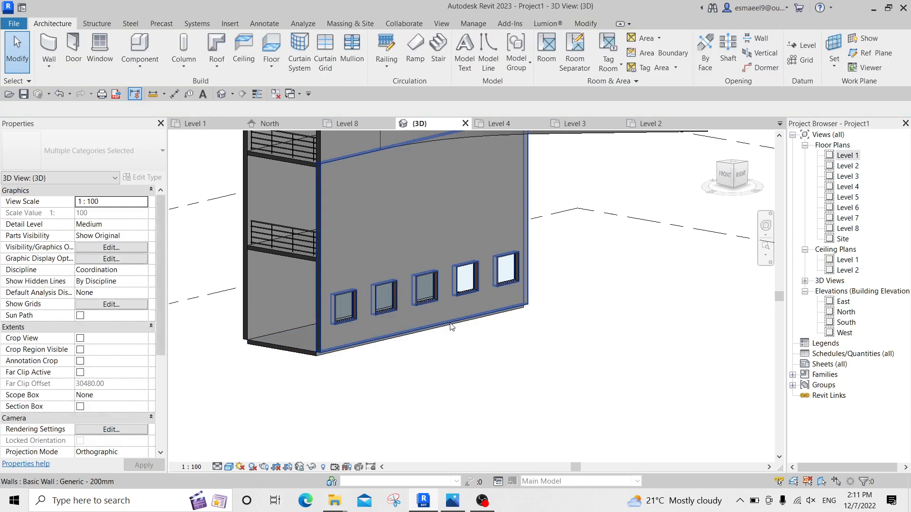
Copy all five Level 1 facade windows and paste them aligned to Level 2.
{"action": "middle_click_drag", "start_coordinate": [486, 374], "coordinate": [516, 364], "text": "shift"}
{"action": "left_click_drag", "start_coordinate": [325, 410], "coordinate": [696, 263]}
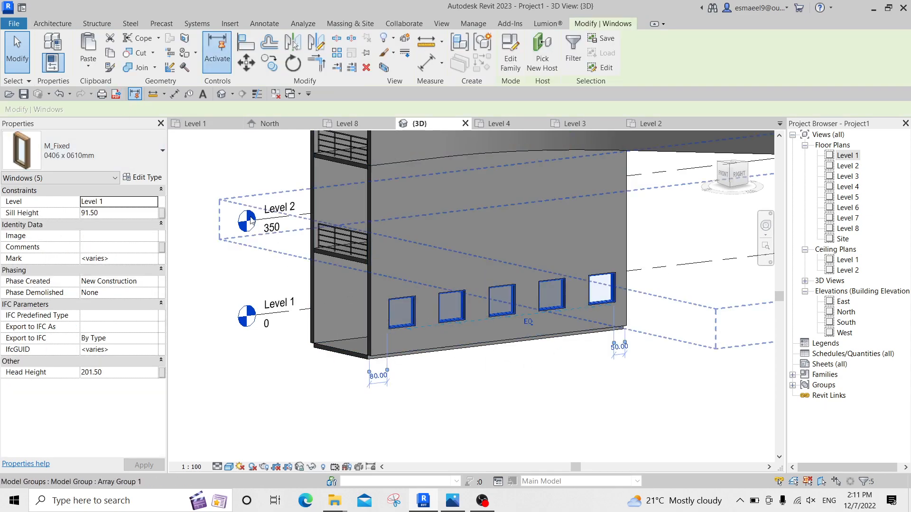
{"action": "left_click", "coordinate": [108, 53]}
{"action": "left_click", "coordinate": [88, 67]}
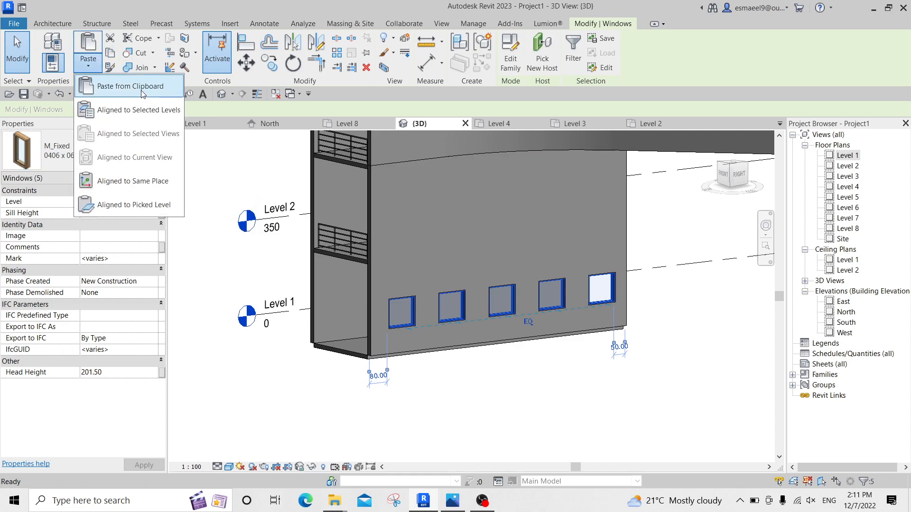
{"action": "left_click", "coordinate": [123, 111]}
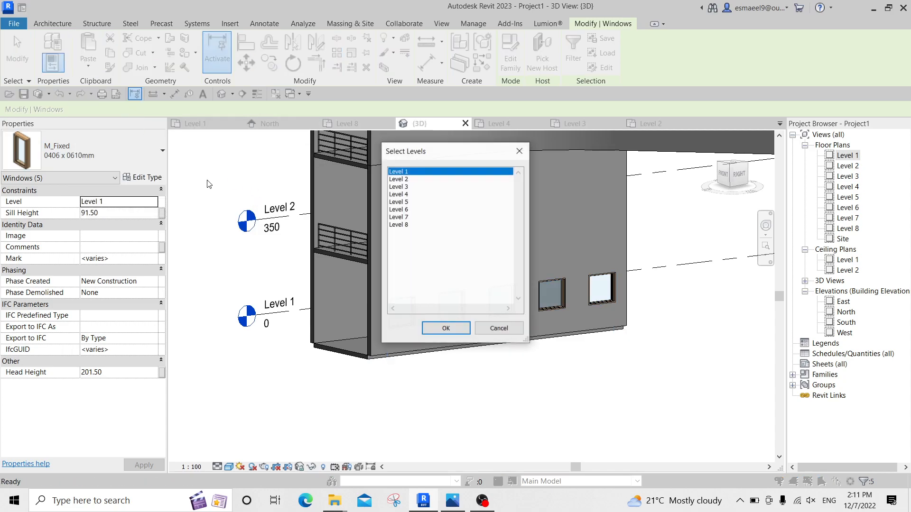
{"action": "left_click", "coordinate": [403, 180]}
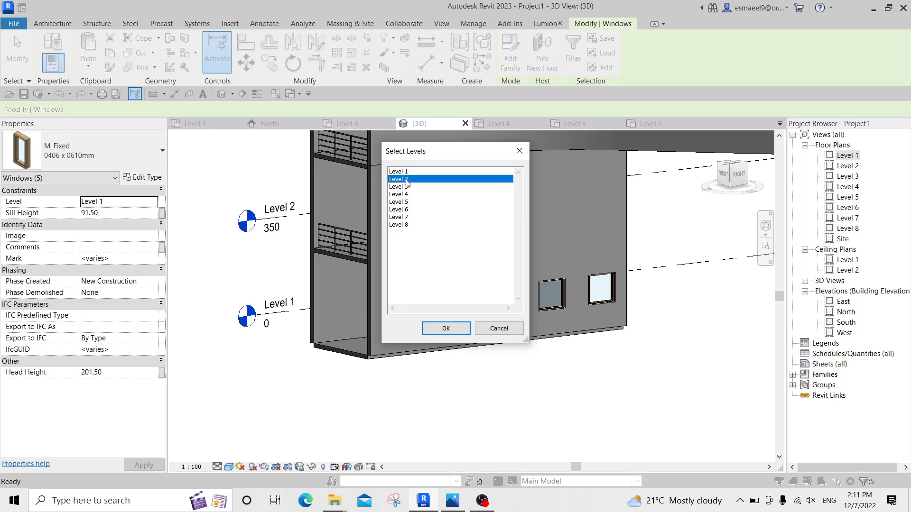
{"action": "left_click", "coordinate": [446, 330]}
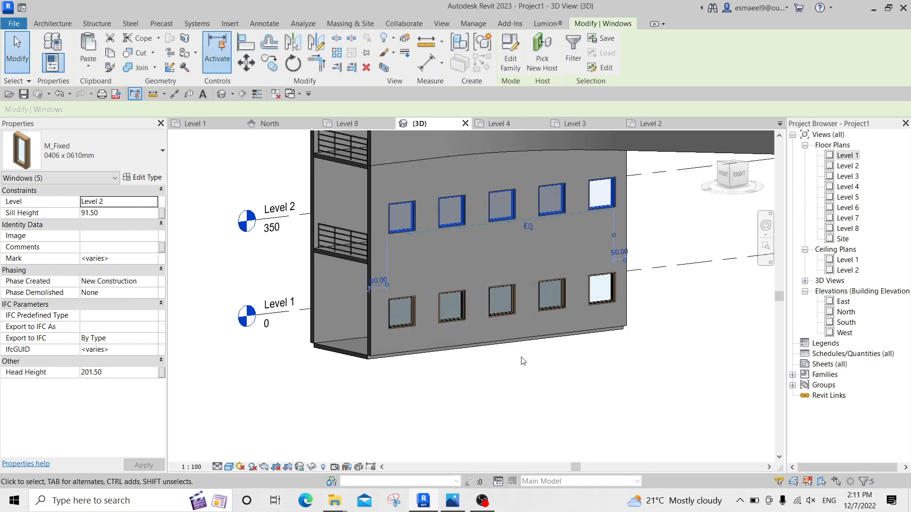
{"action": "scroll", "coordinate": [450, 327], "scroll_direction": "down", "scroll_amount": 2}
{"action": "middle_click_drag", "start_coordinate": [459, 322], "coordinate": [439, 356]}
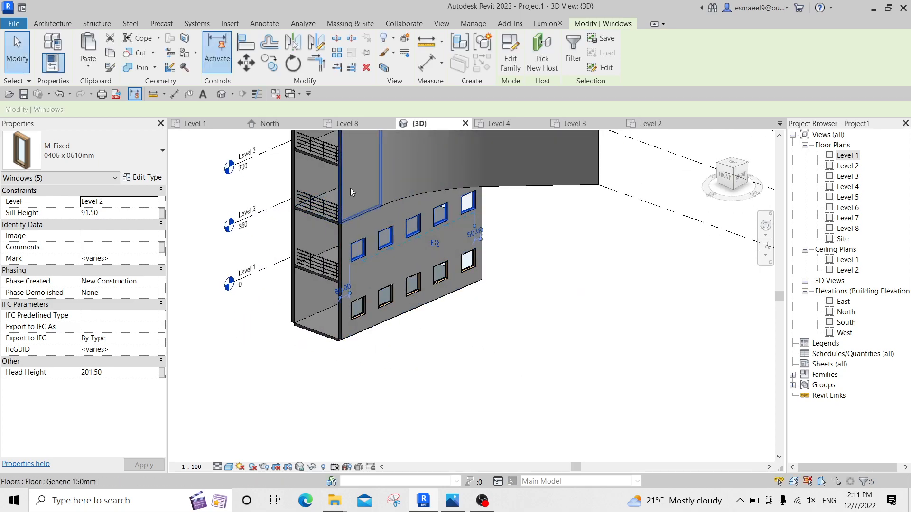
{"action": "middle_click_drag", "start_coordinate": [379, 207], "coordinate": [391, 284], "text": "shift"}
{"action": "left_click", "coordinate": [344, 354]}
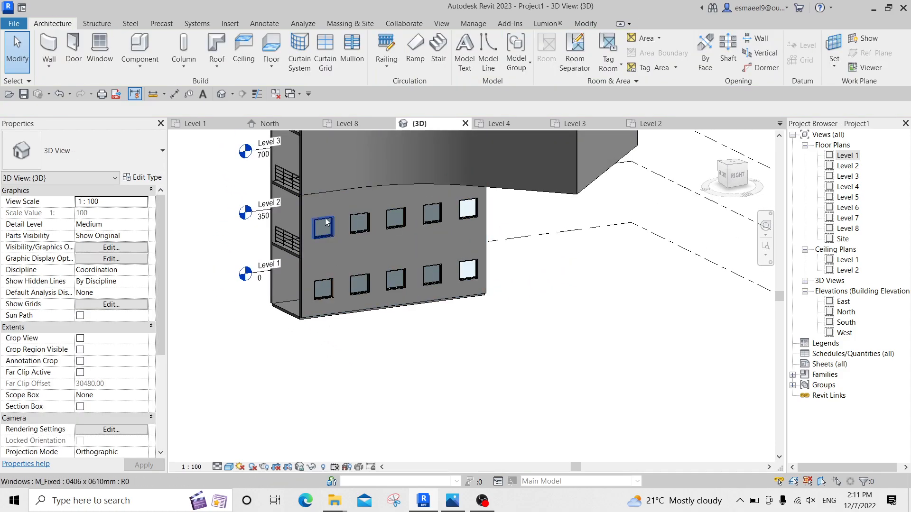
{"action": "left_click", "coordinate": [360, 226]}
{"action": "left_click", "coordinate": [324, 228], "text": "ctrl"}
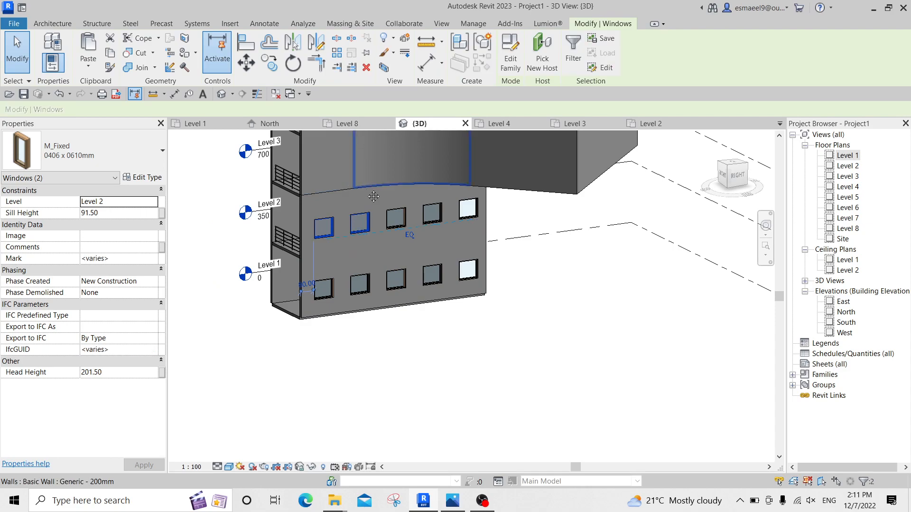
{"action": "middle_click_drag", "start_coordinate": [366, 189], "coordinate": [387, 239]}
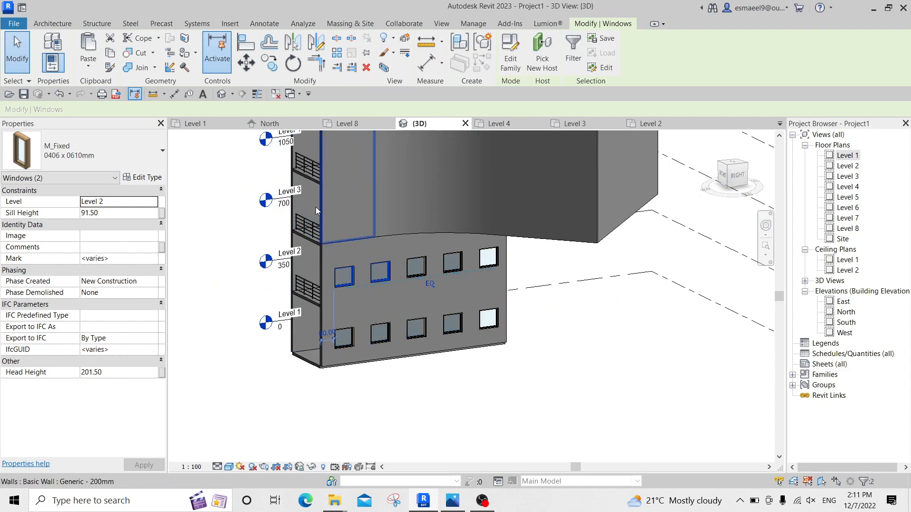
{"action": "left_click", "coordinate": [113, 56]}
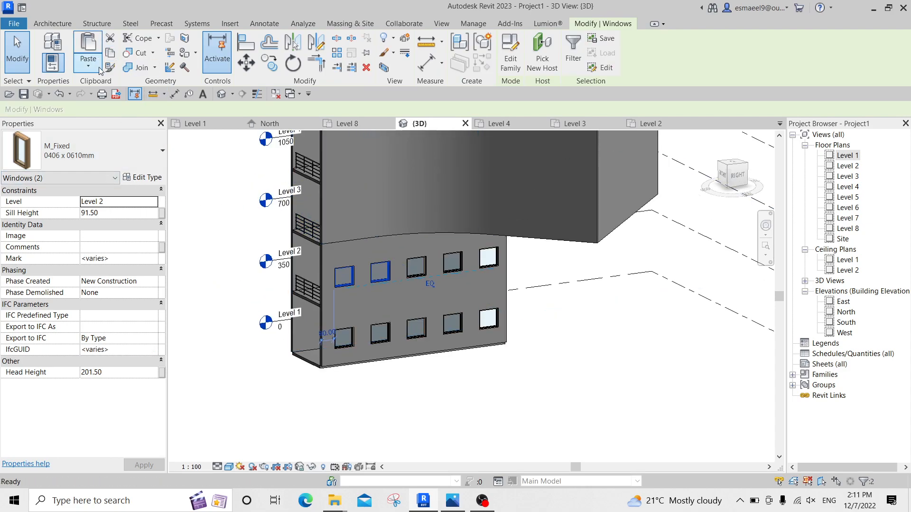
{"action": "middle_click_drag", "start_coordinate": [359, 183], "coordinate": [384, 337]}
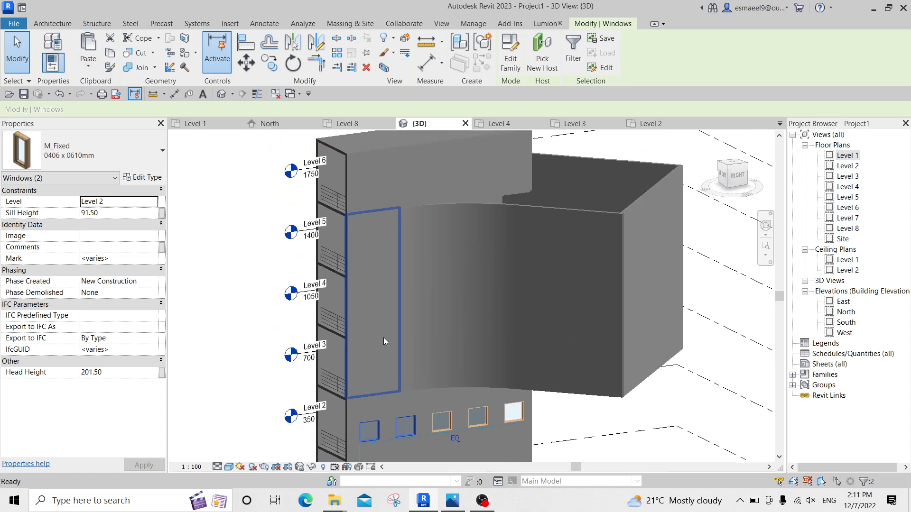
{"action": "left_click", "coordinate": [417, 176]}
{"action": "middle_click_drag", "start_coordinate": [352, 221], "coordinate": [384, 154]}
{"action": "key", "text": "Escape"}
Copy the five Level 2 facade windows and paste them aligned to Level 6.
{"action": "left_click", "coordinate": [392, 371]}
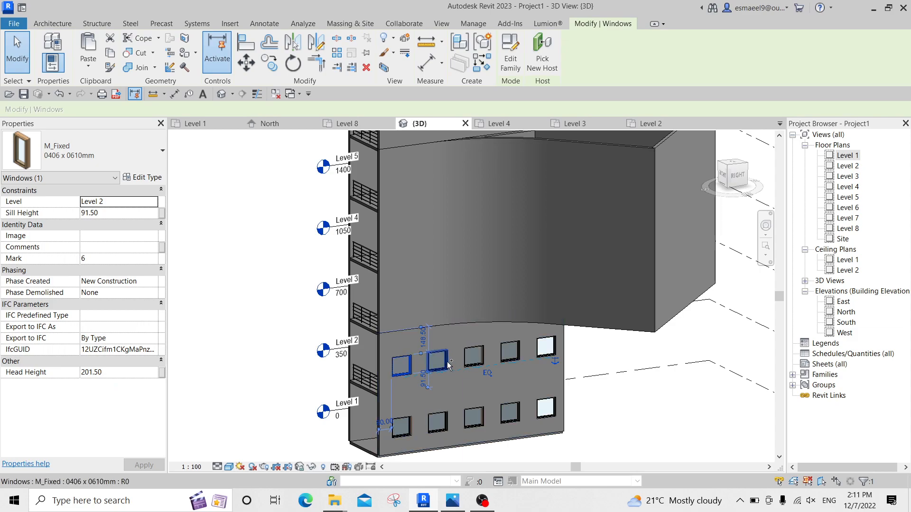
{"action": "left_click", "coordinate": [440, 365], "text": "ctrl"}
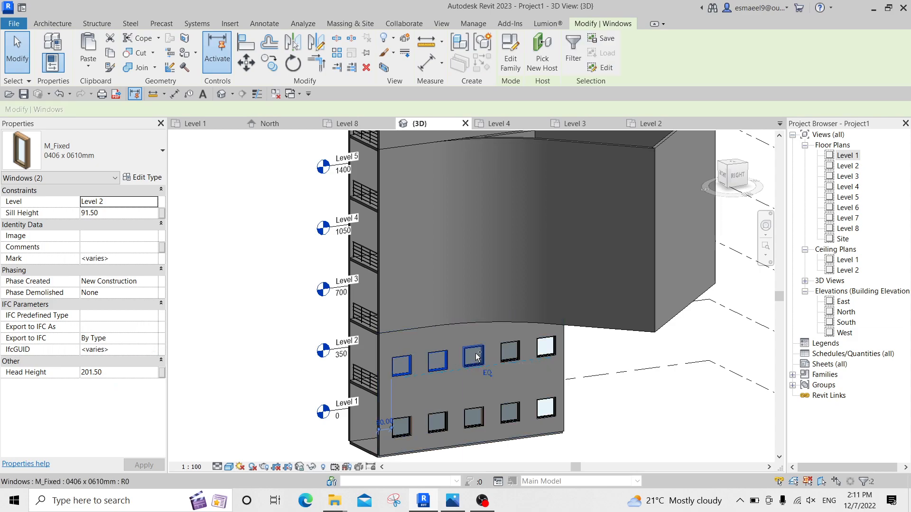
{"action": "left_click", "coordinate": [535, 347], "text": "ctrl"}
{"action": "left_click", "coordinate": [96, 68]}
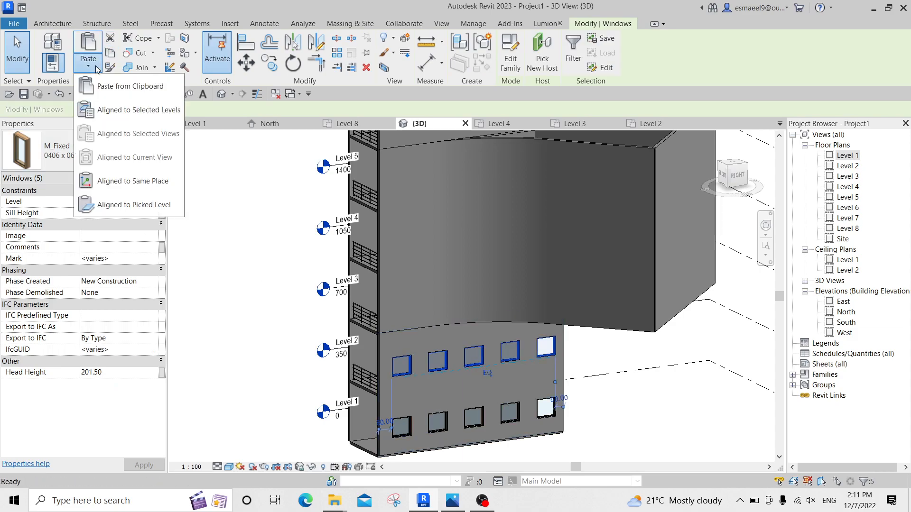
{"action": "left_click", "coordinate": [126, 108]}
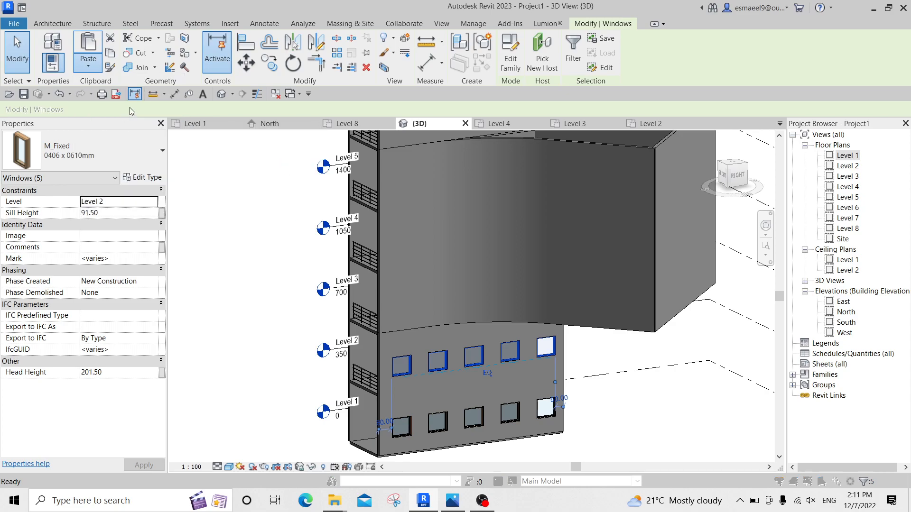
{"action": "left_click", "coordinate": [409, 209]}
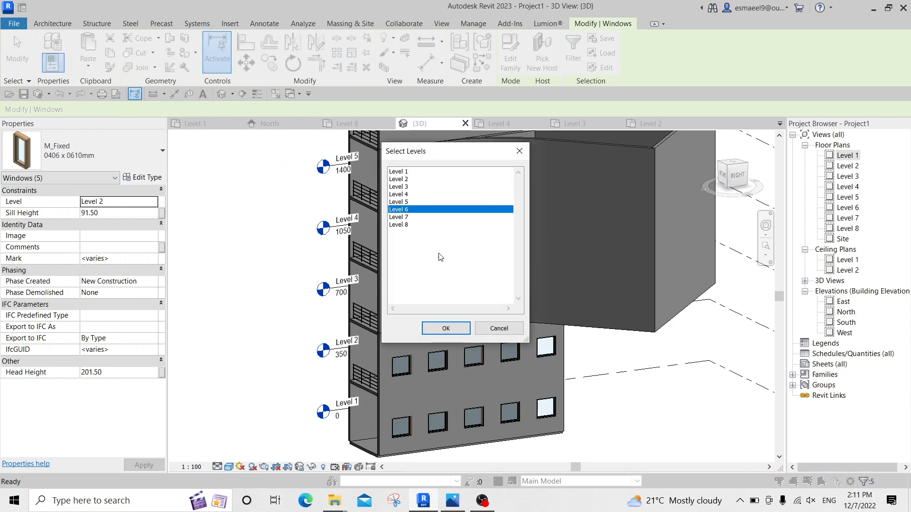
{"action": "left_click", "coordinate": [446, 329]}
Copy the two Level 2 windows nearest the railing end and paste them aligned to Level 3.
{"action": "middle_click_drag", "start_coordinate": [459, 243], "coordinate": [453, 188]}
{"action": "left_click", "coordinate": [396, 348]}
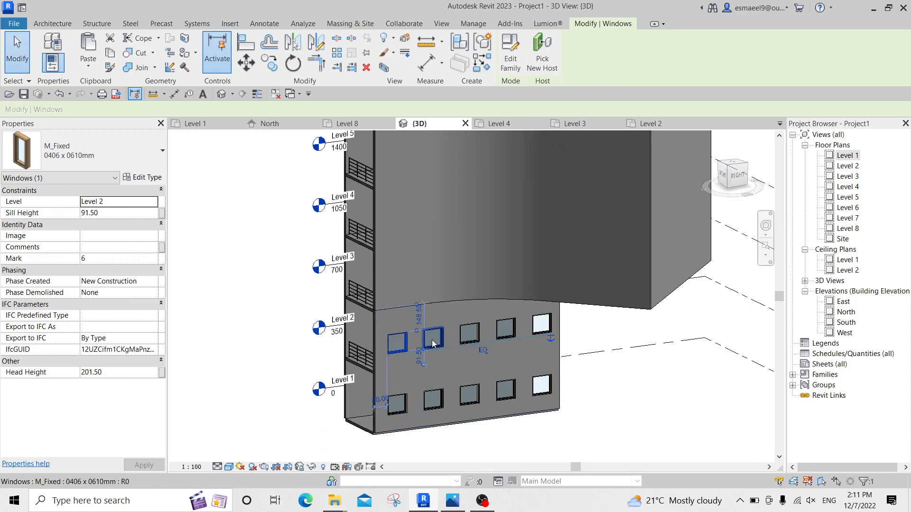
{"action": "left_click", "coordinate": [429, 342], "text": "ctrl"}
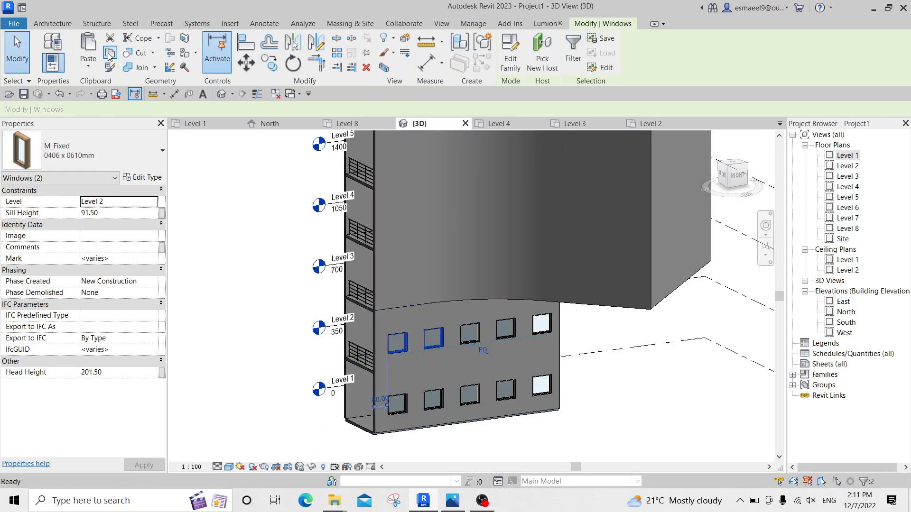
{"action": "left_click", "coordinate": [99, 62]}
{"action": "left_click", "coordinate": [133, 110]}
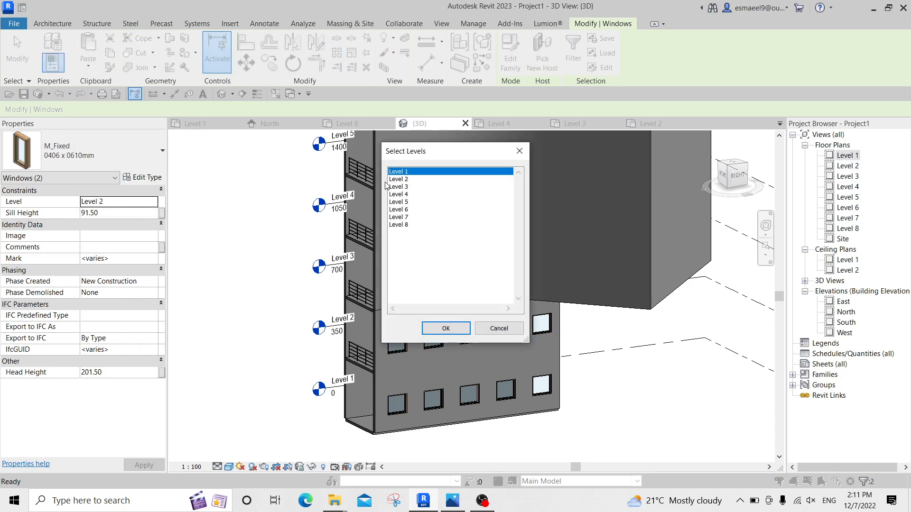
{"action": "left_click", "coordinate": [398, 195]}
{"action": "left_click", "coordinate": [401, 188]}
{"action": "key", "text": "Return"}
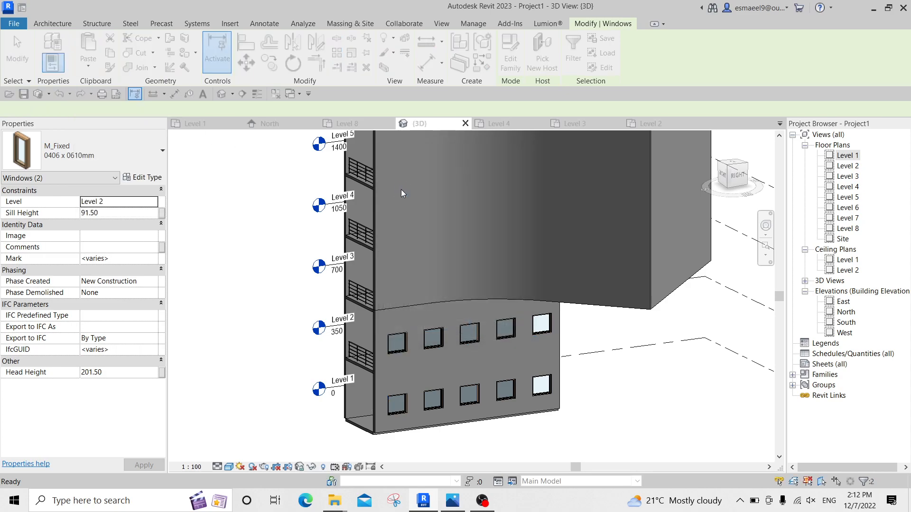
Try to copy the two Level 3 windows to Levels 5 and 6.
{"action": "middle_click_drag", "start_coordinate": [422, 261], "coordinate": [436, 293]}
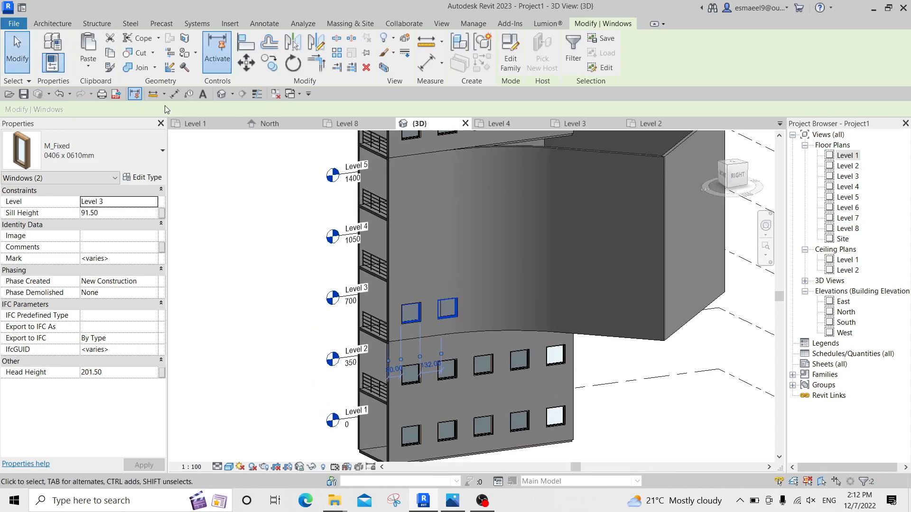
{"action": "left_click", "coordinate": [111, 57]}
{"action": "left_click", "coordinate": [88, 68]}
{"action": "left_click", "coordinate": [133, 110]}
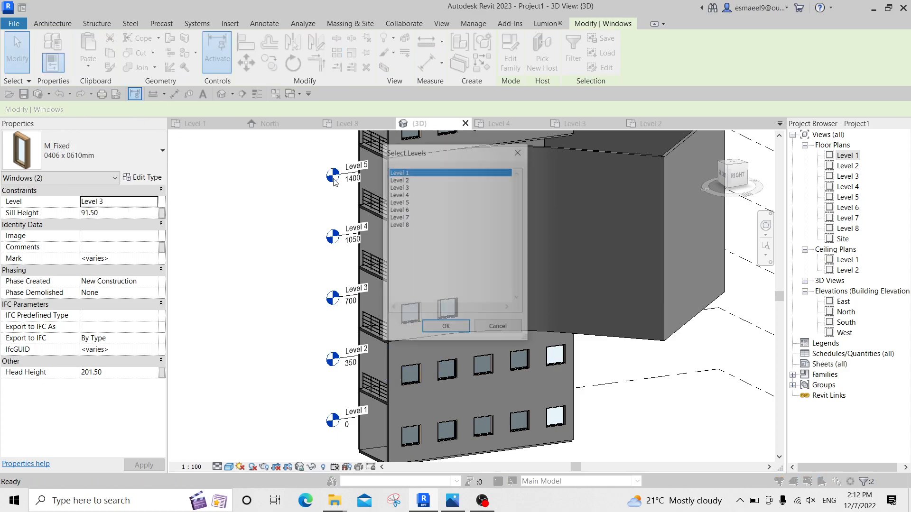
{"action": "left_click", "coordinate": [410, 195]}
{"action": "left_click", "coordinate": [409, 202]}
{"action": "left_click", "coordinate": [409, 210], "text": "shift"}
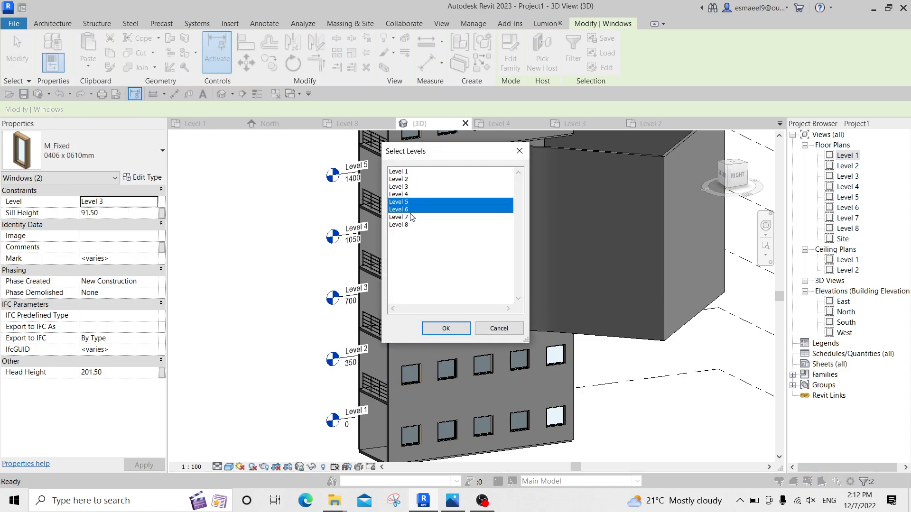
{"action": "left_click", "coordinate": [446, 329]}
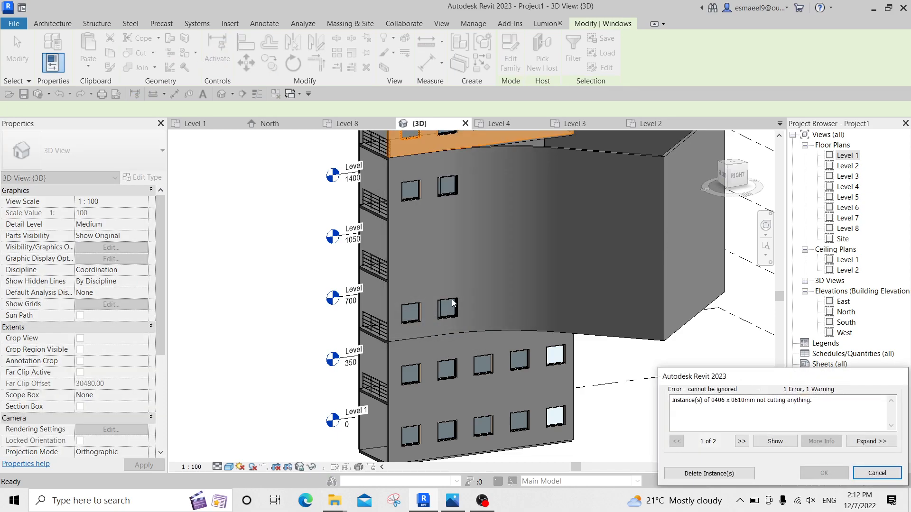
{"action": "left_click", "coordinate": [860, 473]}
Paste the two Level 3 windows aligned to Levels 4 and 5, then clear the selection.
{"action": "left_click", "coordinate": [448, 308]}
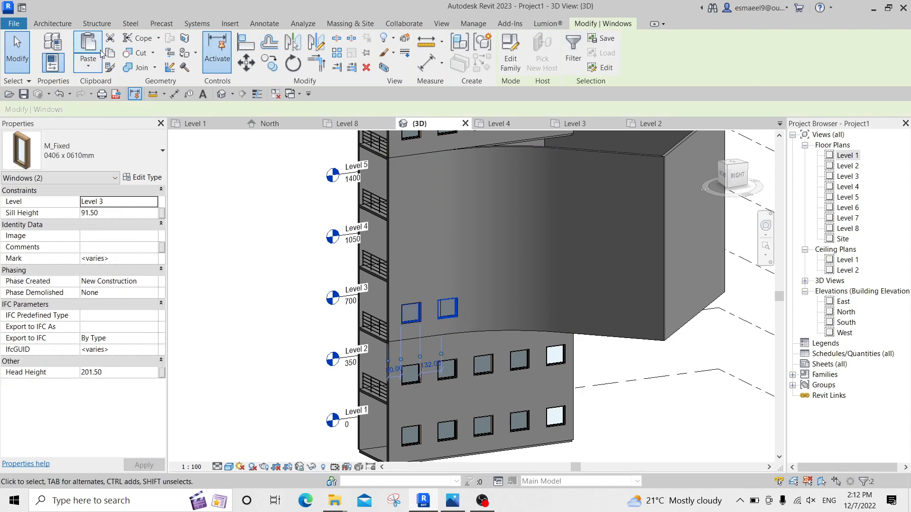
{"action": "left_click", "coordinate": [88, 66]}
{"action": "left_click", "coordinate": [138, 109]}
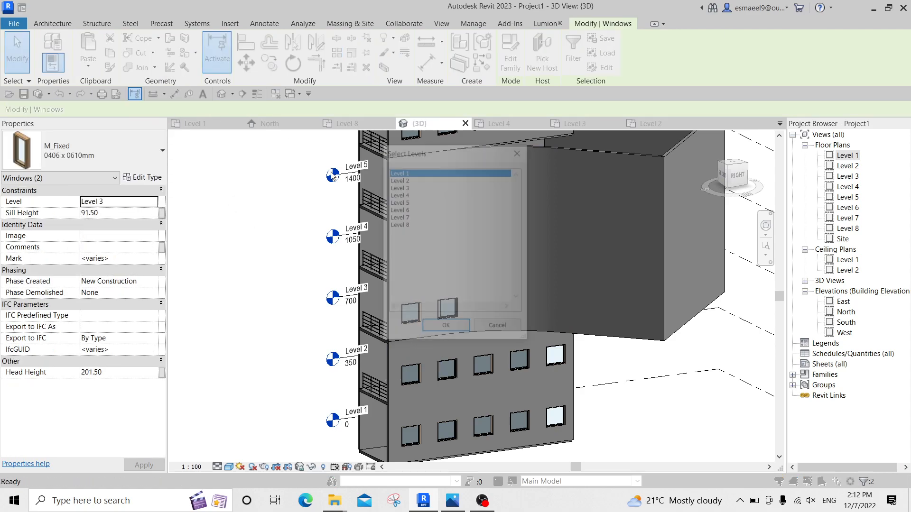
{"action": "left_click", "coordinate": [408, 194]}
{"action": "left_click", "coordinate": [416, 202], "text": "ctrl"}
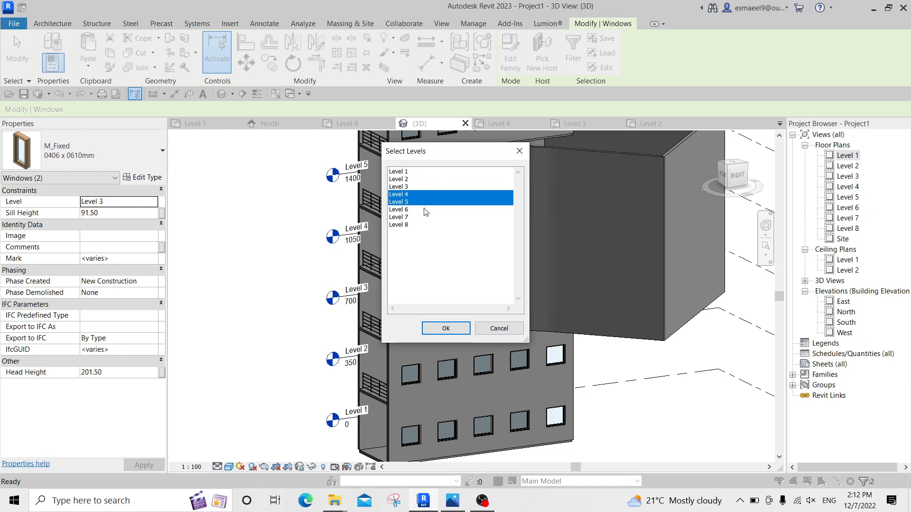
{"action": "left_click", "coordinate": [446, 328]}
{"action": "scroll", "coordinate": [399, 387], "scroll_direction": "down", "scroll_amount": 1}
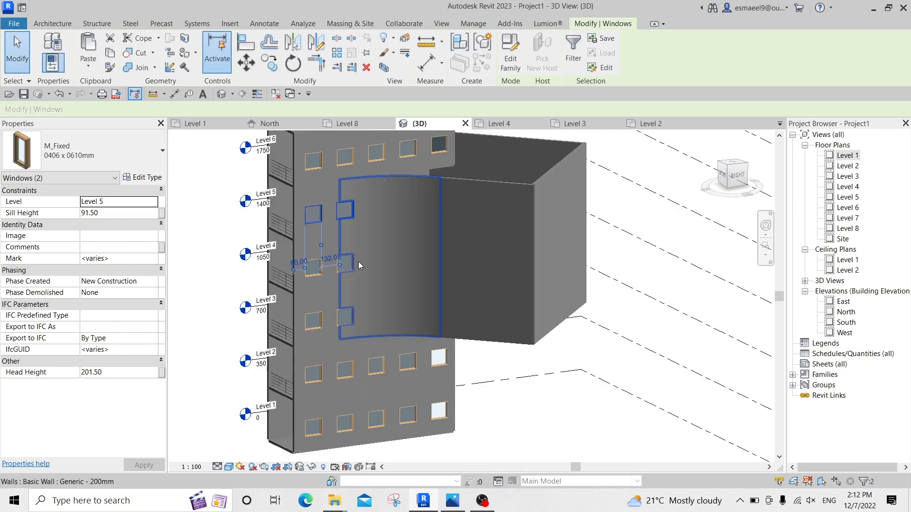
{"action": "key", "text": "Escape"}
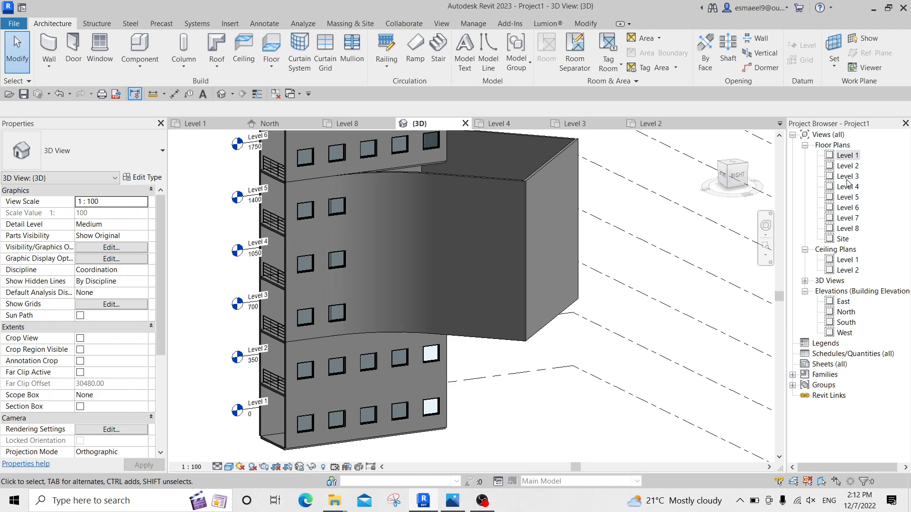
In the Level 3 floor plan, place four M_Fixed 0406 x 0610mm windows, two in the curved wall and two in the adjoining diagonal wall.
{"action": "double_click", "coordinate": [848, 177]}
{"action": "left_click", "coordinate": [429, 352]}
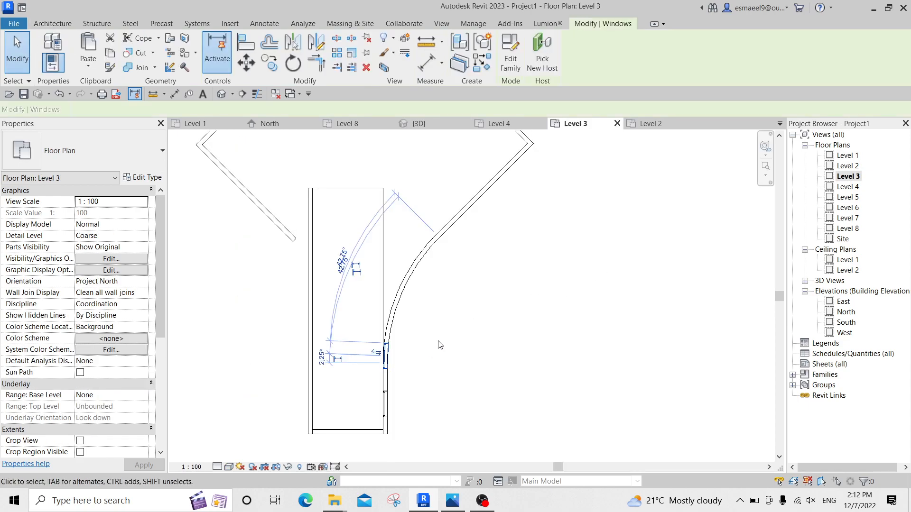
{"action": "key", "text": "w"}
{"action": "key", "text": "n"}
{"action": "scroll", "coordinate": [413, 334], "scroll_direction": "up", "scroll_amount": 1}
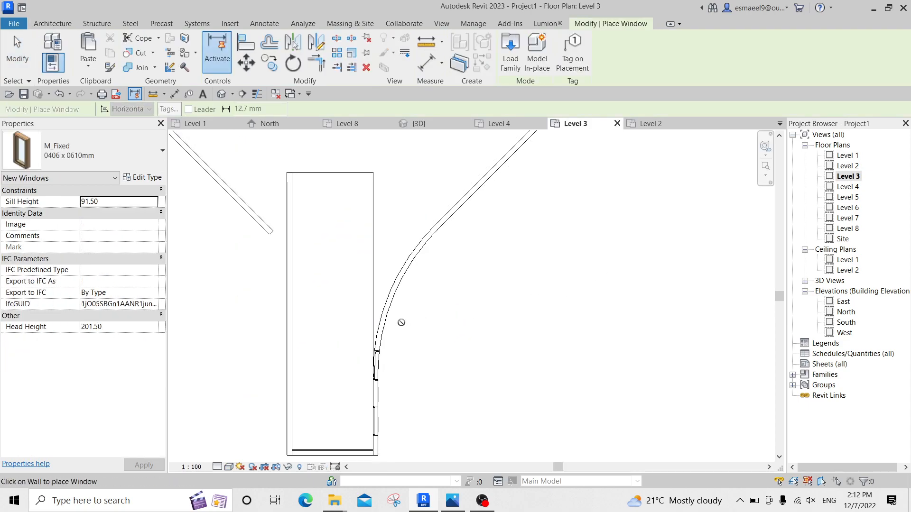
{"action": "left_click", "coordinate": [404, 297]}
{"action": "left_click", "coordinate": [430, 234]}
{"action": "middle_click_drag", "start_coordinate": [506, 227], "coordinate": [455, 288]}
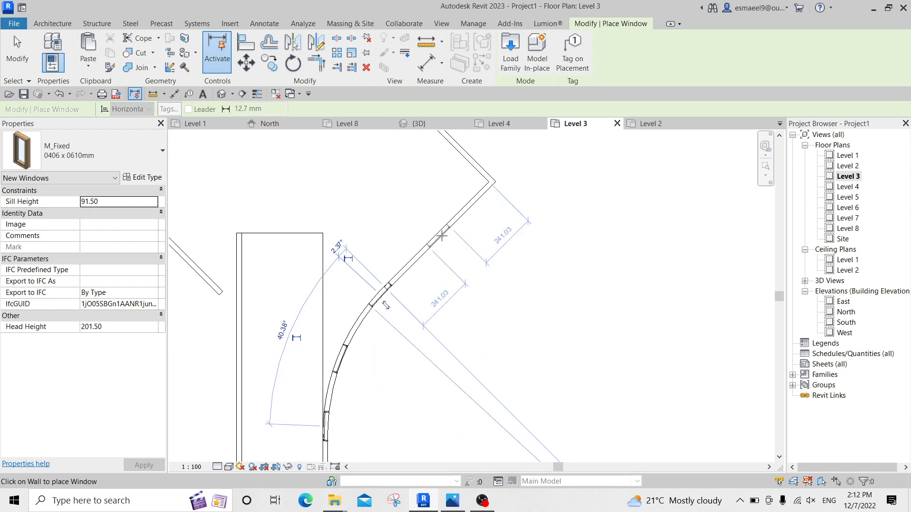
{"action": "left_click", "coordinate": [431, 242]}
{"action": "key", "text": "Escape"}
{"action": "key", "text": "Escape"}
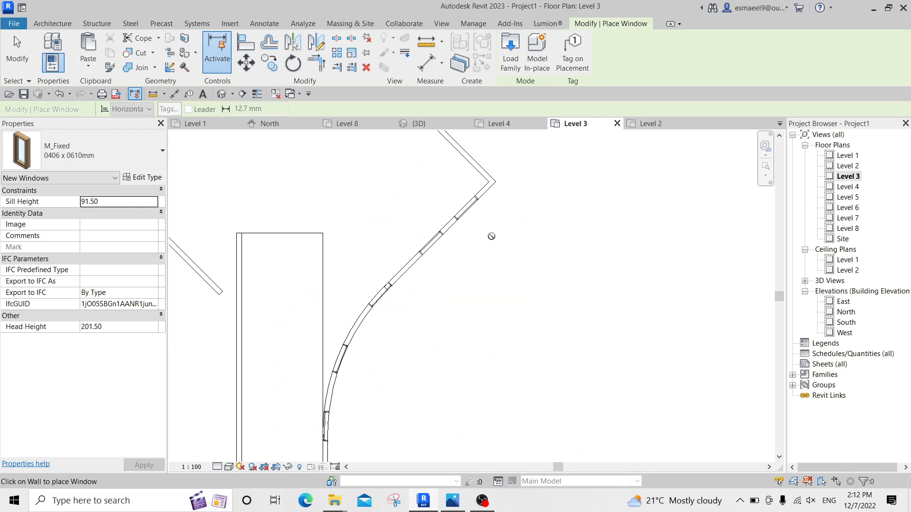
In the 3D view, set the Level 3 diagonal wall's first window 150 from the end of the curved wall.
{"action": "key", "text": "ctrl+Tab"}
{"action": "scroll", "coordinate": [525, 249], "scroll_direction": "up", "scroll_amount": 2}
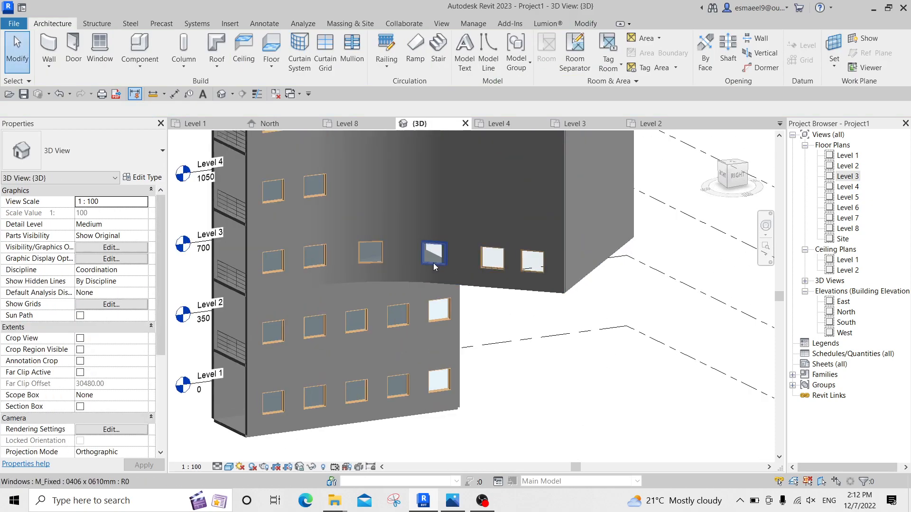
{"action": "left_click", "coordinate": [494, 256]}
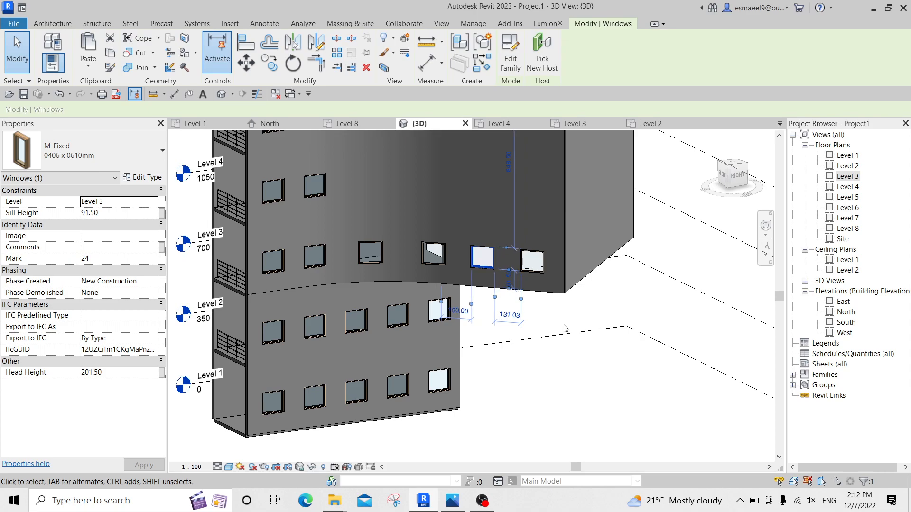
{"action": "scroll", "coordinate": [494, 256], "scroll_direction": "up", "scroll_amount": 1}
Copy the four Level 3 windows in the curved wall and the adjoining diagonal wall to the clipboard.
{"action": "left_click", "coordinate": [541, 266]}
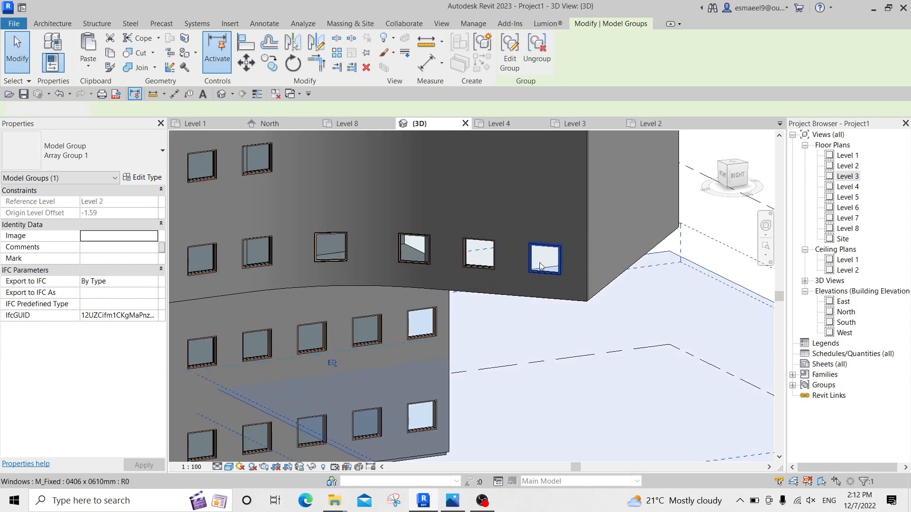
{"action": "key", "text": "Tab"}
{"action": "left_click", "coordinate": [541, 266]}
{"action": "left_click", "coordinate": [480, 257], "text": "ctrl"}
{"action": "scroll", "coordinate": [479, 259], "scroll_direction": "down", "scroll_amount": 1}
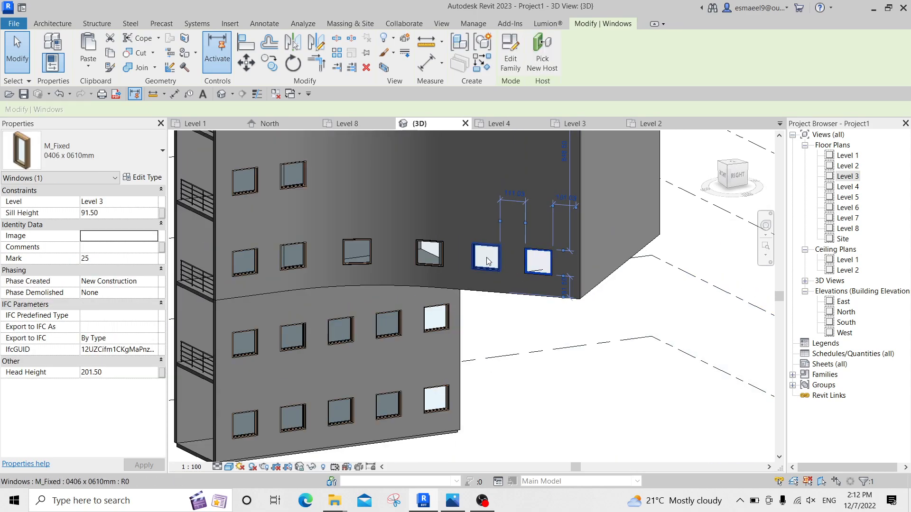
{"action": "left_click", "coordinate": [429, 254], "text": "ctrl"}
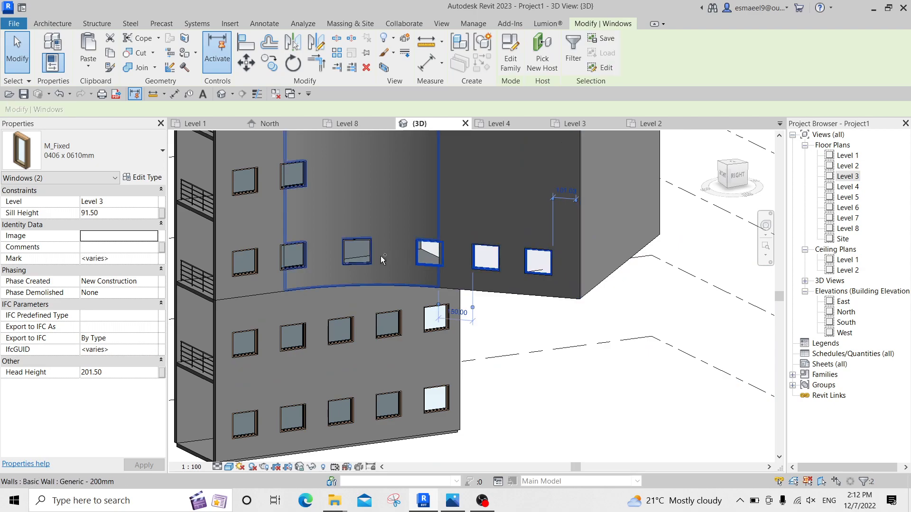
{"action": "left_click", "coordinate": [358, 248], "text": "ctrl"}
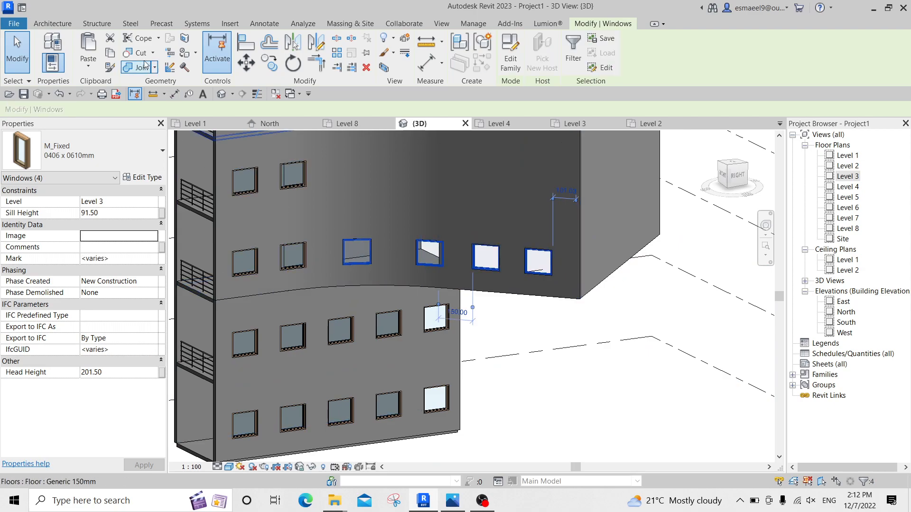
{"action": "left_click", "coordinate": [109, 53]}
Paste the four copied windows aligned to Levels 4 and 5, then clear the selection.
{"action": "left_click", "coordinate": [89, 67]}
{"action": "left_click", "coordinate": [128, 107]}
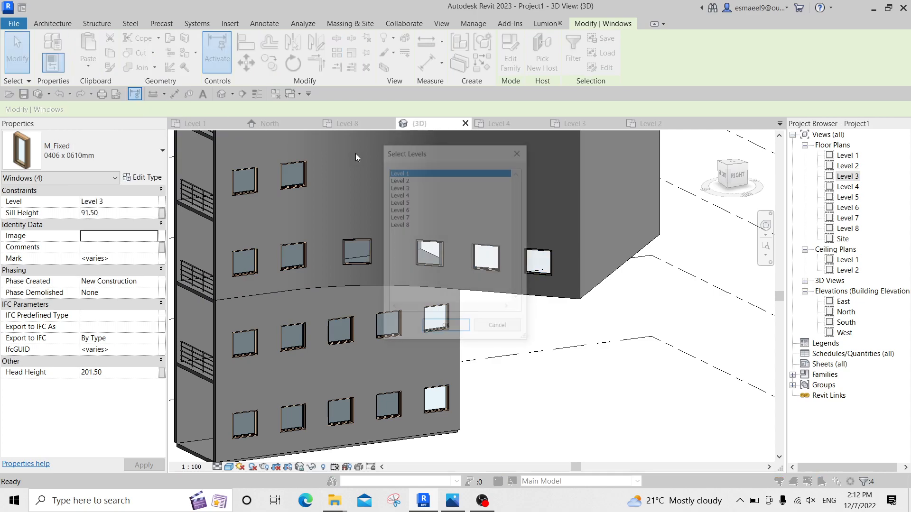
{"action": "left_click", "coordinate": [406, 194]}
{"action": "left_click", "coordinate": [408, 203], "text": "ctrl"}
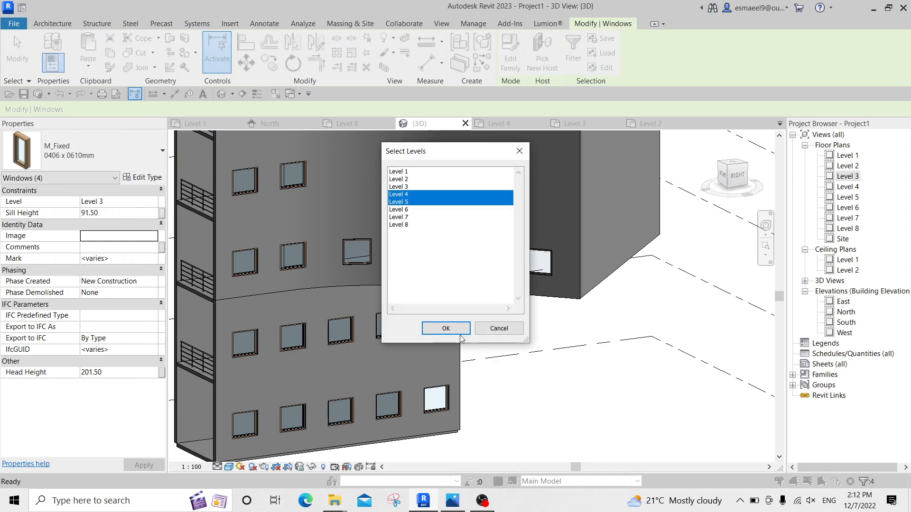
{"action": "left_click", "coordinate": [446, 328]}
{"action": "scroll", "coordinate": [543, 315], "scroll_direction": "down", "scroll_amount": 2}
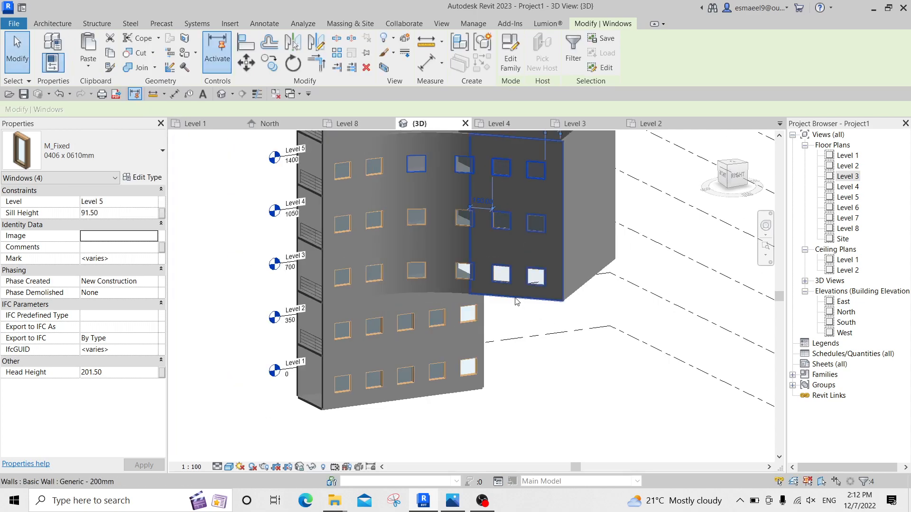
{"action": "middle_click_drag", "start_coordinate": [543, 315], "coordinate": [459, 312]}
{"action": "left_click", "coordinate": [488, 349]}
{"action": "middle_click_drag", "start_coordinate": [487, 349], "coordinate": [448, 371], "text": "shift"}
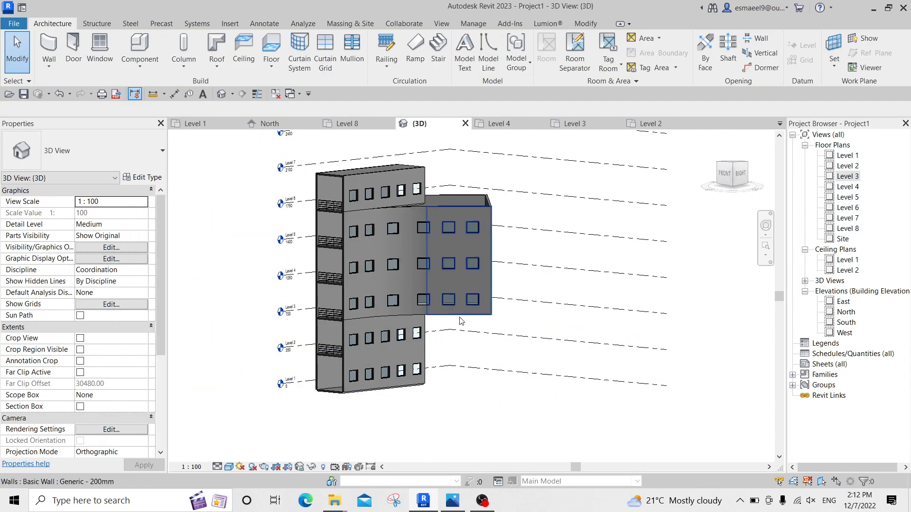
Select all M_Fixed 0406 x 0610mm window instances visible in the 3D view and hide these elements in the view.
{"action": "scroll", "coordinate": [448, 231], "scroll_direction": "up", "scroll_amount": 5}
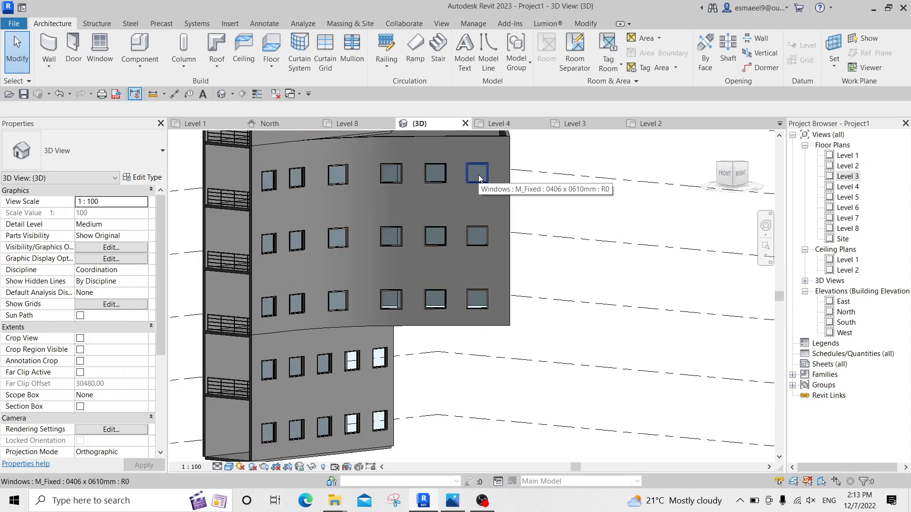
{"action": "left_click", "coordinate": [478, 175]}
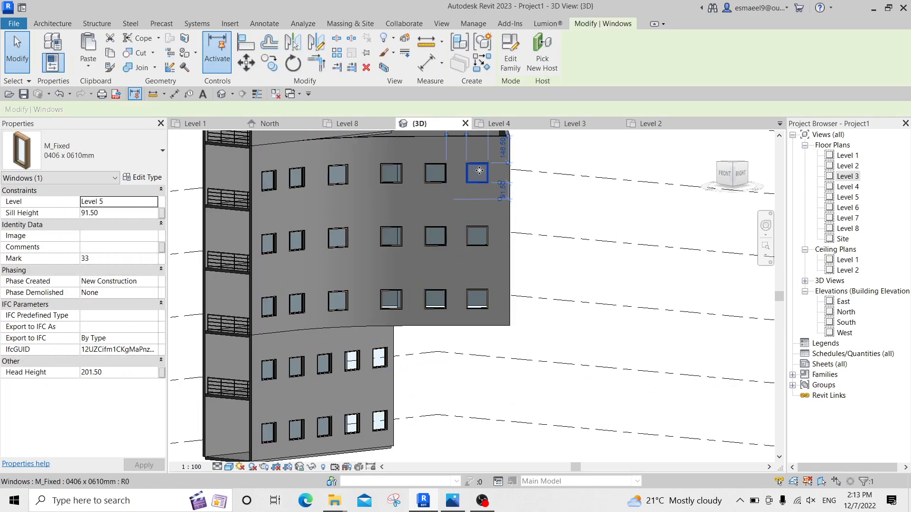
{"action": "right_click", "coordinate": [480, 176]}
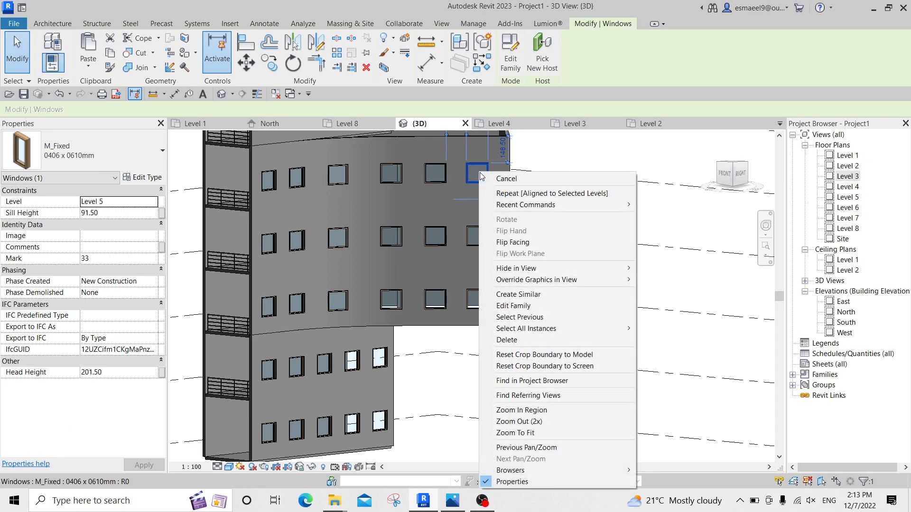
{"action": "mouse_move", "coordinate": [545, 327]}
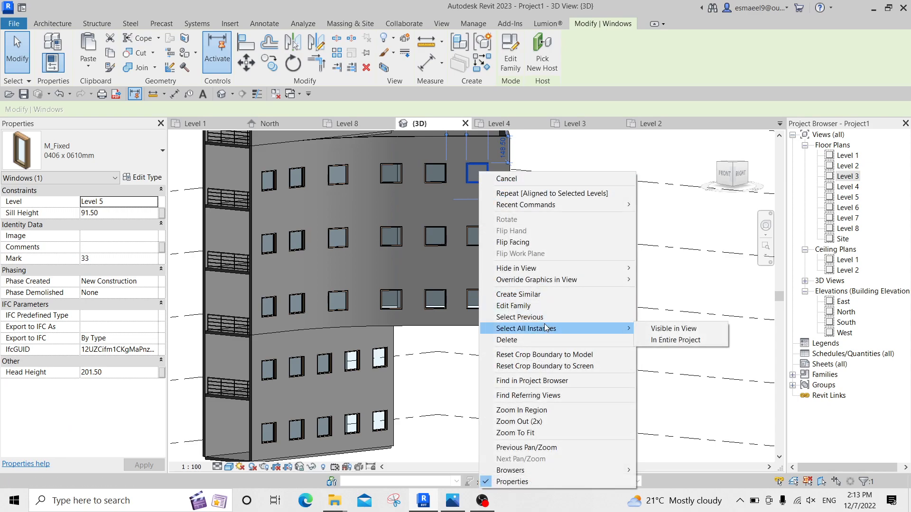
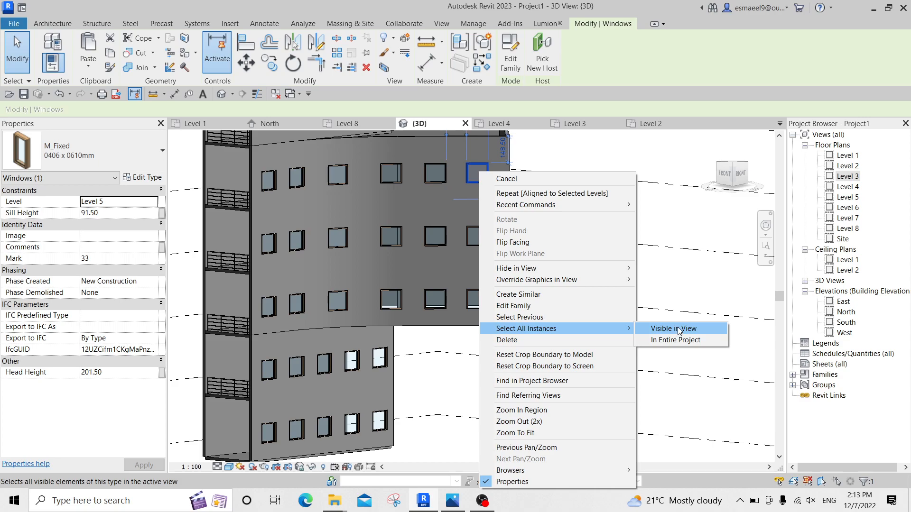
{"action": "left_click", "coordinate": [677, 331]}
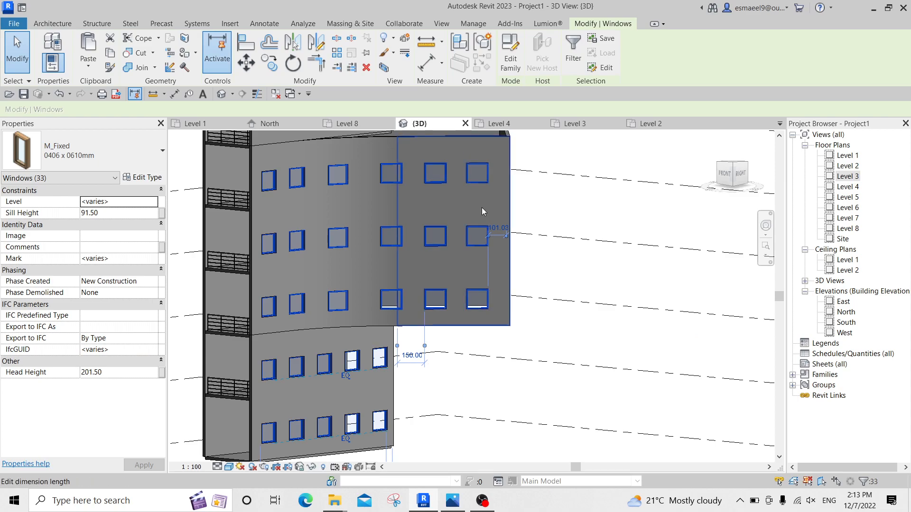
{"action": "scroll", "coordinate": [352, 143], "scroll_direction": "down", "scroll_amount": 2}
{"action": "scroll", "coordinate": [439, 223], "scroll_direction": "up", "scroll_amount": 3}
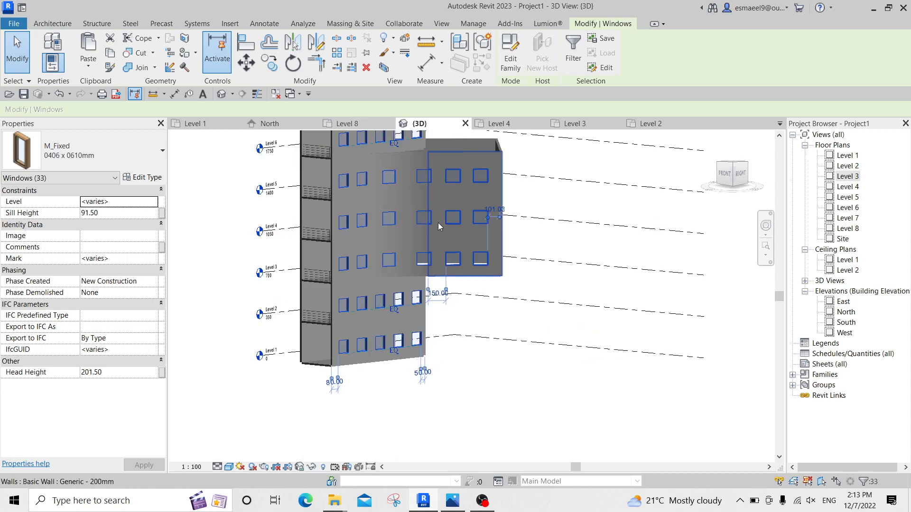
{"action": "scroll", "coordinate": [443, 223], "scroll_direction": "up", "scroll_amount": 2}
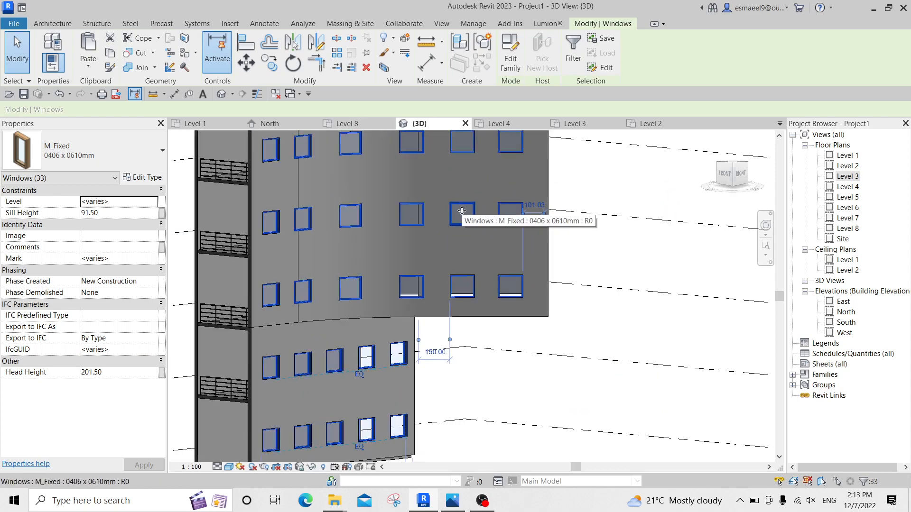
{"action": "right_click", "coordinate": [462, 210]}
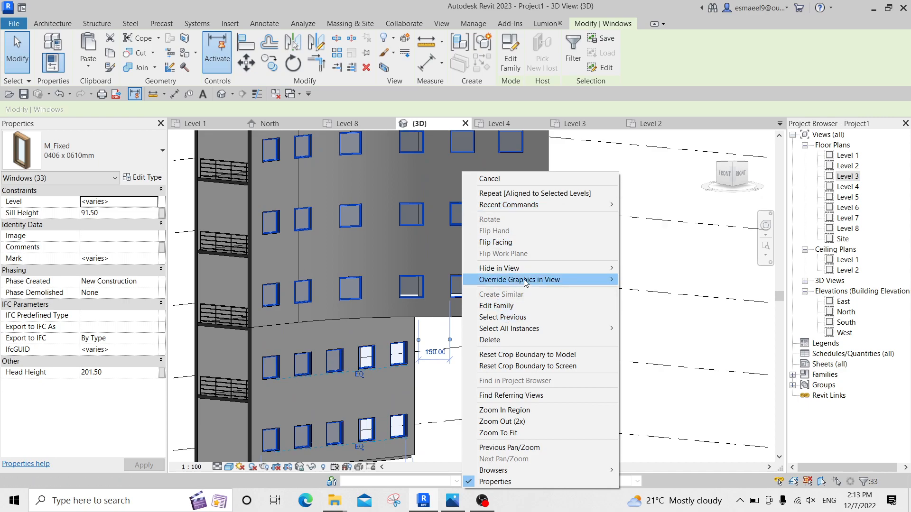
{"action": "mouse_move", "coordinate": [521, 269]}
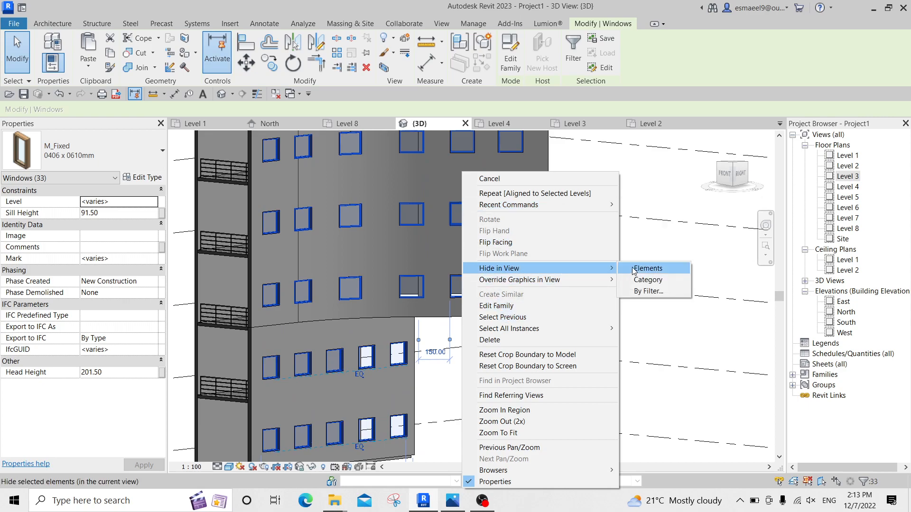
{"action": "left_click", "coordinate": [648, 269]}
{"action": "scroll", "coordinate": [549, 216], "scroll_direction": "down", "scroll_amount": 4}
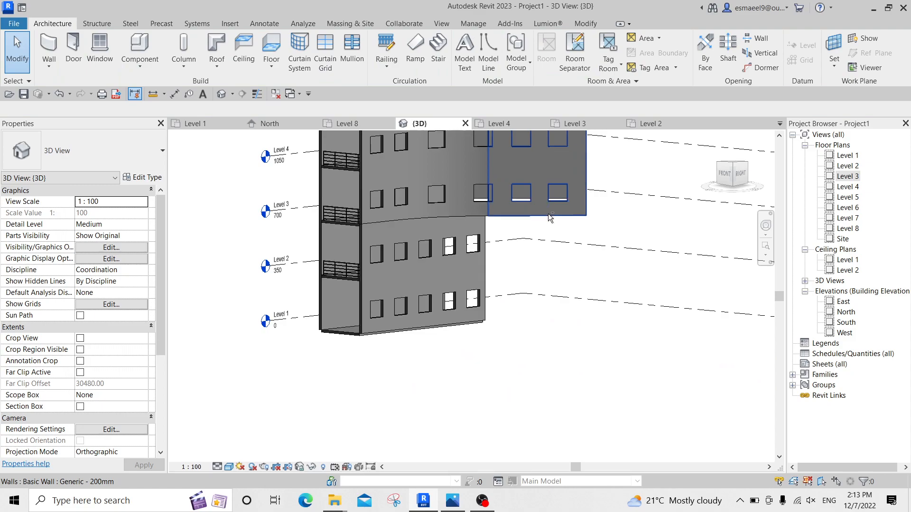
{"action": "middle_click_drag", "start_coordinate": [545, 292], "coordinate": [458, 442], "text": "shift"}
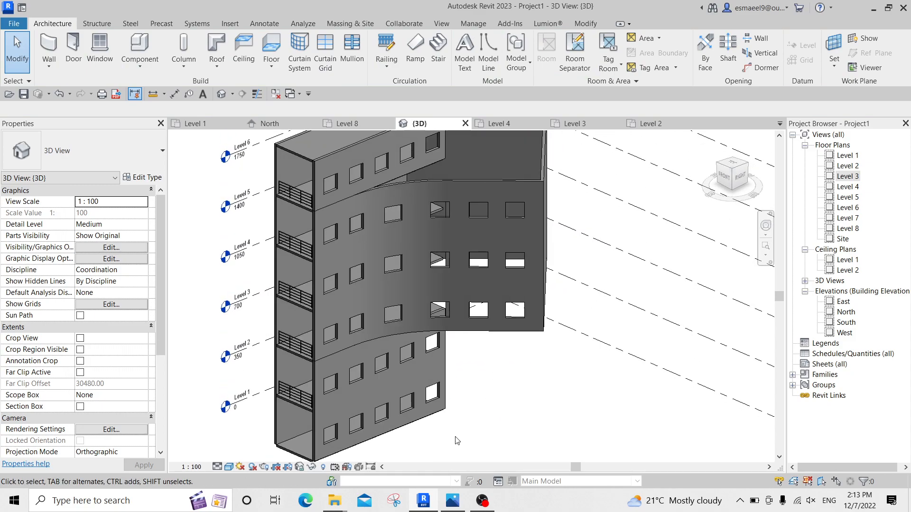
Compare the 3D model with the reference image, examining the window rows and the open terrace behind the curved facade.
{"action": "left_click", "coordinate": [452, 501]}
{"action": "scroll", "coordinate": [500, 262], "scroll_direction": "down", "scroll_amount": 4}
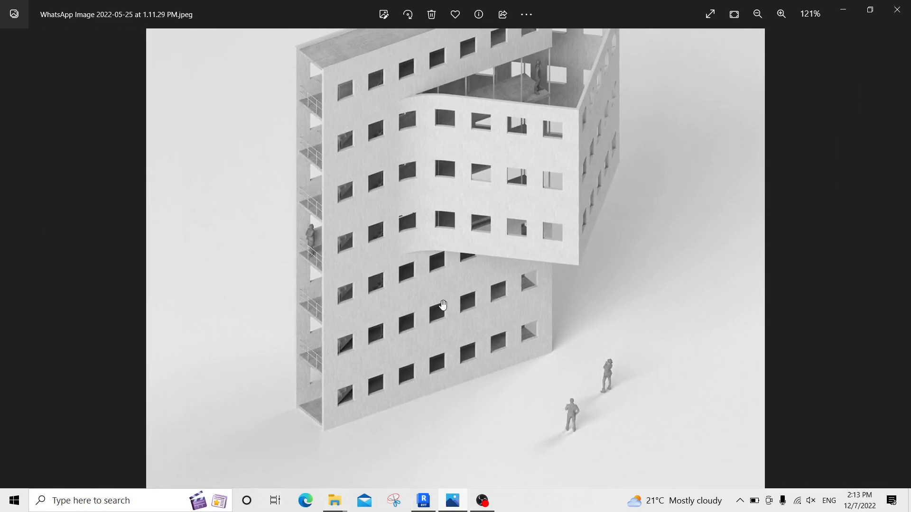
{"action": "scroll", "coordinate": [445, 304], "scroll_direction": "up", "scroll_amount": 3}
{"action": "scroll", "coordinate": [443, 331], "scroll_direction": "up", "scroll_amount": 5}
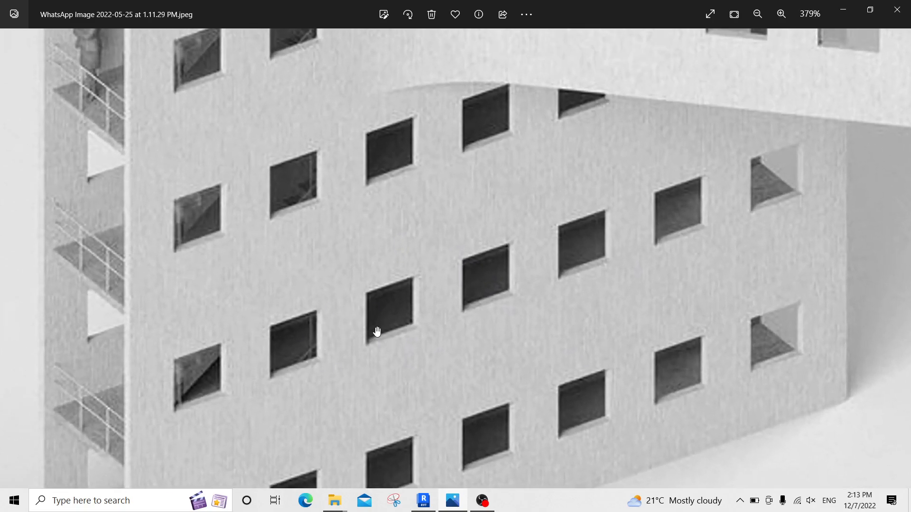
{"action": "scroll", "coordinate": [376, 331], "scroll_direction": "down", "scroll_amount": 5}
{"action": "left_click", "coordinate": [423, 501]}
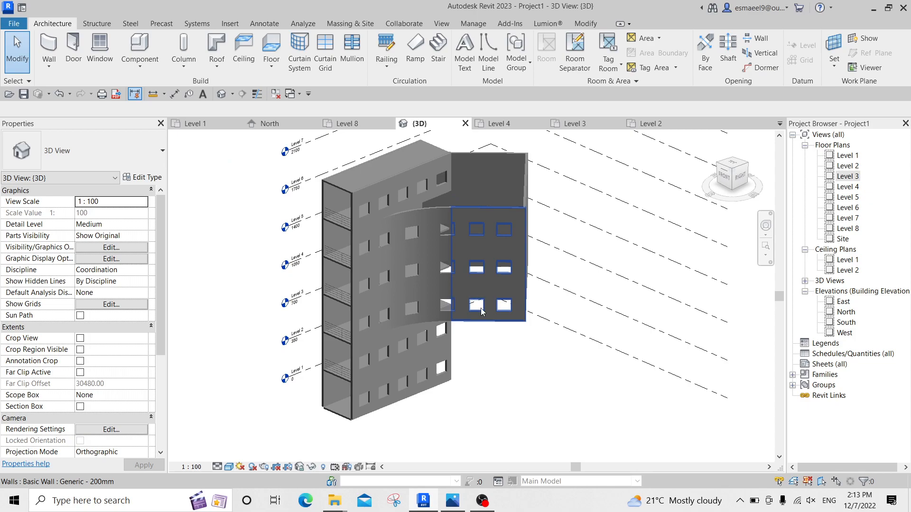
{"action": "left_click", "coordinate": [422, 499]}
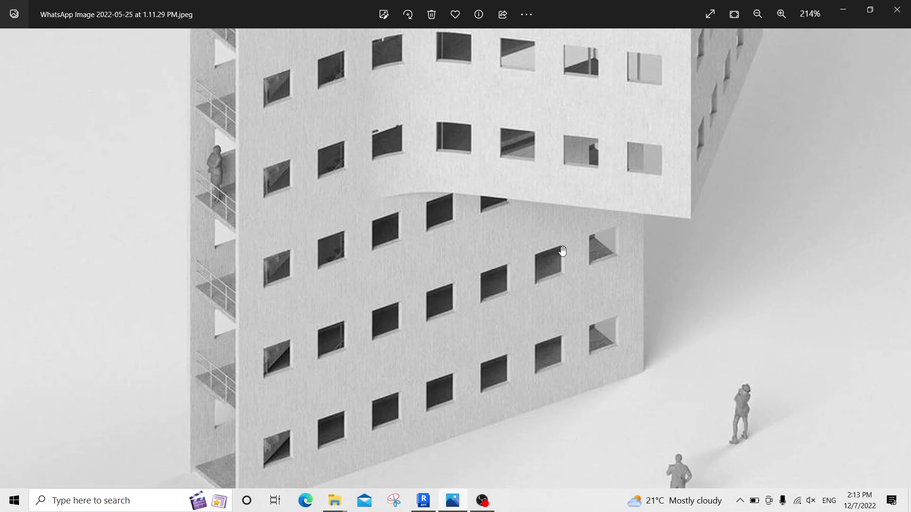
{"action": "scroll", "coordinate": [611, 197], "scroll_direction": "down", "scroll_amount": 5}
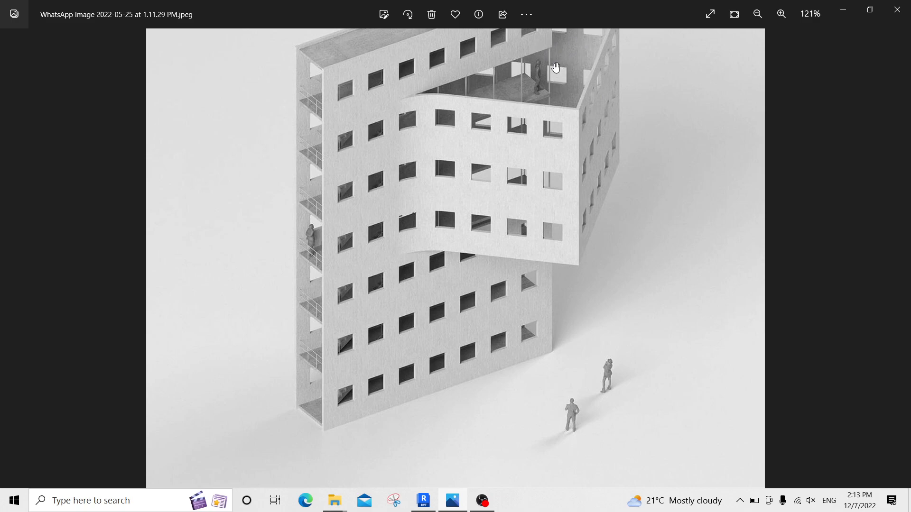
{"action": "scroll", "coordinate": [556, 67], "scroll_direction": "up", "scroll_amount": 5}
{"action": "scroll", "coordinate": [594, 75], "scroll_direction": "up", "scroll_amount": 1}
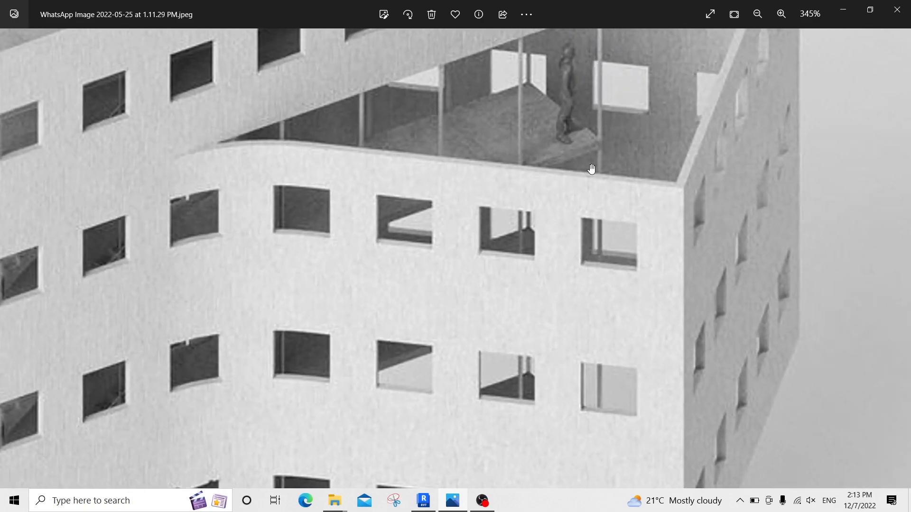
{"action": "left_click", "coordinate": [425, 502]}
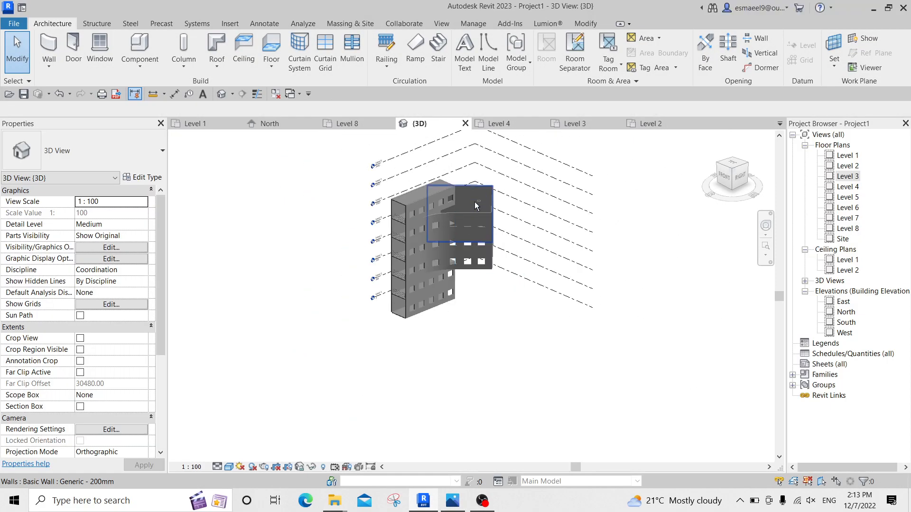
{"action": "middle_click_drag", "start_coordinate": [472, 236], "coordinate": [471, 213], "text": "shift"}
{"action": "scroll", "coordinate": [471, 213], "scroll_direction": "up", "scroll_amount": 3}
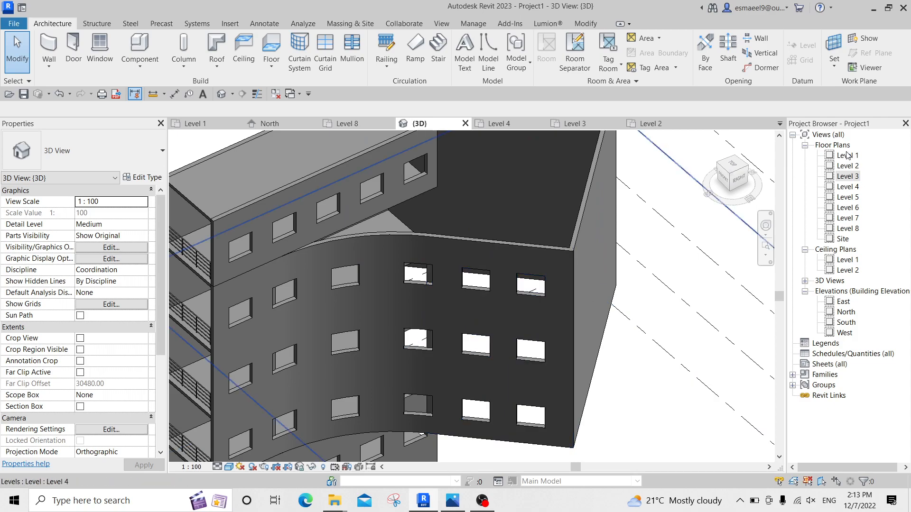
Open the Level 1 floor plan and check the slender terrace columns in the reference image.
{"action": "double_click", "coordinate": [847, 156]}
{"action": "scroll", "coordinate": [459, 218], "scroll_direction": "up", "scroll_amount": 3}
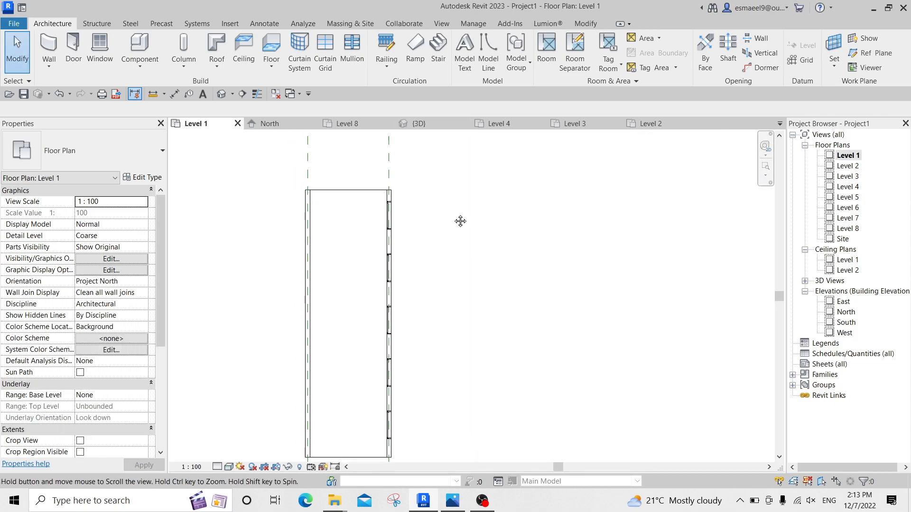
{"action": "left_click", "coordinate": [457, 507]}
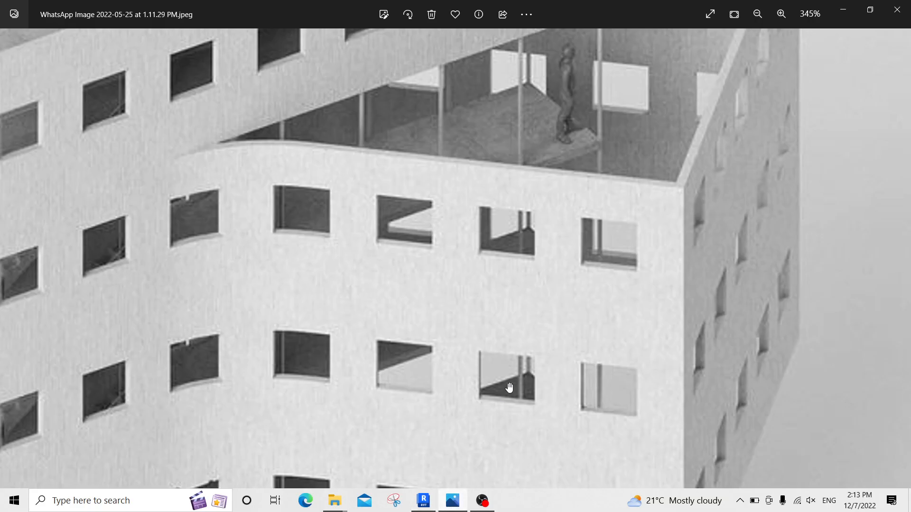
{"action": "scroll", "coordinate": [610, 114], "scroll_direction": "down", "scroll_amount": 1}
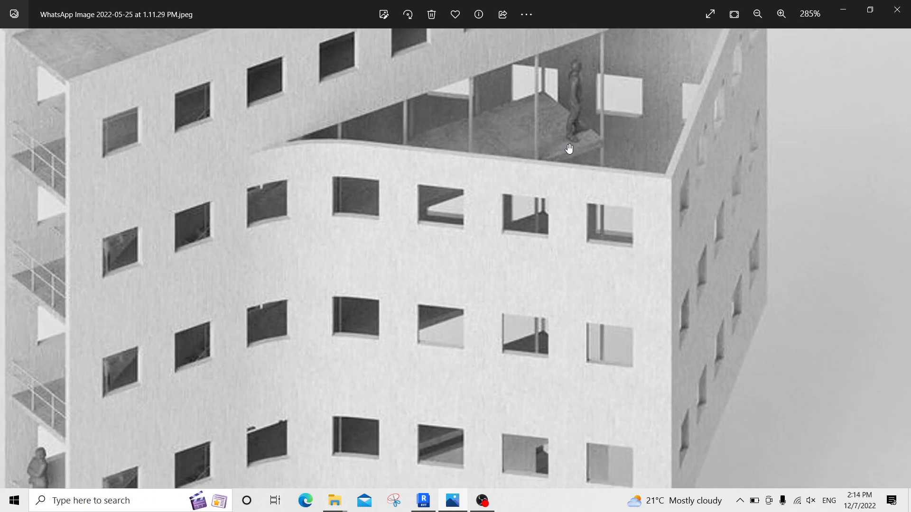
{"action": "left_click", "coordinate": [431, 498]}
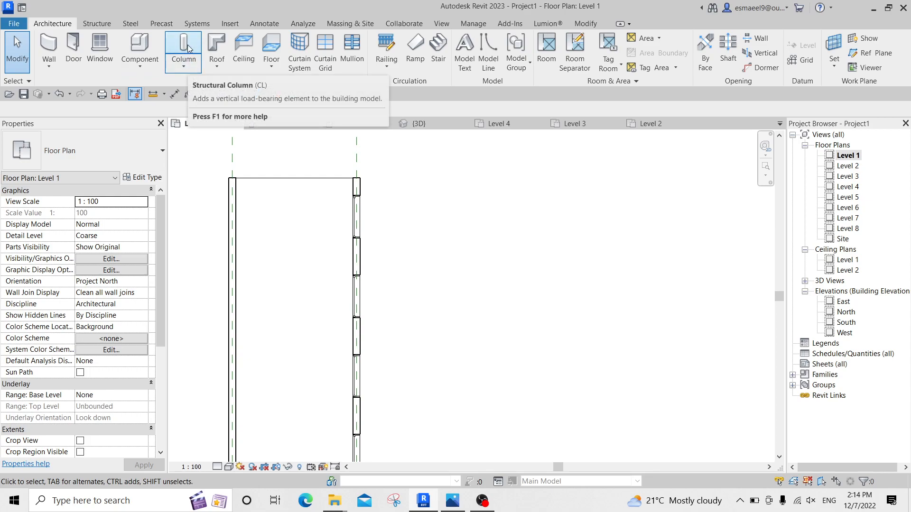
Load the Concrete-Round-Column family from the Structural Columns category of the Autodesk family library.
{"action": "left_click", "coordinate": [184, 66]}
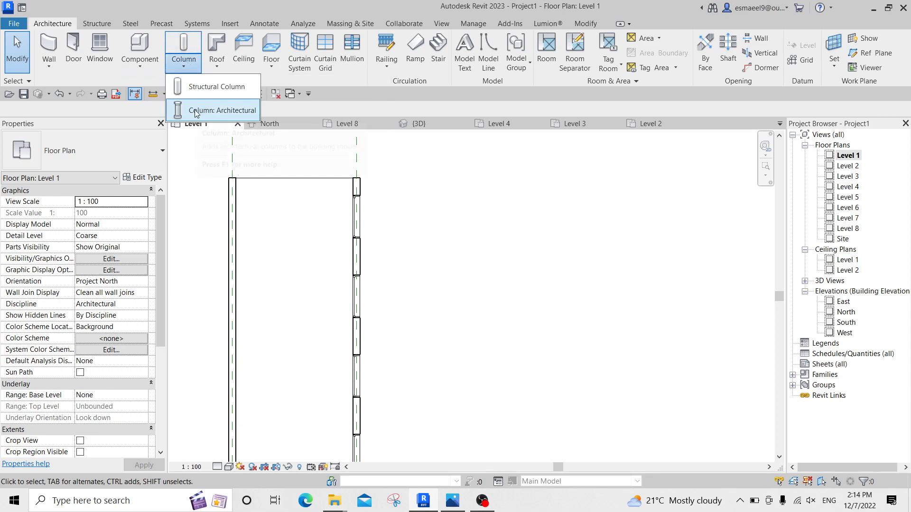
{"action": "left_click", "coordinate": [212, 86]}
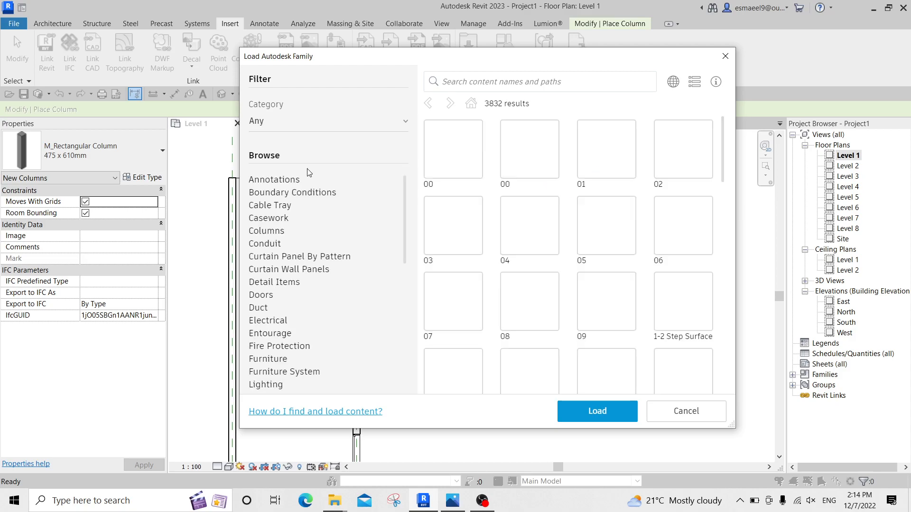
{"action": "scroll", "coordinate": [317, 255], "scroll_direction": "down", "scroll_amount": 2}
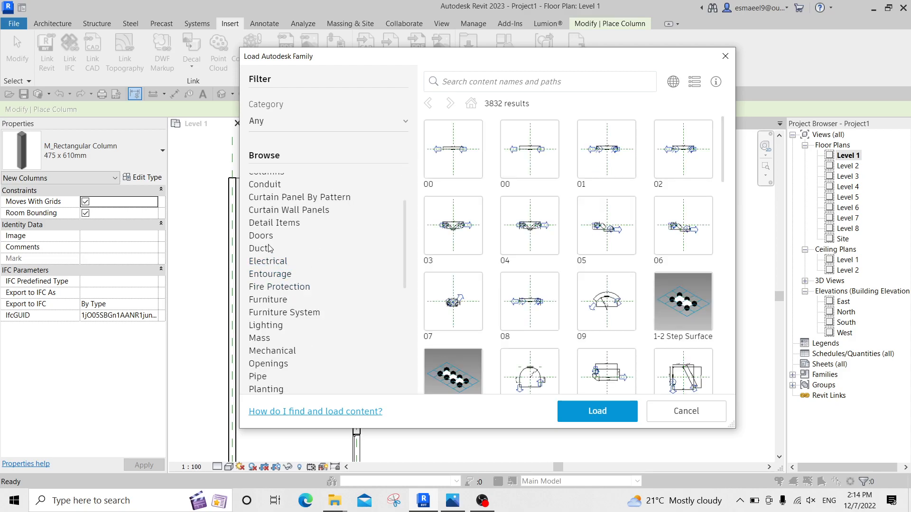
{"action": "scroll", "coordinate": [268, 257], "scroll_direction": "down", "scroll_amount": 2}
{"action": "scroll", "coordinate": [278, 283], "scroll_direction": "up", "scroll_amount": 4}
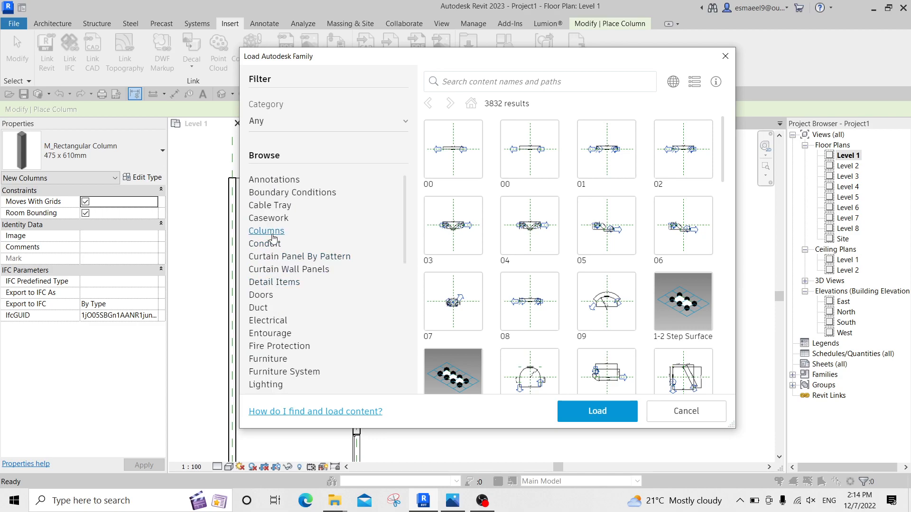
{"action": "scroll", "coordinate": [289, 266], "scroll_direction": "down", "scroll_amount": 8}
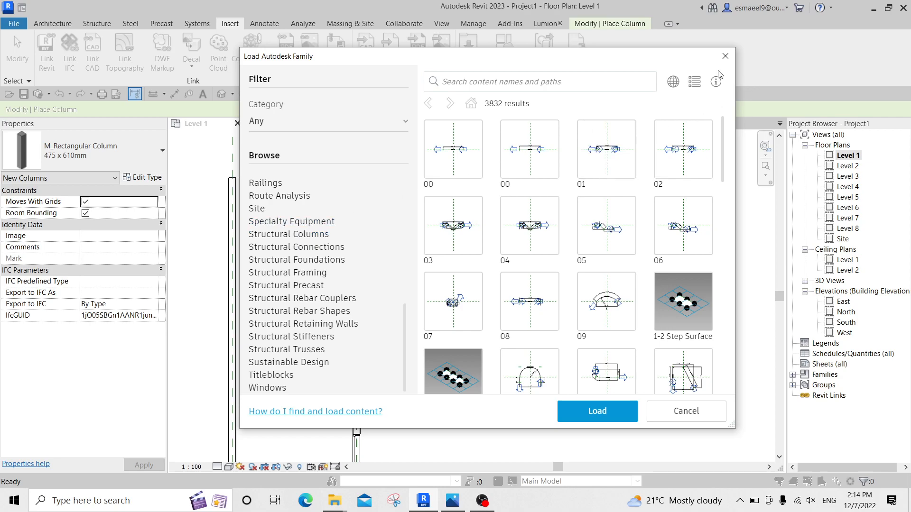
{"action": "left_click", "coordinate": [298, 236]}
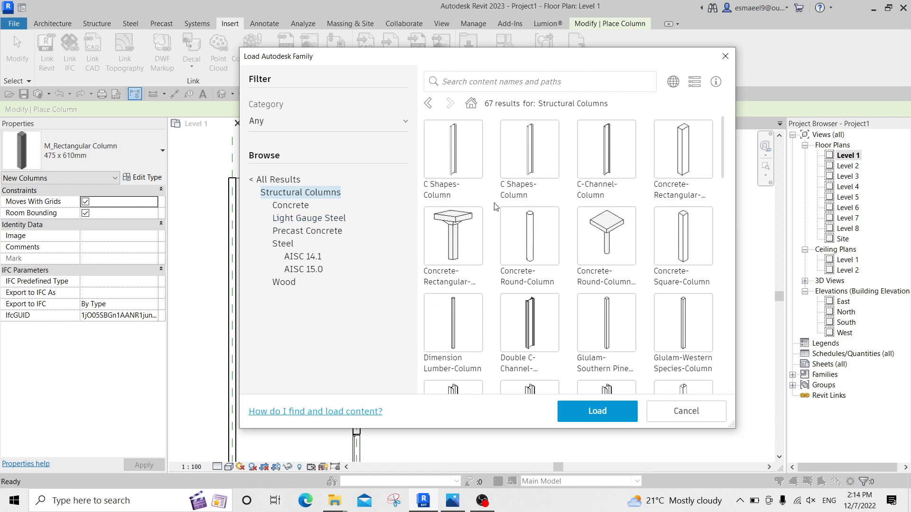
{"action": "scroll", "coordinate": [612, 280], "scroll_direction": "down", "scroll_amount": 4}
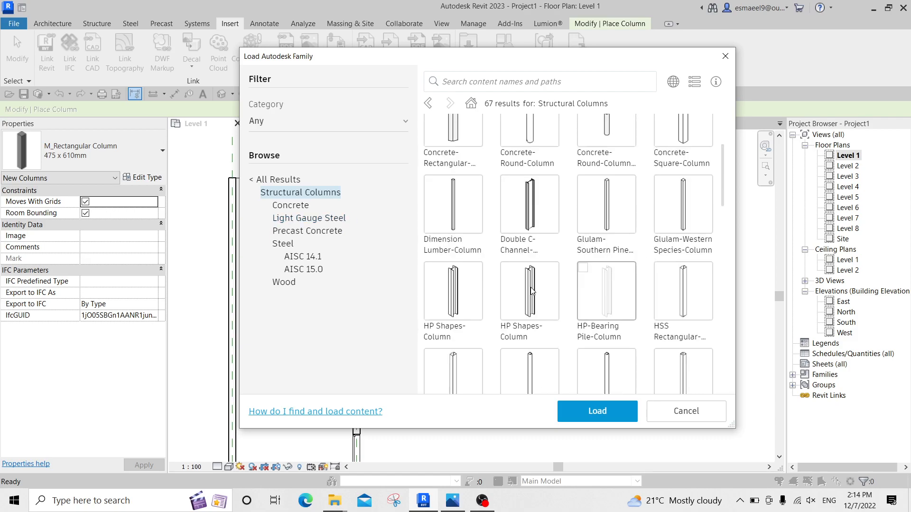
{"action": "scroll", "coordinate": [474, 209], "scroll_direction": "down", "scroll_amount": 5}
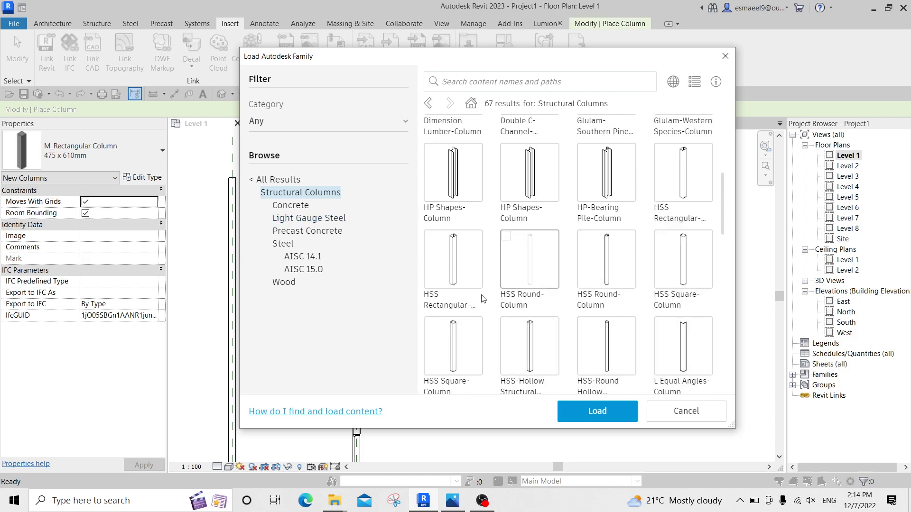
{"action": "scroll", "coordinate": [654, 332], "scroll_direction": "up", "scroll_amount": 4}
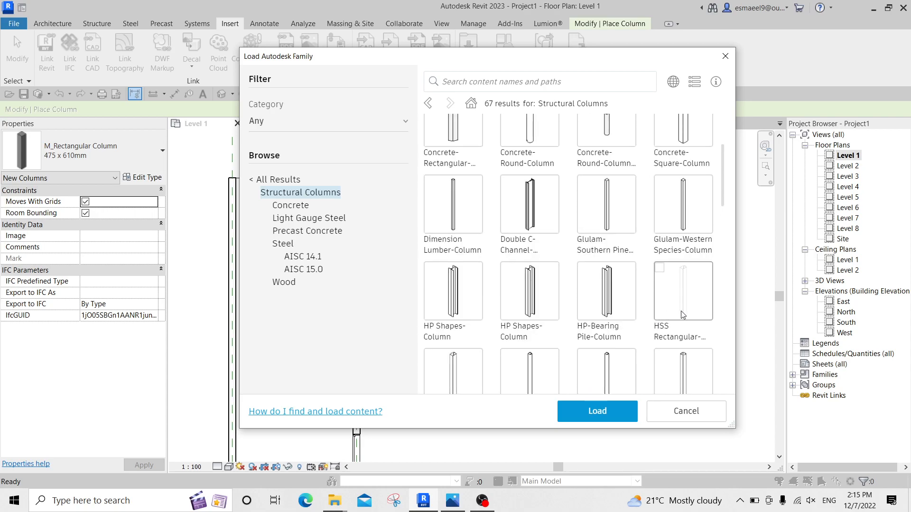
{"action": "scroll", "coordinate": [695, 270], "scroll_direction": "up", "scroll_amount": 3}
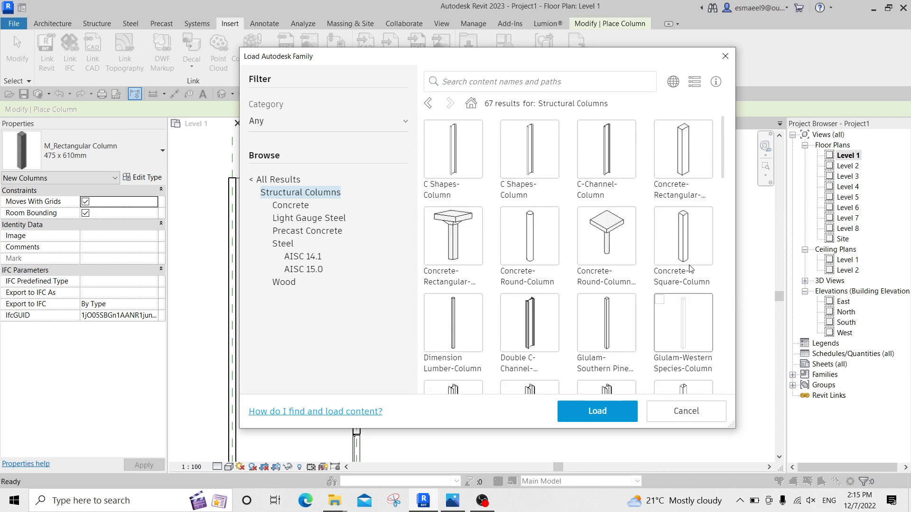
{"action": "left_click", "coordinate": [532, 238]}
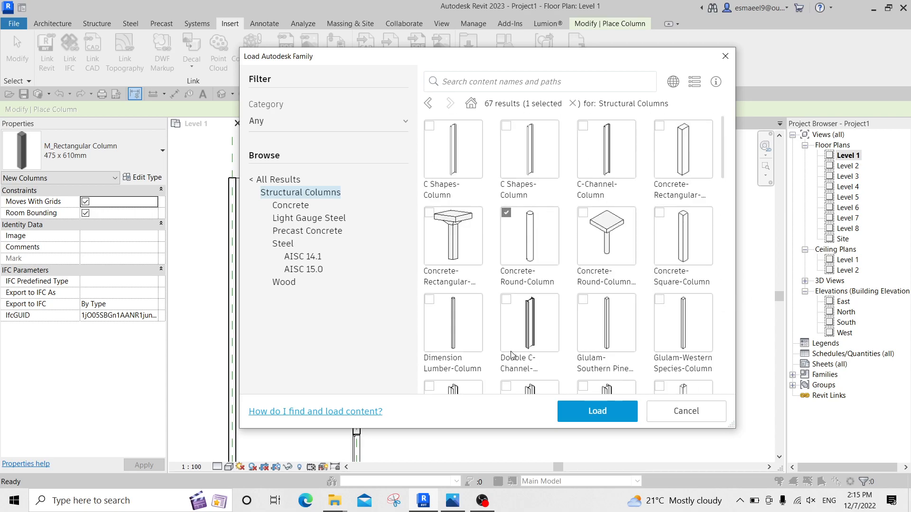
{"action": "left_click", "coordinate": [589, 414]}
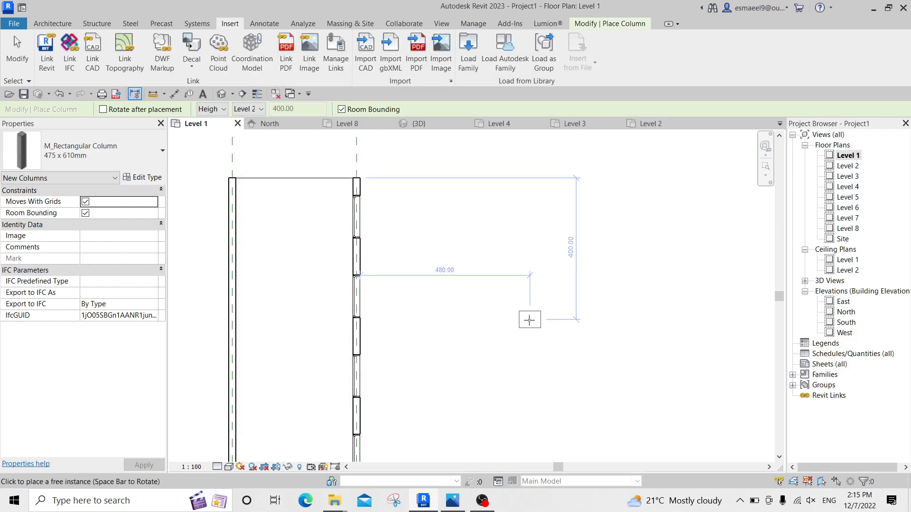
Start placing a structural column using the 12" type of Concrete-Round-Column.
{"action": "left_click", "coordinate": [48, 23]}
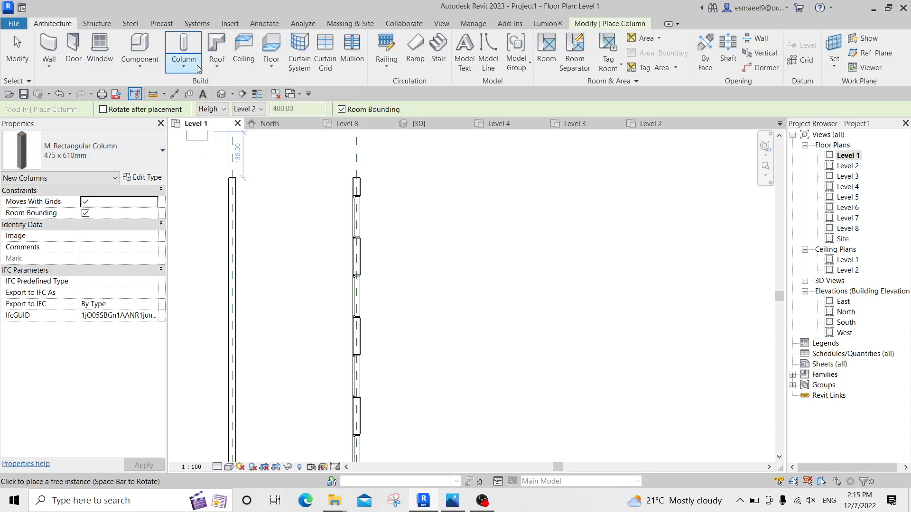
{"action": "left_click", "coordinate": [199, 69]}
{"action": "left_click", "coordinate": [219, 107]}
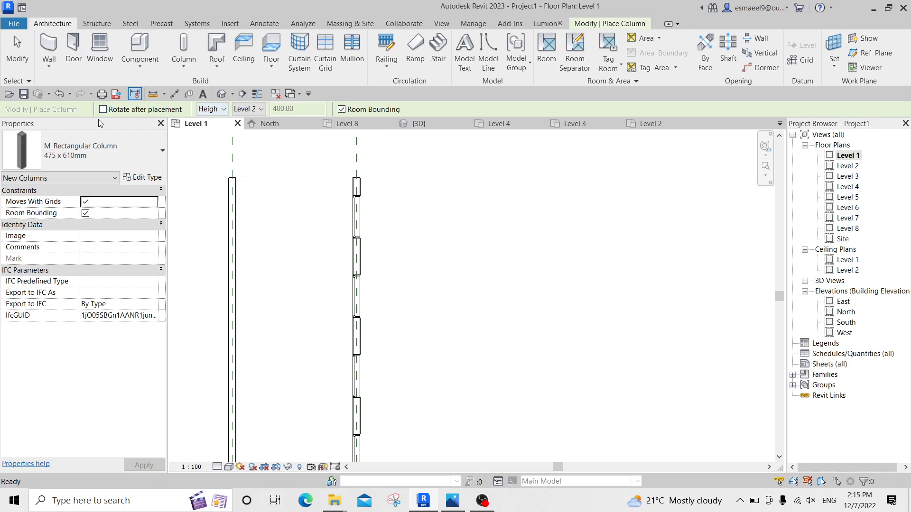
{"action": "left_click", "coordinate": [93, 138]}
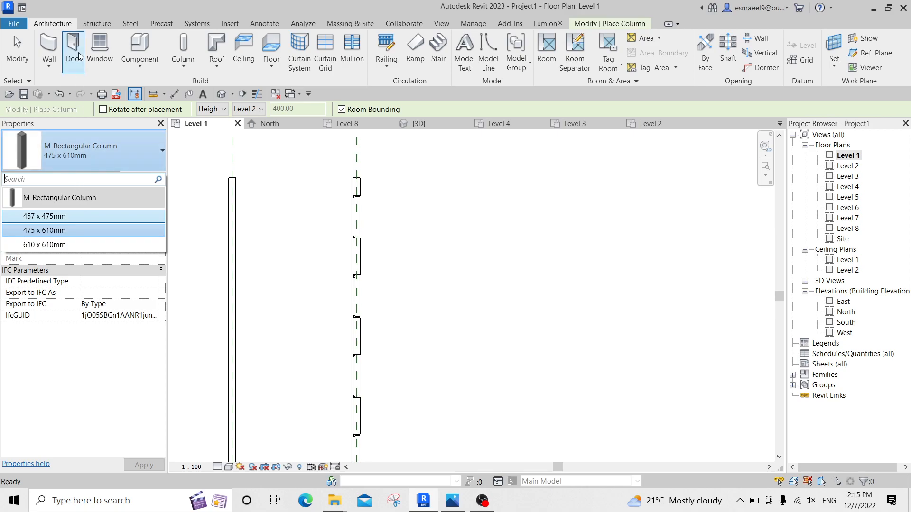
{"action": "left_click", "coordinate": [182, 67]}
{"action": "left_click", "coordinate": [183, 65]}
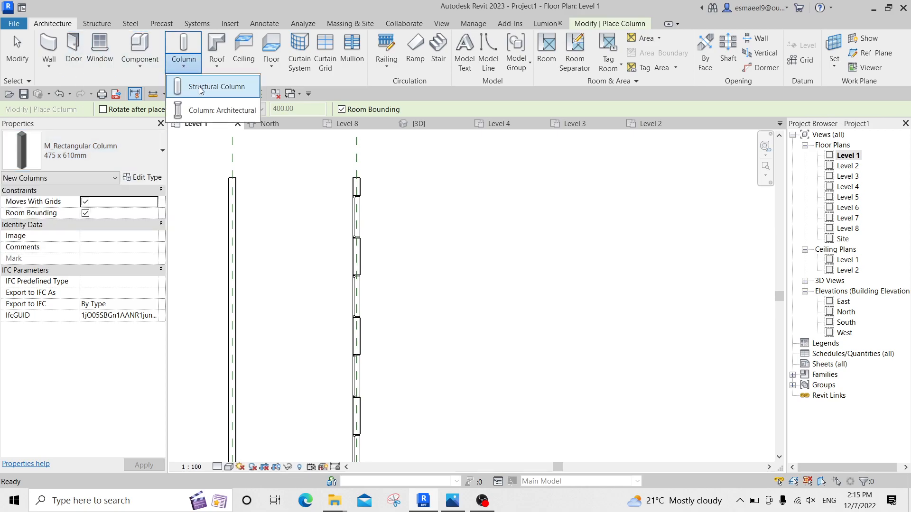
{"action": "left_click", "coordinate": [200, 86]}
{"action": "left_click", "coordinate": [110, 145]}
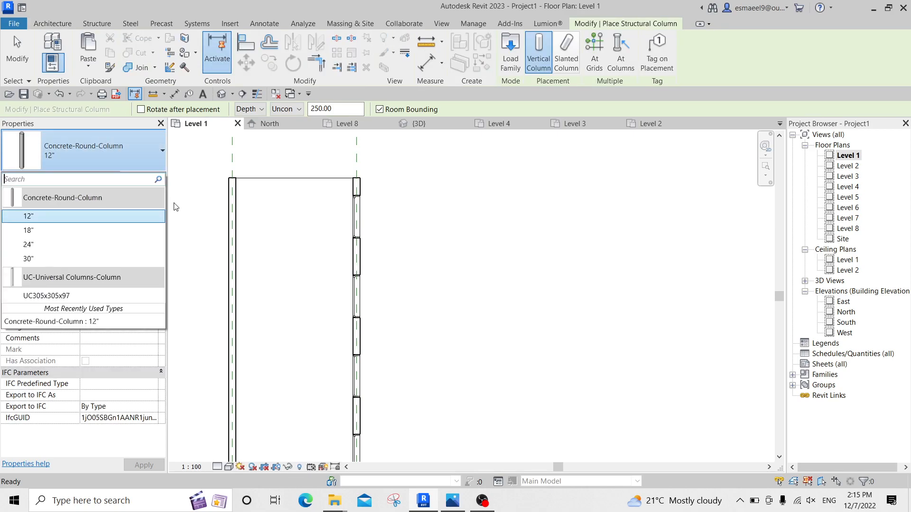
{"action": "left_click", "coordinate": [172, 159]}
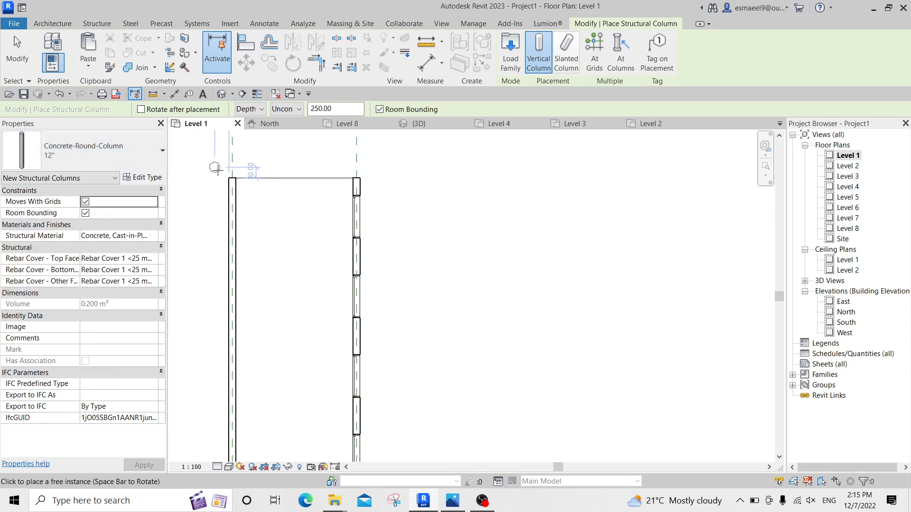
Set dimension b of the 12" round column type to 10.00.
{"action": "scroll", "coordinate": [327, 188], "scroll_direction": "up", "scroll_amount": 5}
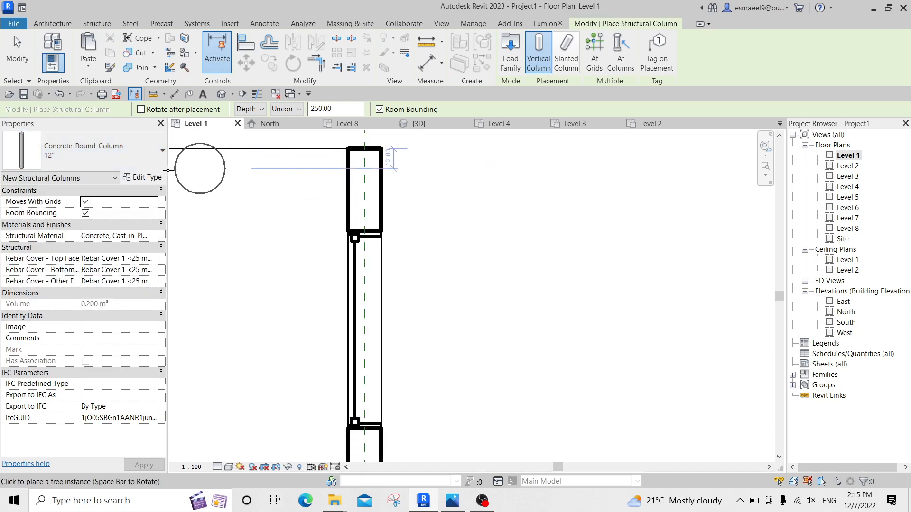
{"action": "left_click", "coordinate": [143, 178]}
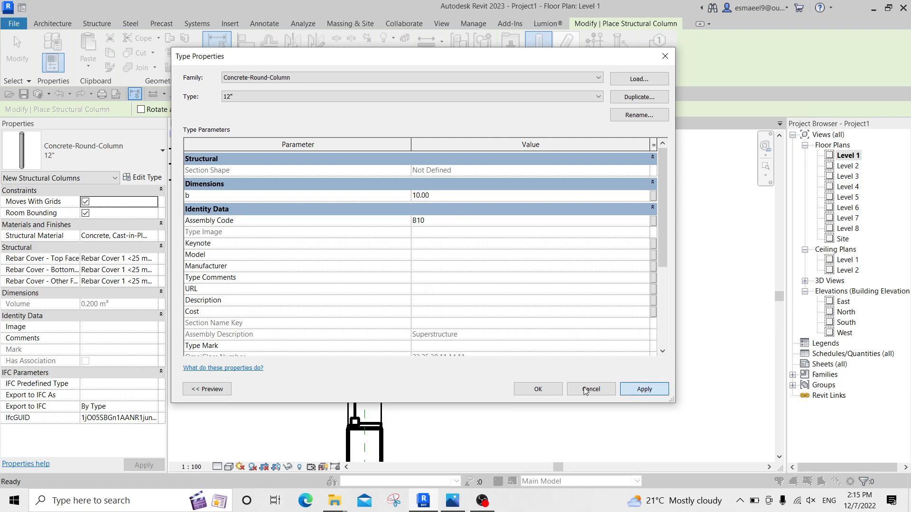
{"action": "left_click", "coordinate": [530, 390]}
Place a round column with its height up to Level 7 against the inner face of the right-hand wall's upper end.
{"action": "scroll", "coordinate": [380, 252], "scroll_direction": "up", "scroll_amount": 3}
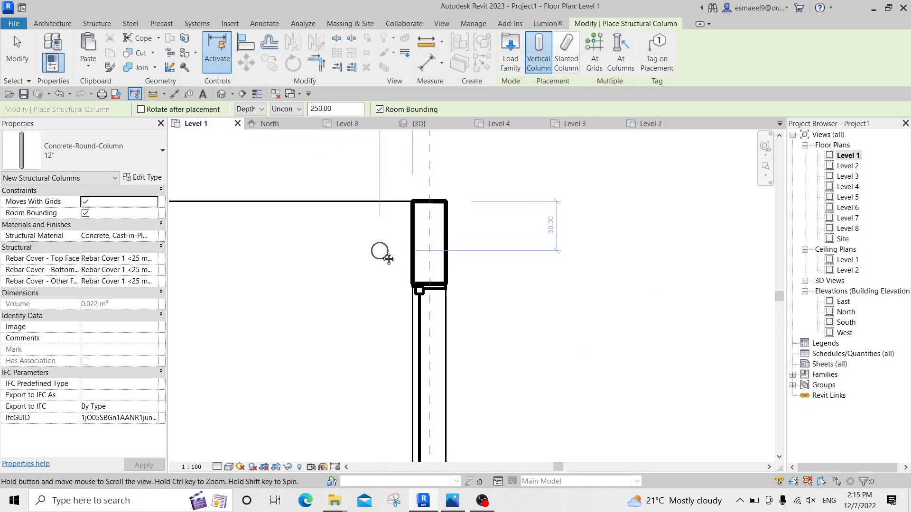
{"action": "scroll", "coordinate": [417, 203], "scroll_direction": "up", "scroll_amount": 1}
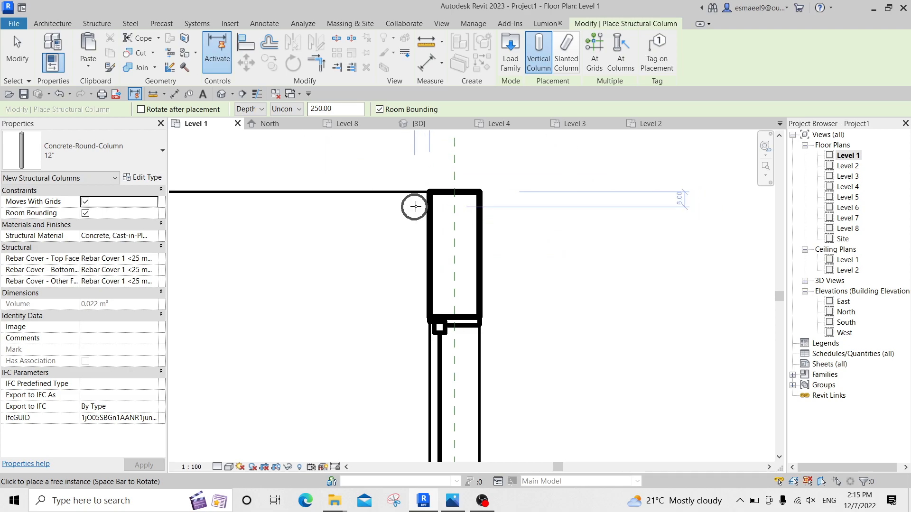
{"action": "left_click", "coordinate": [252, 113]}
{"action": "left_click", "coordinate": [252, 111]}
{"action": "left_click", "coordinate": [297, 110]}
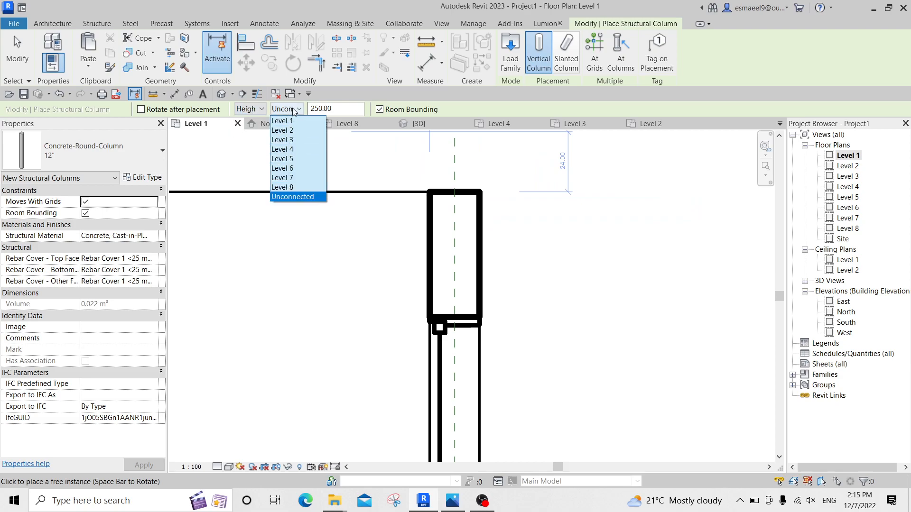
{"action": "left_click", "coordinate": [294, 177]}
{"action": "left_click", "coordinate": [414, 203]}
End column placement and inspect the new round column behind the curved facade in the 3D view.
{"action": "key", "text": "Escape"}
{"action": "key", "text": "Escape"}
{"action": "key", "text": "3"}
{"action": "key", "text": "d"}
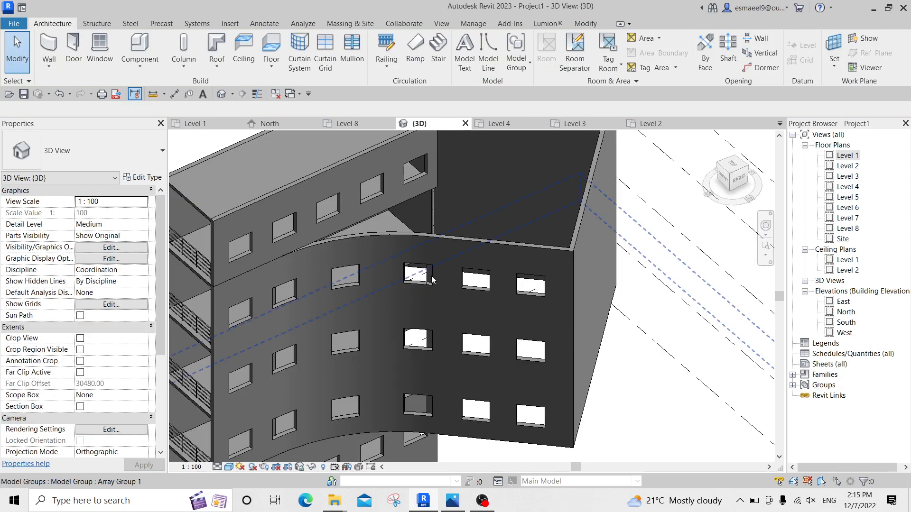
{"action": "scroll", "coordinate": [434, 209], "scroll_direction": "up", "scroll_amount": 5}
{"action": "scroll", "coordinate": [434, 209], "scroll_direction": "down", "scroll_amount": 2}
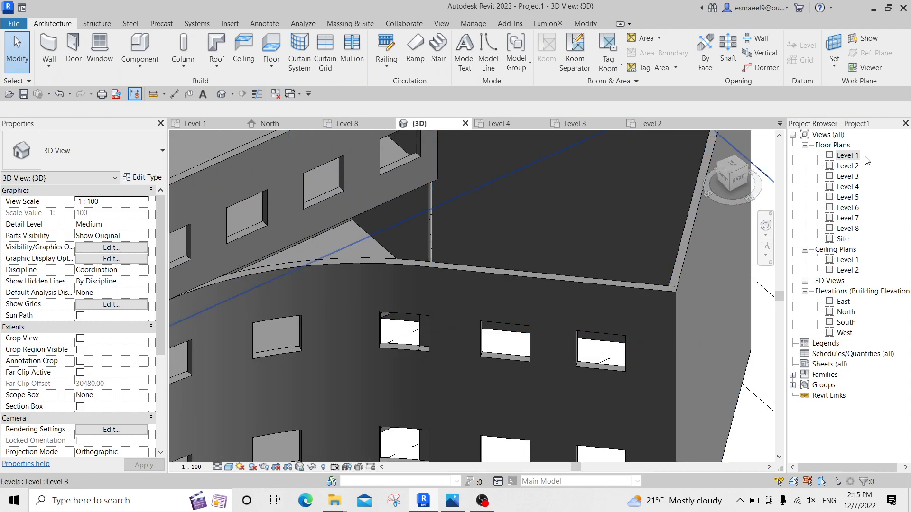
In the Level 1 plan, make three copies of the round column down the wall's inner face, one beside each following pier.
{"action": "double_click", "coordinate": [848, 155]}
{"action": "left_click", "coordinate": [413, 202]}
{"action": "scroll", "coordinate": [523, 237], "scroll_direction": "down", "scroll_amount": 2}
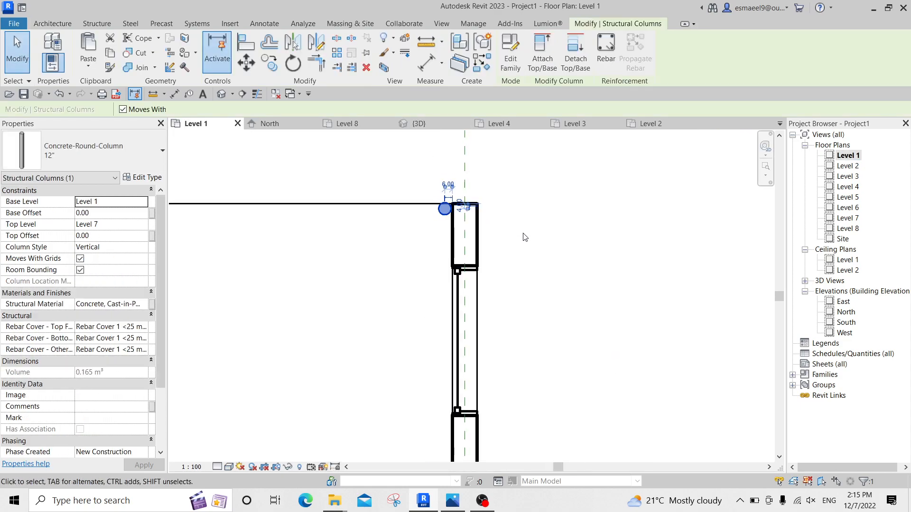
{"action": "key", "text": "c"}
{"action": "left_click", "coordinate": [531, 204]}
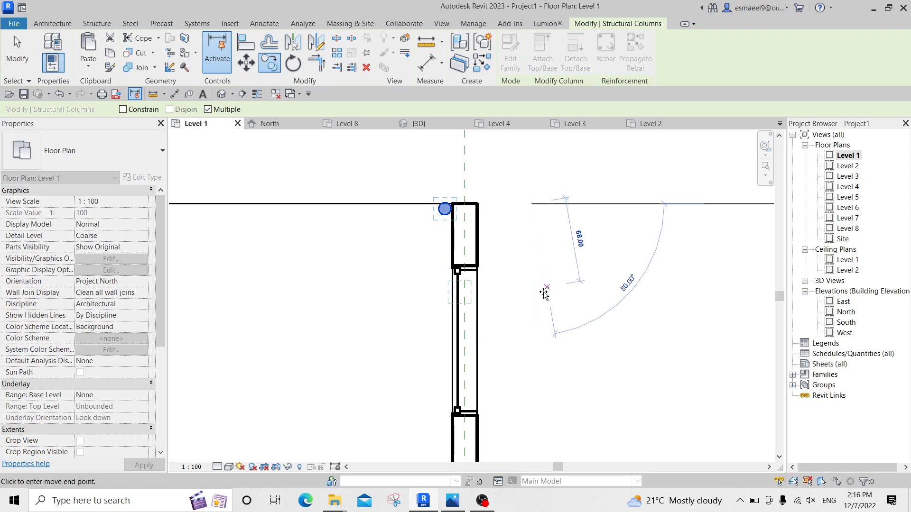
{"action": "left_click", "coordinate": [529, 344]}
{"action": "middle_click_drag", "start_coordinate": [544, 399], "coordinate": [533, 224]}
{"action": "left_click", "coordinate": [517, 340]}
{"action": "middle_click_drag", "start_coordinate": [537, 371], "coordinate": [526, 183]}
{"action": "scroll", "coordinate": [526, 183], "scroll_direction": "down", "scroll_amount": 2}
{"action": "left_click", "coordinate": [514, 302]}
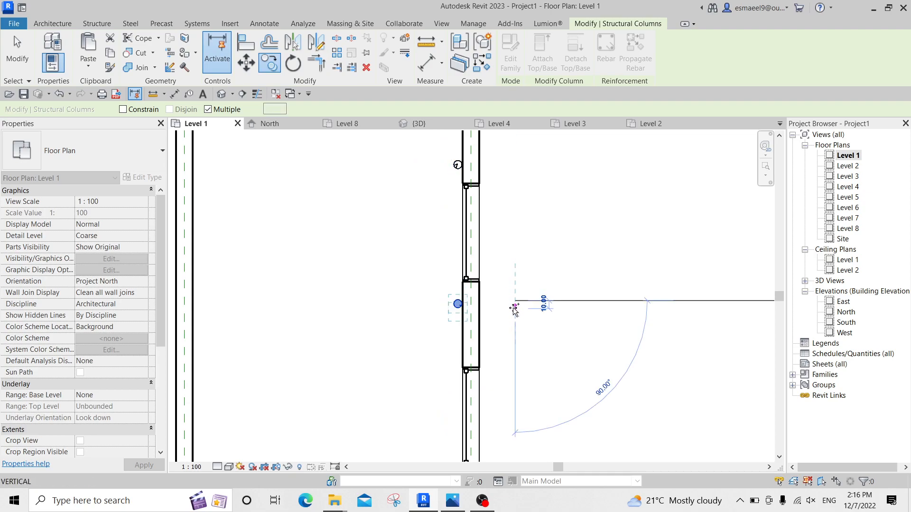
{"action": "key", "text": "Escape"}
{"action": "scroll", "coordinate": [475, 322], "scroll_direction": "down", "scroll_amount": 2}
{"action": "key", "text": "Escape"}
Add an aligned dimension through the four round columns and make their spacing equal with the EQ constraint.
{"action": "key", "text": "d"}
{"action": "key", "text": "i"}
{"action": "scroll", "coordinate": [470, 365], "scroll_direction": "up", "scroll_amount": 2}
{"action": "left_click", "coordinate": [394, 365]}
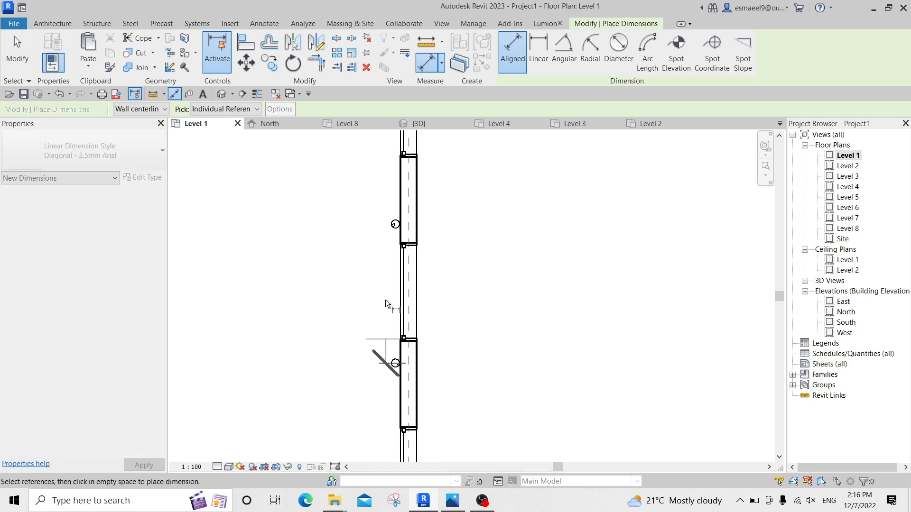
{"action": "left_click", "coordinate": [393, 224]}
{"action": "middle_click_drag", "start_coordinate": [378, 154], "coordinate": [373, 303]}
{"action": "left_click", "coordinate": [390, 261]}
{"action": "left_click", "coordinate": [390, 170]}
{"action": "left_click", "coordinate": [349, 277]}
{"action": "scroll", "coordinate": [349, 277], "scroll_direction": "down", "scroll_amount": 1}
{"action": "left_click", "coordinate": [269, 320]}
{"action": "key", "text": "Escape"}
{"action": "key", "text": "Escape"}
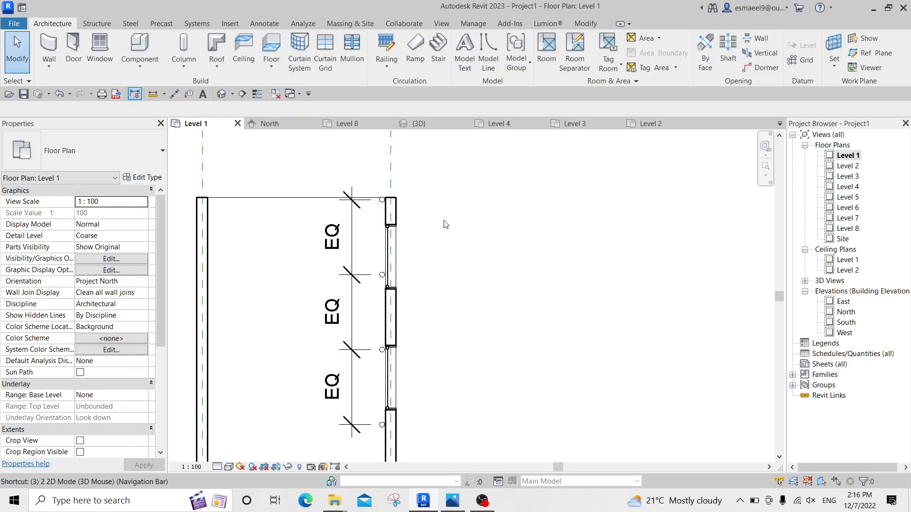
Compare the 3D model with the reference image, examining the terrace columns, the side balconies and the lower window rows.
{"action": "left_click", "coordinate": [419, 123]}
{"action": "middle_click_drag", "start_coordinate": [477, 219], "coordinate": [383, 291]}
{"action": "middle_click_drag", "start_coordinate": [311, 247], "coordinate": [371, 248]}
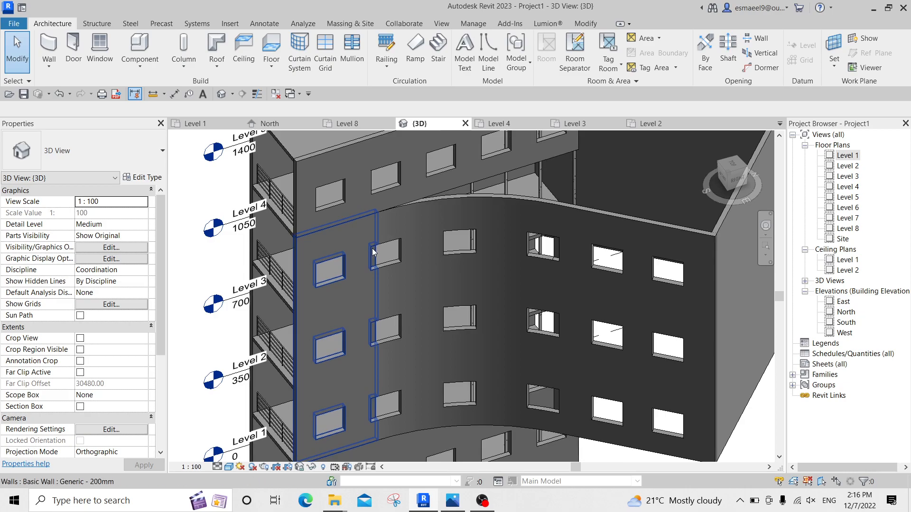
{"action": "left_click", "coordinate": [453, 501]}
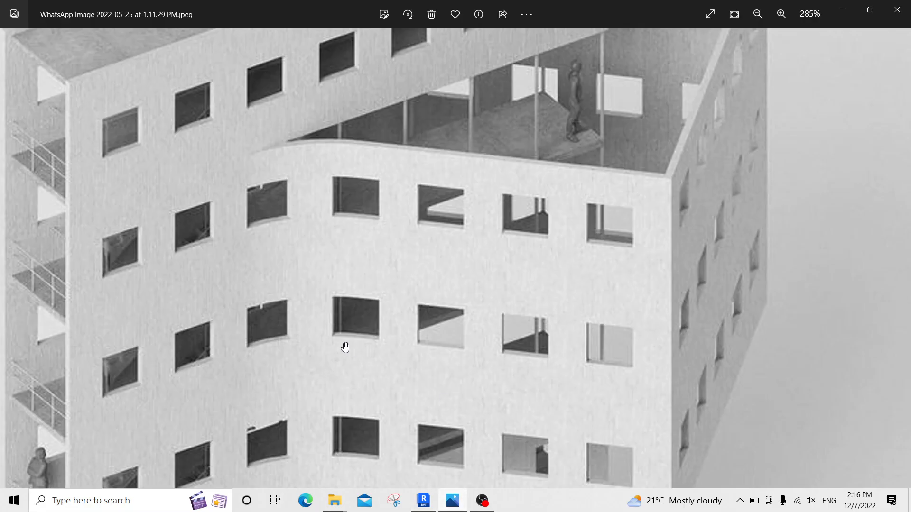
{"action": "scroll", "coordinate": [187, 326], "scroll_direction": "down", "scroll_amount": 3}
{"action": "left_click_drag", "start_coordinate": [224, 433], "coordinate": [282, 306]}
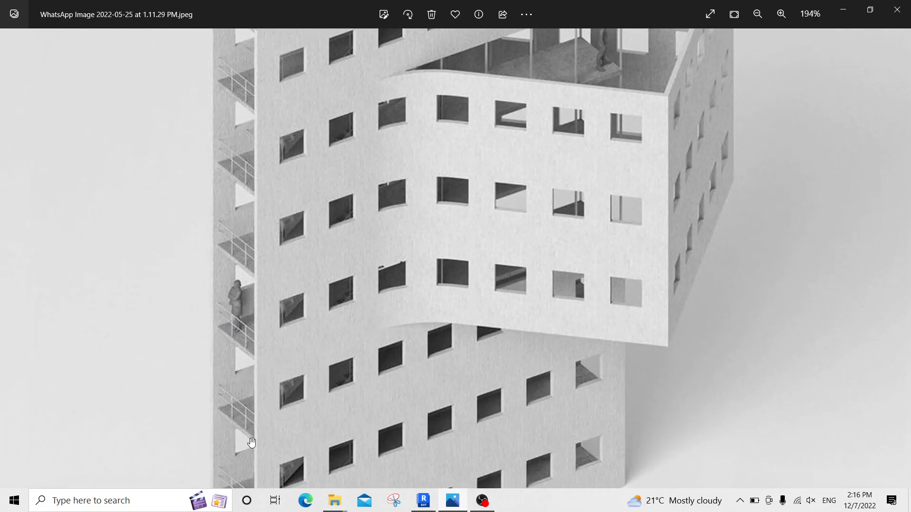
{"action": "left_click_drag", "start_coordinate": [249, 408], "coordinate": [387, 167]}
{"action": "scroll", "coordinate": [303, 335], "scroll_direction": "up", "scroll_amount": 1}
{"action": "scroll", "coordinate": [303, 335], "scroll_direction": "up", "scroll_amount": 4}
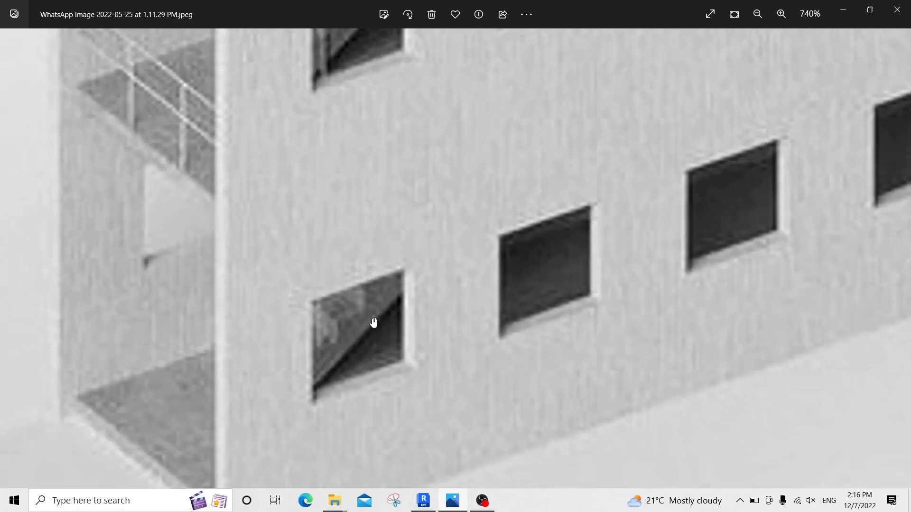
{"action": "left_click", "coordinate": [424, 502]}
{"action": "middle_click_drag", "start_coordinate": [401, 265], "coordinate": [446, 244], "text": "shift"}
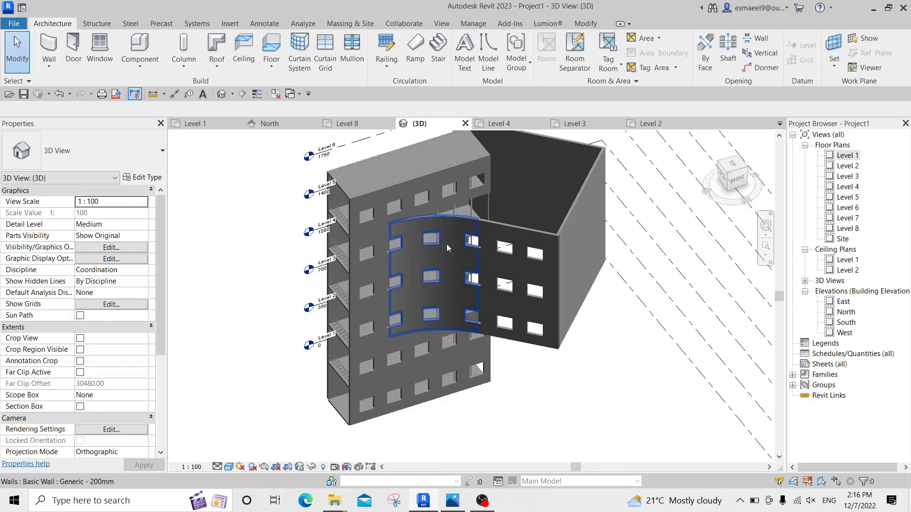
Open the Level 1 floor plan and load the RPC Female family from the Entourage category of the Autodesk library.
{"action": "scroll", "coordinate": [408, 252], "scroll_direction": "up", "scroll_amount": 3}
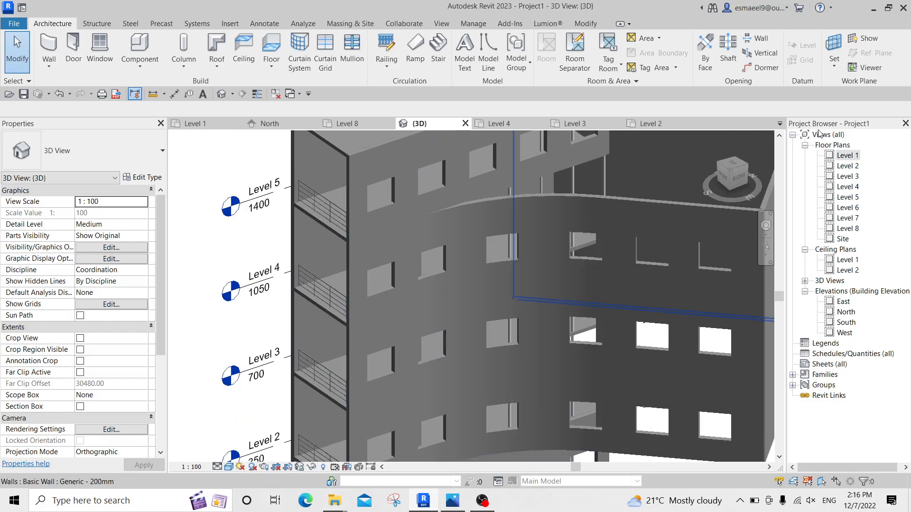
{"action": "double_click", "coordinate": [843, 156]}
{"action": "scroll", "coordinate": [477, 292], "scroll_direction": "down", "scroll_amount": 2}
{"action": "middle_click_drag", "start_coordinate": [502, 308], "coordinate": [399, 239]}
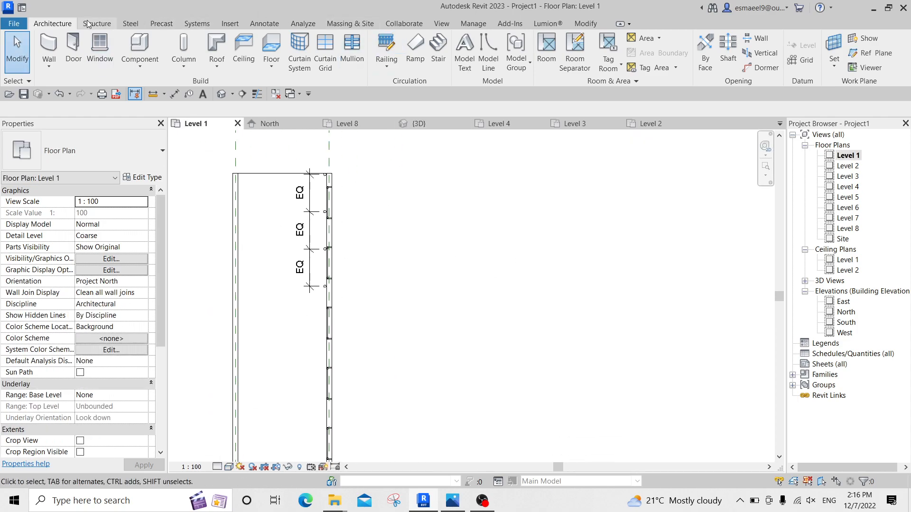
{"action": "left_click", "coordinate": [132, 24]}
{"action": "left_click", "coordinate": [230, 24]}
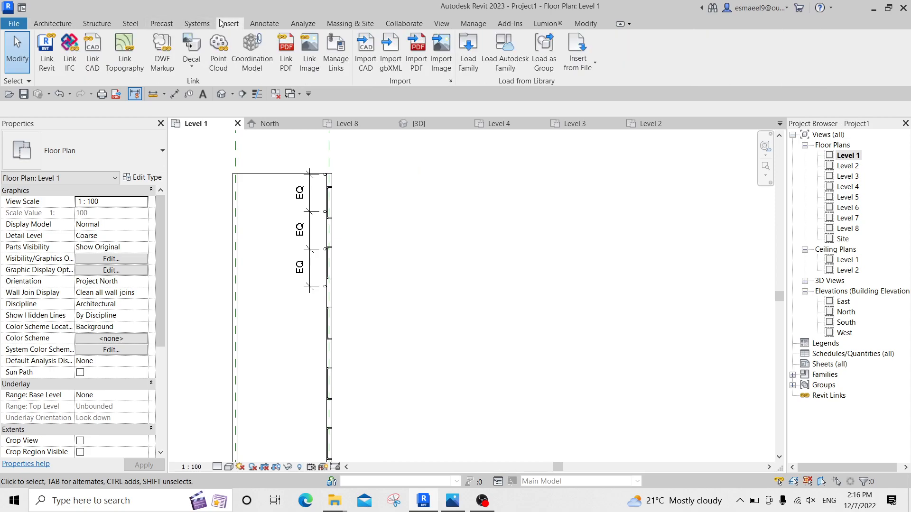
{"action": "left_click", "coordinate": [495, 56]}
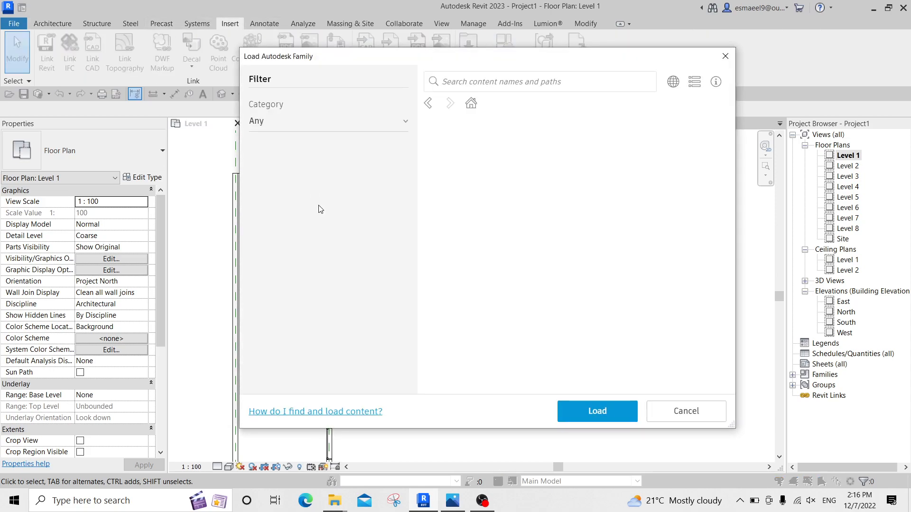
{"action": "left_click", "coordinate": [255, 180]}
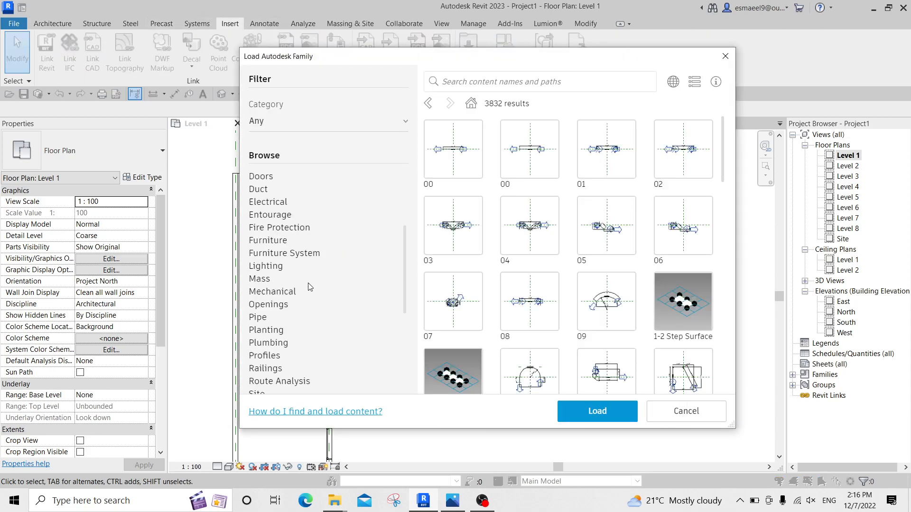
{"action": "scroll", "coordinate": [304, 285], "scroll_direction": "down", "scroll_amount": 5}
{"action": "scroll", "coordinate": [289, 247], "scroll_direction": "up", "scroll_amount": 4}
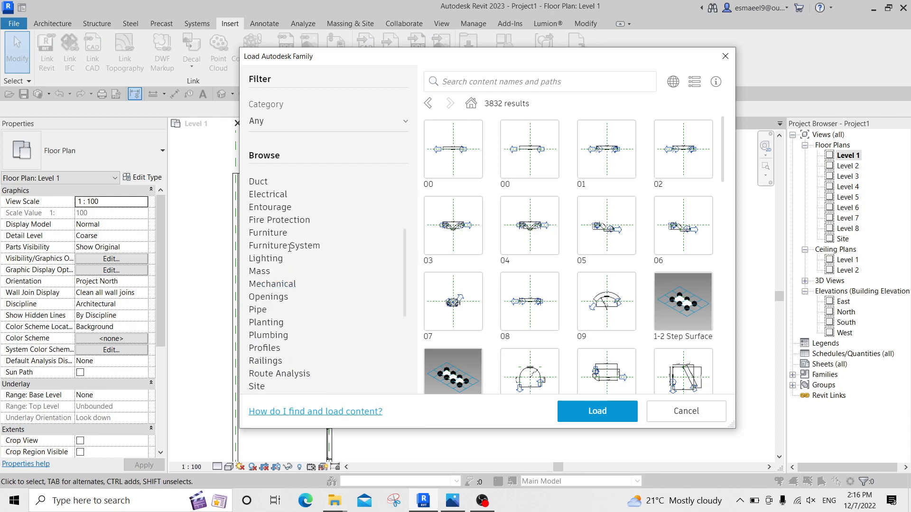
{"action": "left_click", "coordinate": [281, 209]}
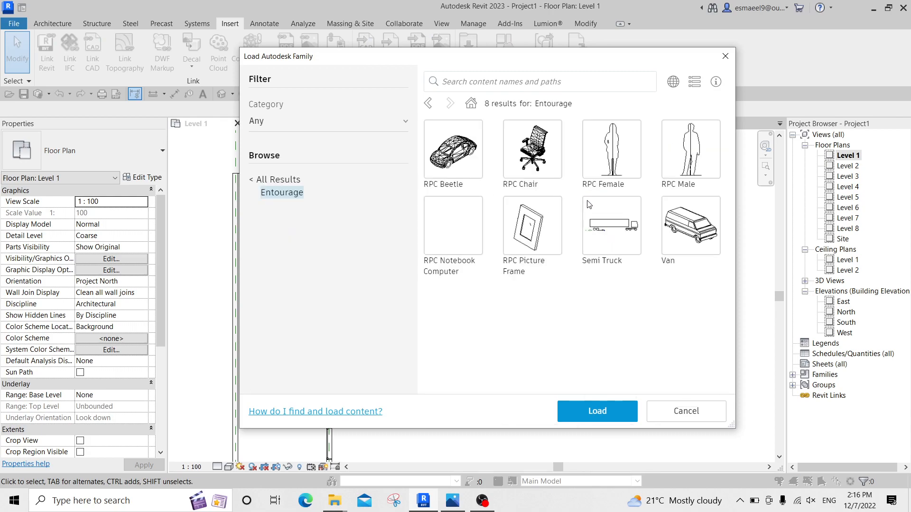
{"action": "left_click", "coordinate": [630, 172]}
{"action": "left_click", "coordinate": [594, 417]}
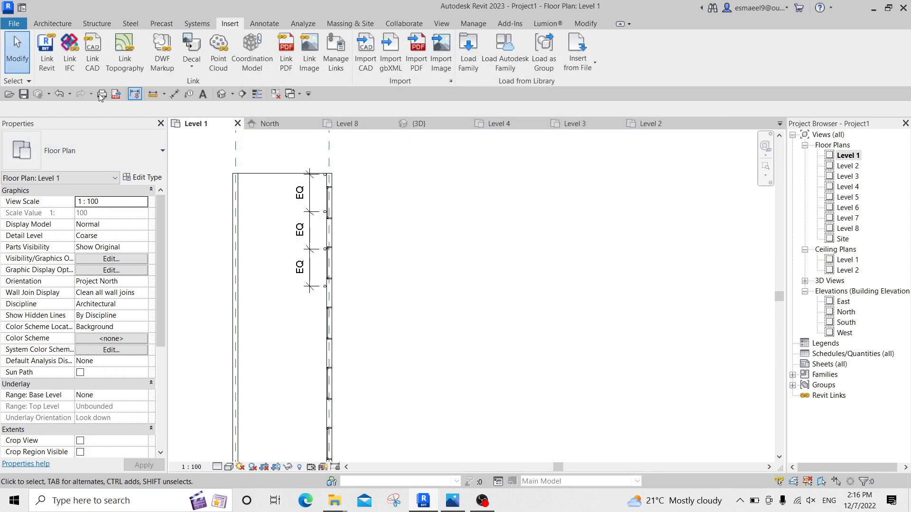
Place an RPC Female Cynthia figure on the open ground outside the windowed wall in the Level 1 plan.
{"action": "left_click", "coordinate": [52, 23]}
{"action": "left_click", "coordinate": [138, 48]}
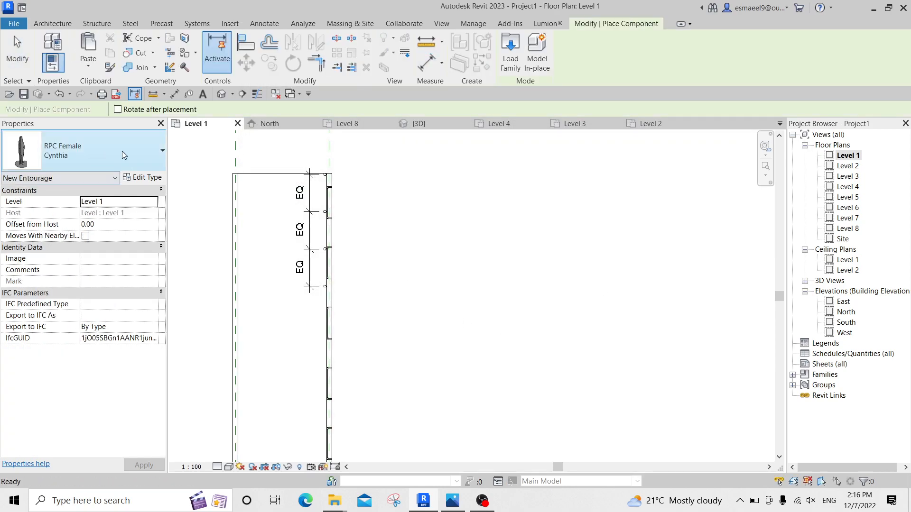
{"action": "scroll", "coordinate": [439, 278], "scroll_direction": "down", "scroll_amount": 2}
{"action": "middle_click_drag", "start_coordinate": [491, 293], "coordinate": [410, 201]}
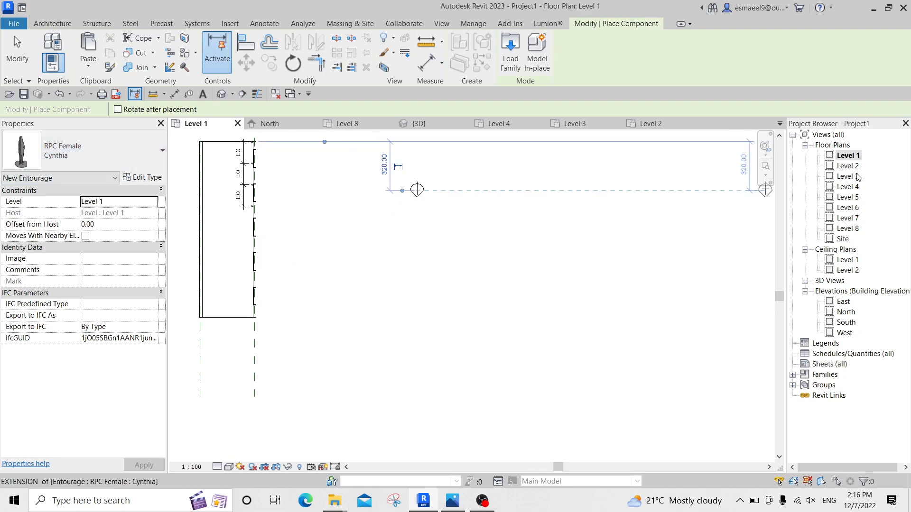
Place another RPC Female Cynthia figure in the Level 3 plan, behind the railing at the narrow block's open end.
{"action": "double_click", "coordinate": [848, 176]}
{"action": "scroll", "coordinate": [342, 315], "scroll_direction": "down", "scroll_amount": 2}
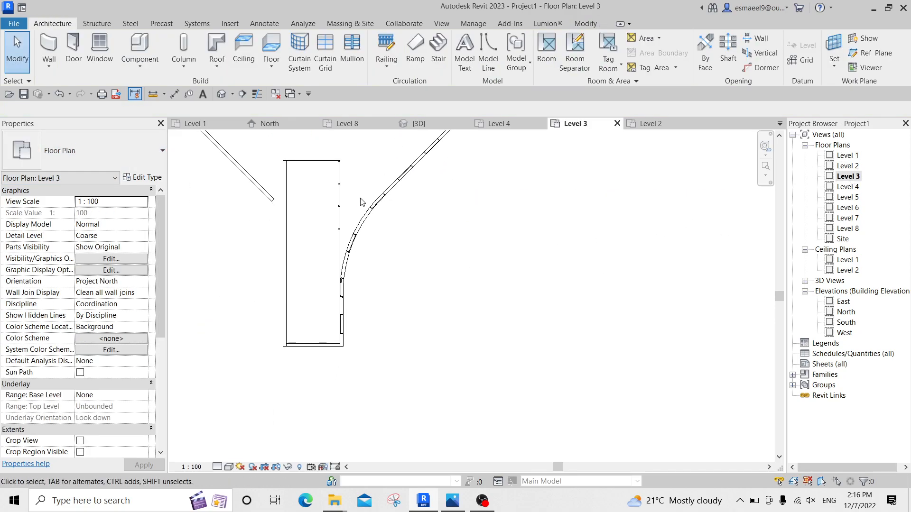
{"action": "scroll", "coordinate": [267, 311], "scroll_direction": "up", "scroll_amount": 1}
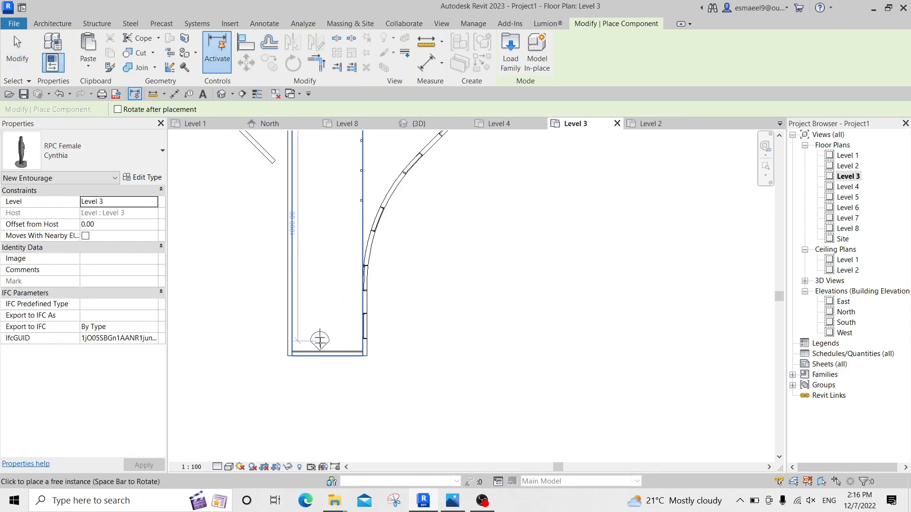
In the Level 5 plan, place an RPC Female Cynthia figure inside the narrow block near the first round column and end placement.
{"action": "left_click", "coordinate": [854, 207]}
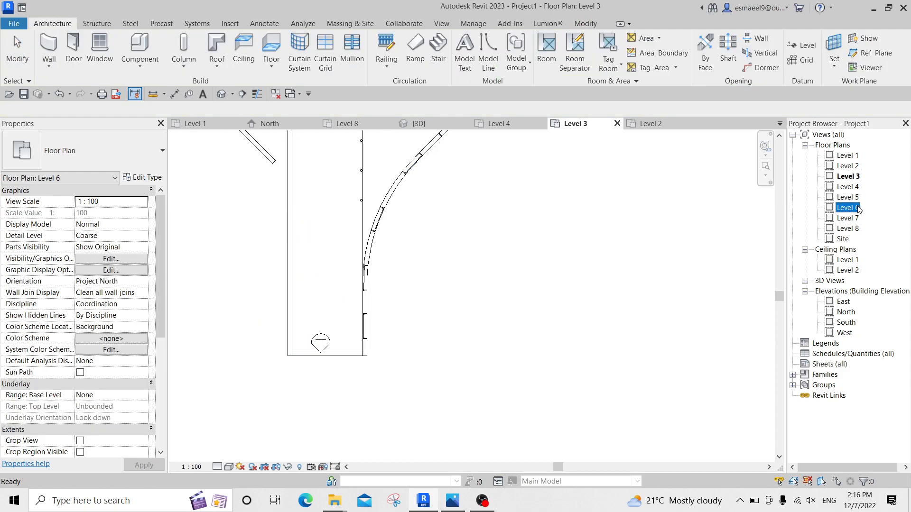
{"action": "double_click", "coordinate": [850, 197]}
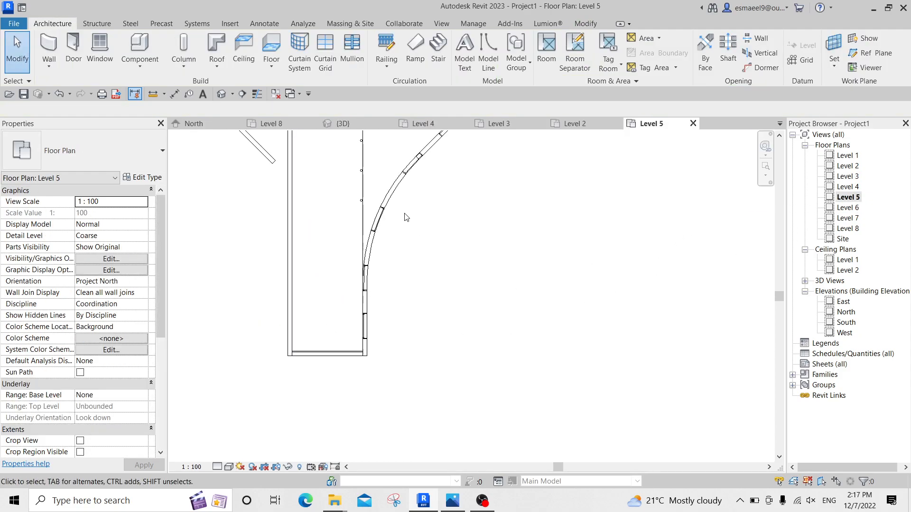
{"action": "middle_click_drag", "start_coordinate": [407, 223], "coordinate": [384, 356]}
{"action": "left_click", "coordinate": [140, 48]}
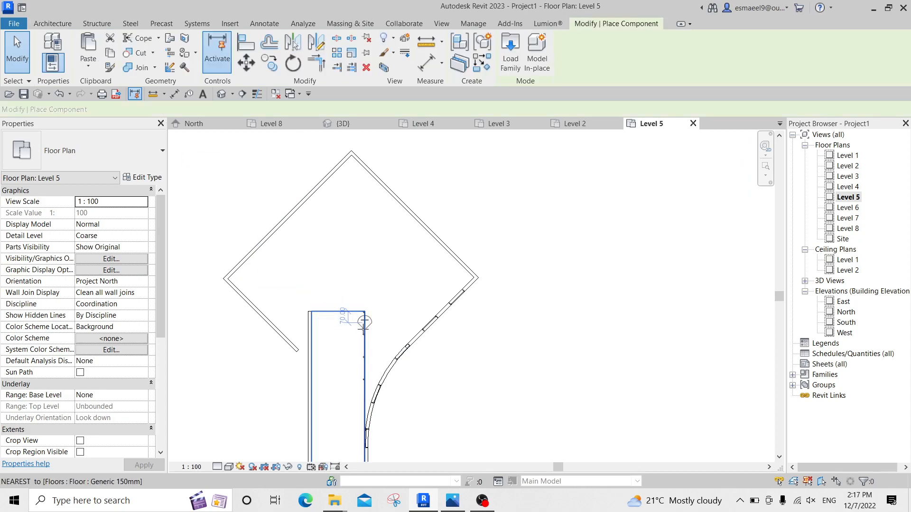
{"action": "scroll", "coordinate": [358, 316], "scroll_direction": "up", "scroll_amount": 4}
{"action": "scroll", "coordinate": [353, 313], "scroll_direction": "up", "scroll_amount": 1}
{"action": "left_click", "coordinate": [355, 314]}
{"action": "scroll", "coordinate": [433, 269], "scroll_direction": "down", "scroll_amount": 4}
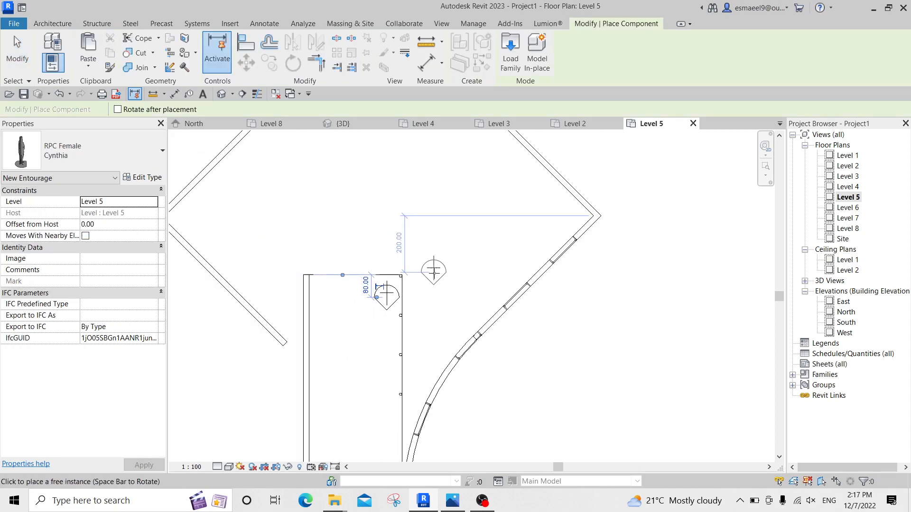
{"action": "key", "text": "Escape"}
{"action": "key", "text": "Escape"}
Examine the figures behind the facade windows and on the side balcony in the 3D view.
{"action": "left_click", "coordinate": [343, 123]}
{"action": "scroll", "coordinate": [446, 257], "scroll_direction": "down", "scroll_amount": 3}
{"action": "middle_click_drag", "start_coordinate": [515, 284], "coordinate": [472, 286], "text": "shift"}
{"action": "scroll", "coordinate": [475, 241], "scroll_direction": "up", "scroll_amount": 3}
{"action": "left_click", "coordinate": [491, 185]}
{"action": "middle_click_drag", "start_coordinate": [491, 185], "coordinate": [530, 185], "text": "shift"}
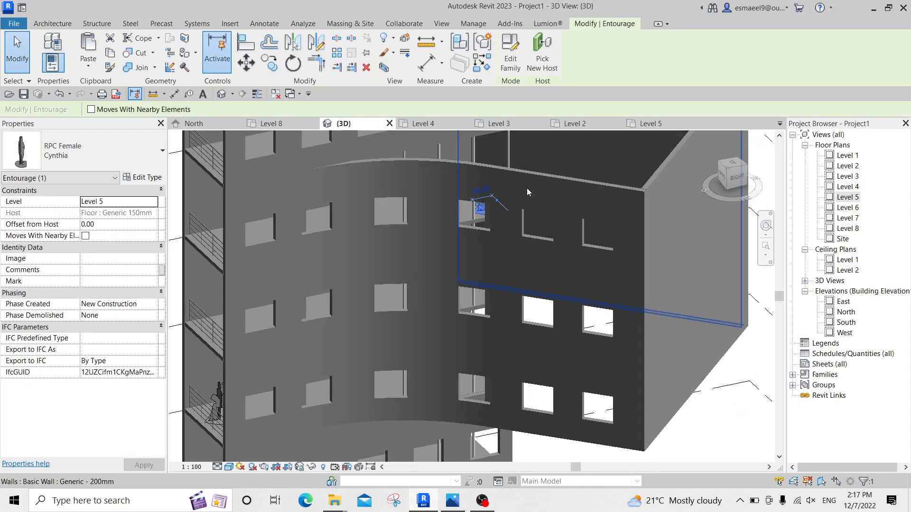
{"action": "scroll", "coordinate": [527, 187], "scroll_direction": "down", "scroll_amount": 3}
{"action": "middle_click_drag", "start_coordinate": [427, 304], "coordinate": [478, 293], "text": "shift"}
Copy the female figure standing on the ground to a spot about 380 away, closer to the building.
{"action": "left_click", "coordinate": [529, 345]}
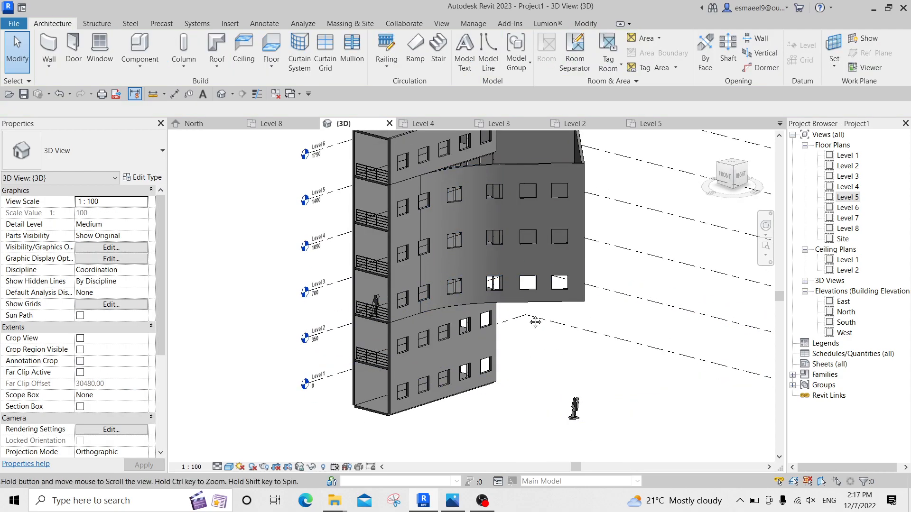
{"action": "middle_click_drag", "start_coordinate": [542, 334], "coordinate": [492, 266]}
{"action": "left_click", "coordinate": [525, 339]}
{"action": "key", "text": "c"}
{"action": "key", "text": "o"}
{"action": "left_click", "coordinate": [527, 384]}
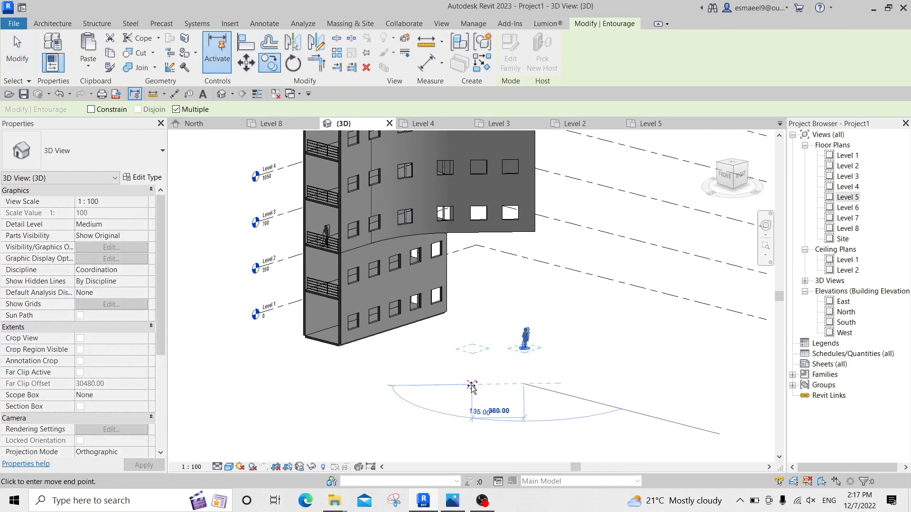
{"action": "left_click", "coordinate": [470, 385]}
{"action": "key", "text": "Escape"}
{"action": "left_click", "coordinate": [548, 364]}
Open the material selection for the structure layer of the curved facade wall's Generic - 200mm type.
{"action": "middle_click_drag", "start_coordinate": [511, 311], "coordinate": [490, 312]}
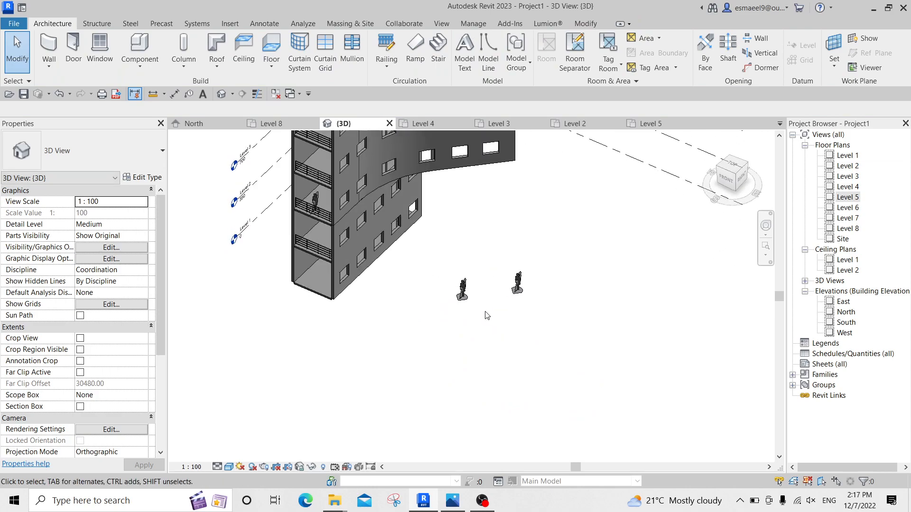
{"action": "scroll", "coordinate": [496, 303], "scroll_direction": "down", "scroll_amount": 1}
{"action": "scroll", "coordinate": [412, 229], "scroll_direction": "up", "scroll_amount": 1}
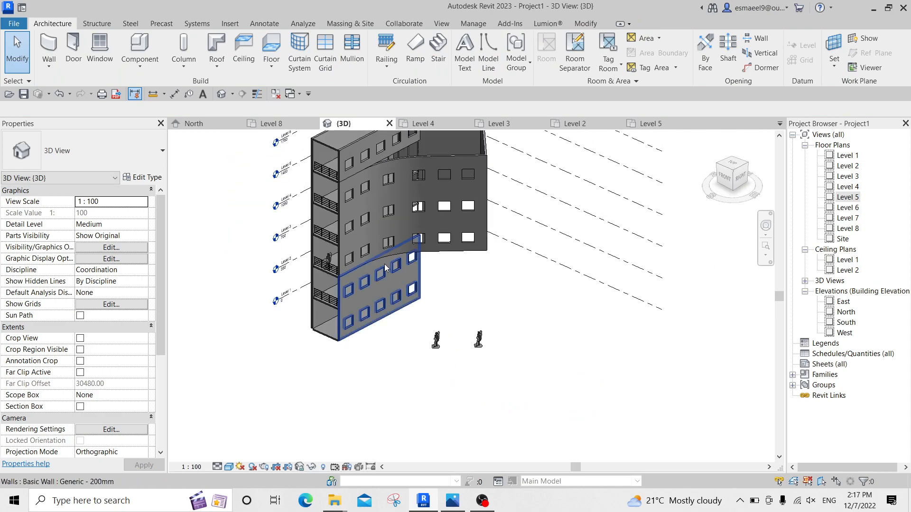
{"action": "left_click", "coordinate": [412, 228]}
{"action": "scroll", "coordinate": [413, 228], "scroll_direction": "up", "scroll_amount": 2}
{"action": "scroll", "coordinate": [412, 229], "scroll_direction": "down", "scroll_amount": 2}
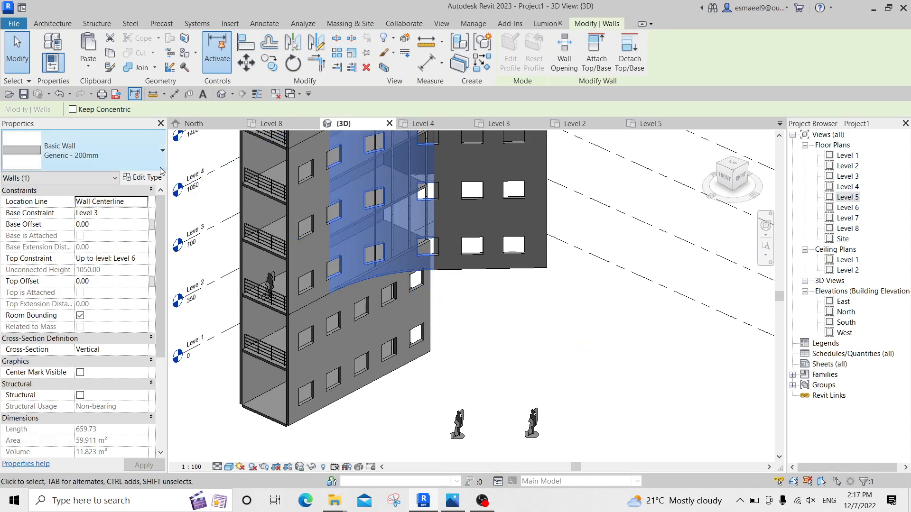
{"action": "left_click", "coordinate": [142, 177]}
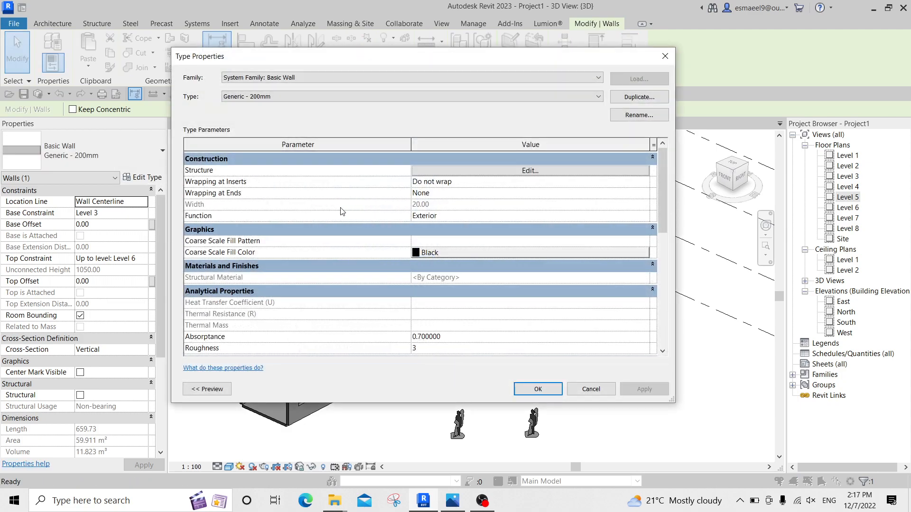
{"action": "left_click", "coordinate": [435, 171]}
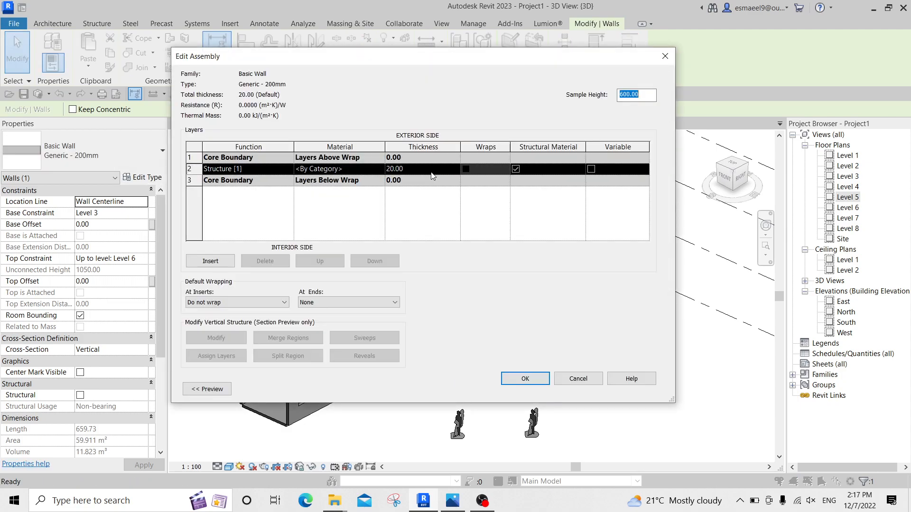
{"action": "left_click", "coordinate": [381, 169]}
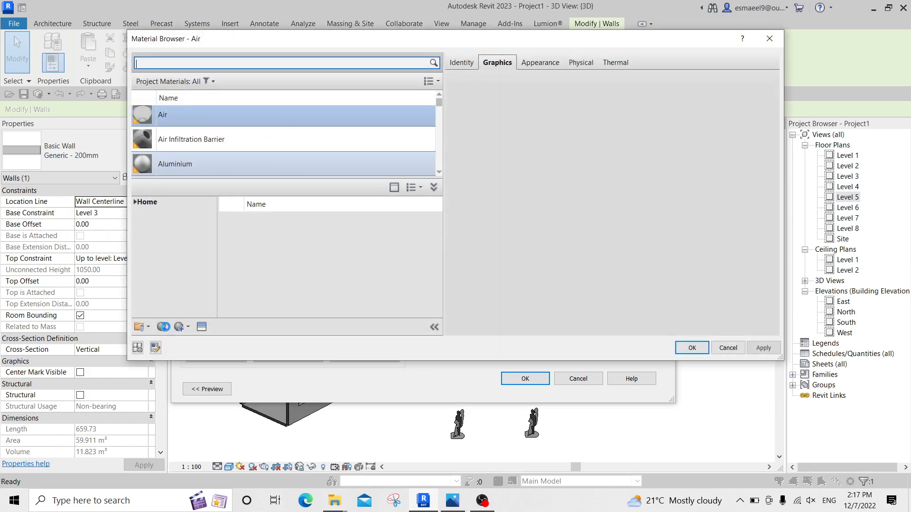
Create a new material and name it white.
{"action": "left_click", "coordinate": [170, 327]}
{"action": "left_click", "coordinate": [183, 345]}
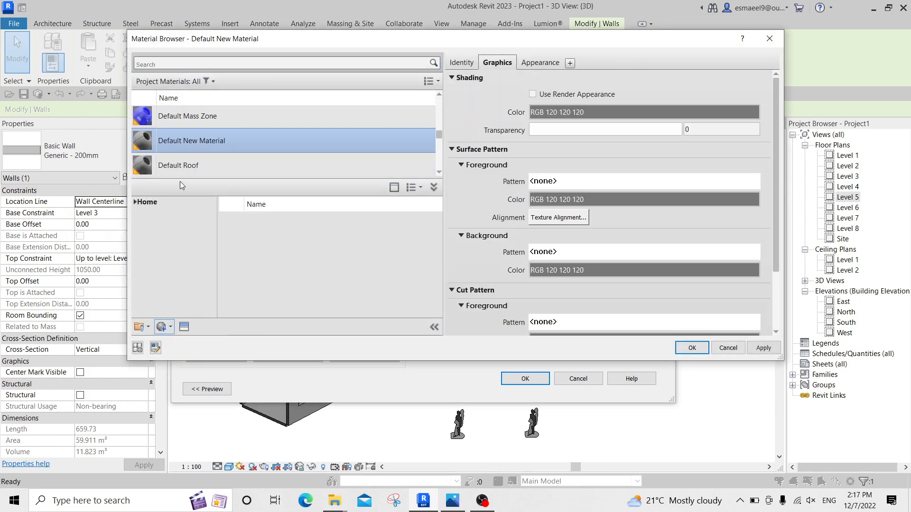
{"action": "right_click", "coordinate": [190, 143]}
{"action": "left_click", "coordinate": [222, 188]}
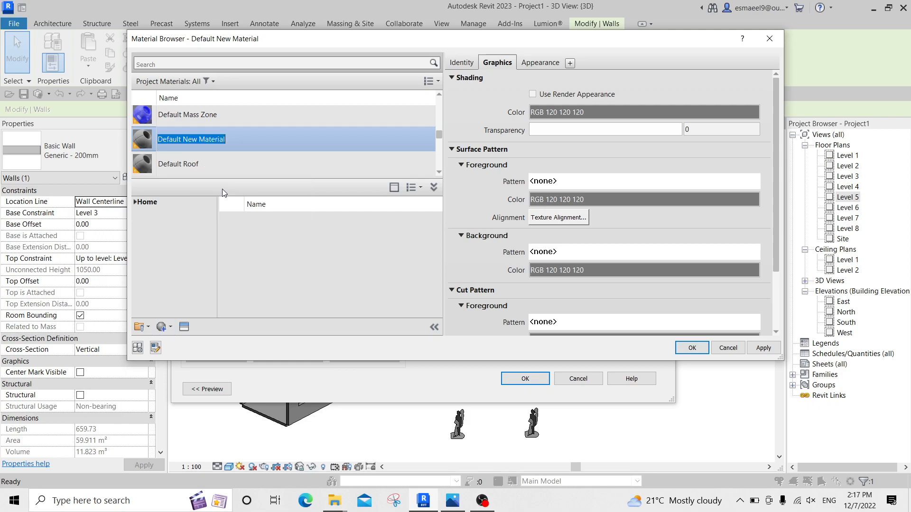
{"action": "type", "text": "white"}
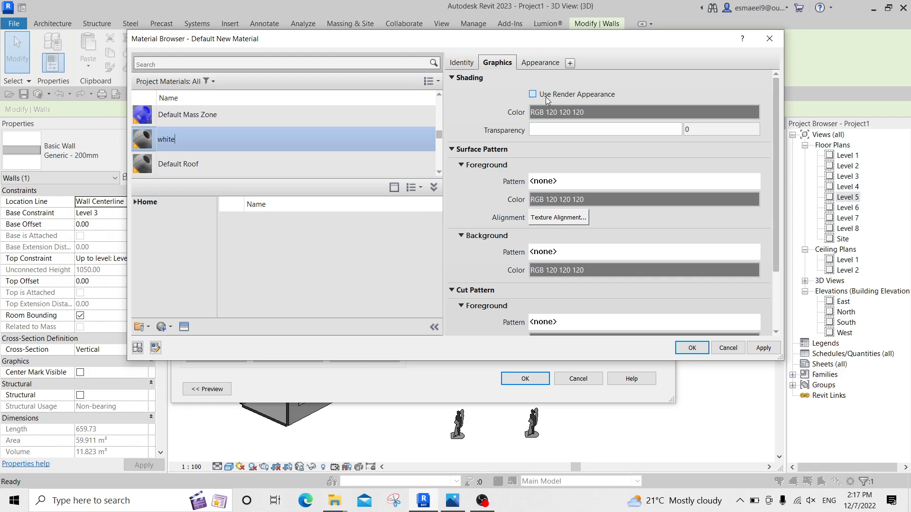
Set the white material's shading color to RGB 213-213-213 and apply it to the Generic - 200mm wall type.
{"action": "left_click", "coordinate": [550, 112]}
{"action": "left_click", "coordinate": [579, 142]}
{"action": "left_click_drag", "start_coordinate": [579, 142], "coordinate": [579, 129]}
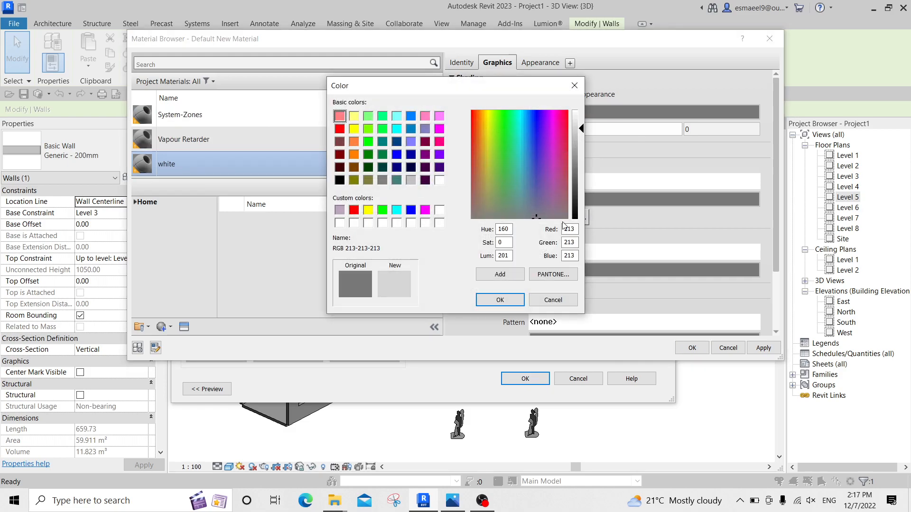
{"action": "left_click", "coordinate": [512, 302]}
{"action": "left_click", "coordinate": [762, 348]}
{"action": "left_click", "coordinate": [692, 348]}
{"action": "left_click", "coordinate": [529, 378]}
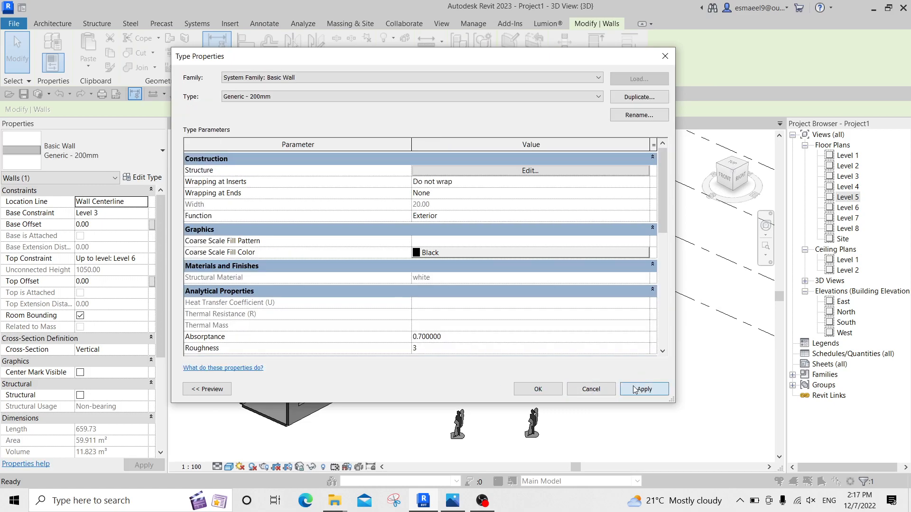
{"action": "left_click", "coordinate": [538, 389]}
{"action": "key", "text": "Escape"}
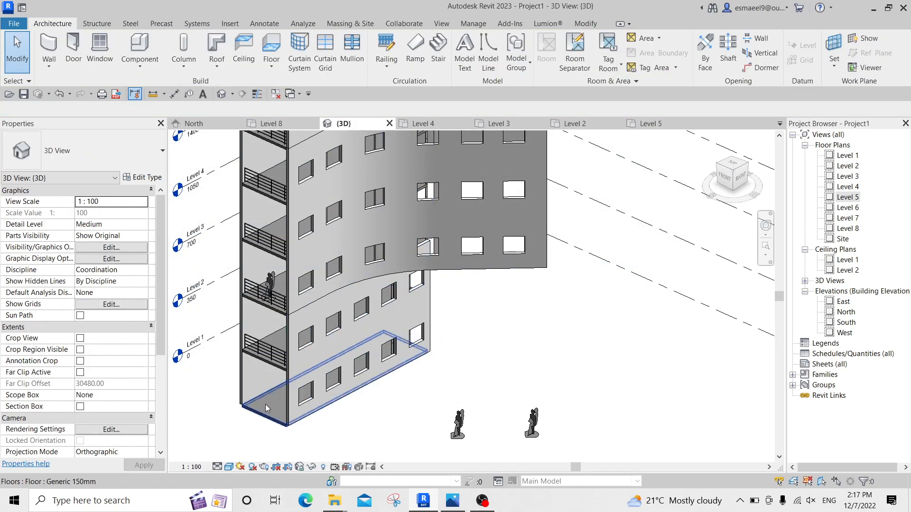
Select the Level 1 floor and examine how the ground floor slab meets the side walls in the reference image.
{"action": "left_click", "coordinate": [264, 406]}
{"action": "scroll", "coordinate": [224, 396], "scroll_direction": "up", "scroll_amount": 4}
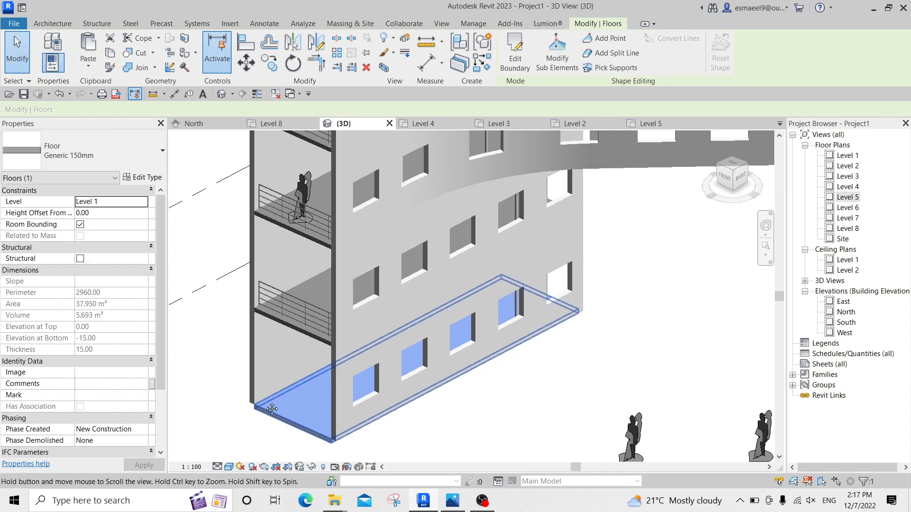
{"action": "left_click", "coordinate": [453, 500]}
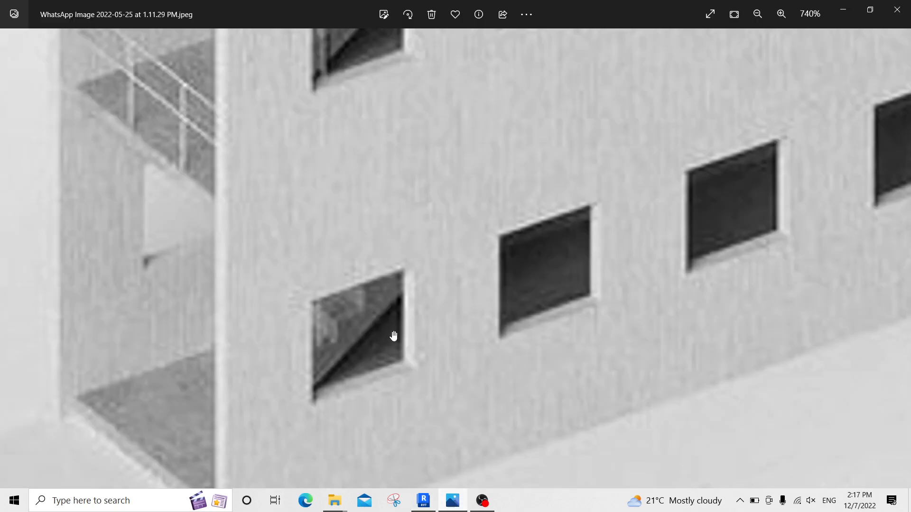
{"action": "scroll", "coordinate": [394, 336], "scroll_direction": "down", "scroll_amount": 3}
{"action": "left_click_drag", "start_coordinate": [371, 413], "coordinate": [383, 343]}
{"action": "scroll", "coordinate": [264, 356], "scroll_direction": "up", "scroll_amount": 1}
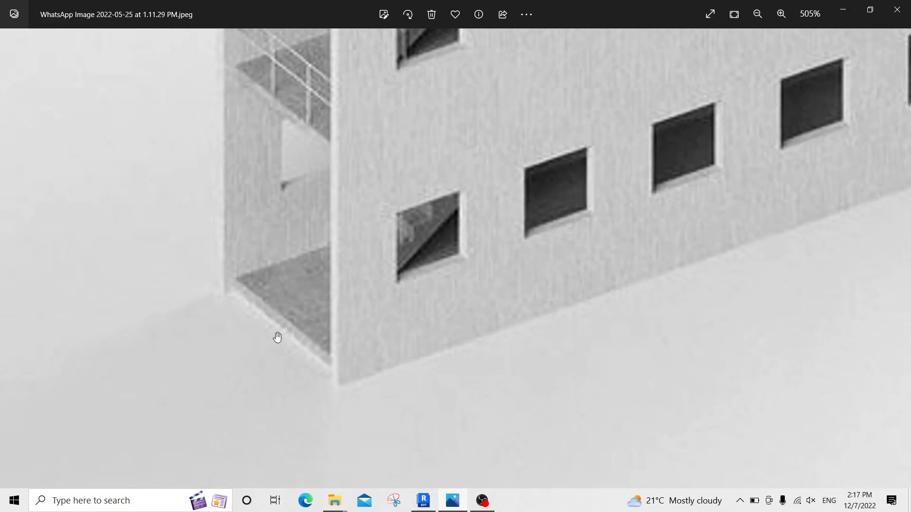
{"action": "scroll", "coordinate": [242, 305], "scroll_direction": "up", "scroll_amount": 1}
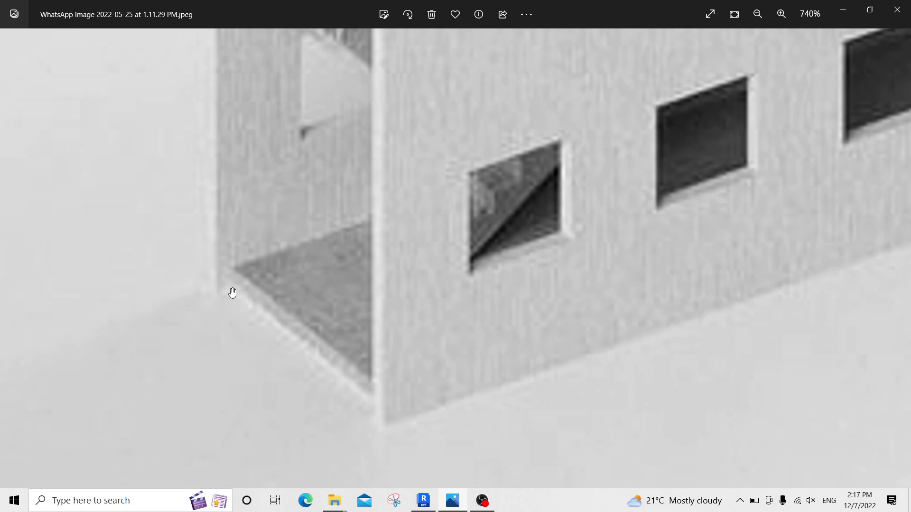
Compare the ground slab's edge with the bottoms of the side walls in the reference image, and switch back to Revit.
{"action": "scroll", "coordinate": [232, 292], "scroll_direction": "up", "scroll_amount": 2}
{"action": "scroll", "coordinate": [370, 413], "scroll_direction": "down", "scroll_amount": 3}
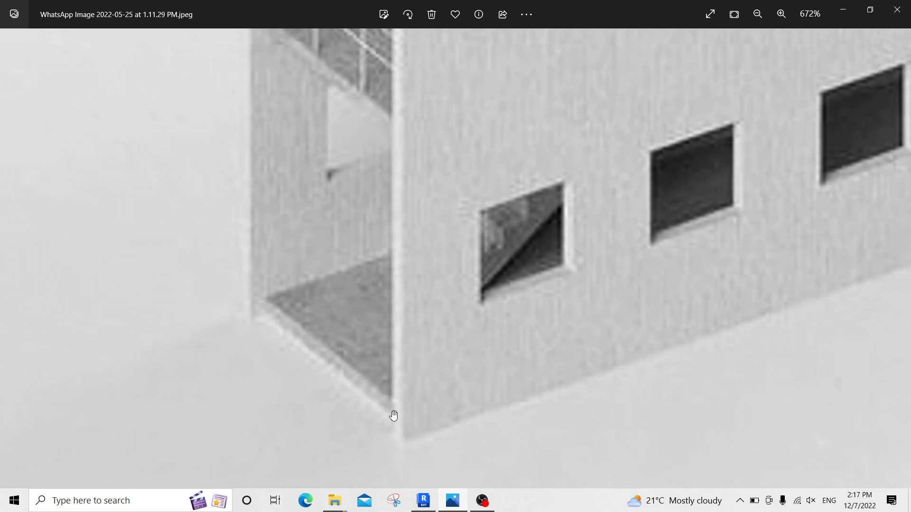
{"action": "scroll", "coordinate": [595, 399], "scroll_direction": "down", "scroll_amount": 3}
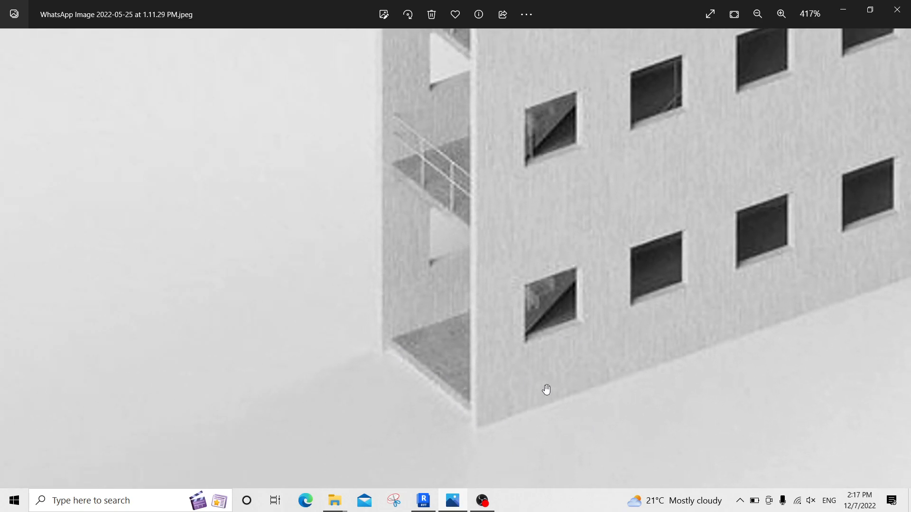
{"action": "scroll", "coordinate": [408, 403], "scroll_direction": "down", "scroll_amount": 1}
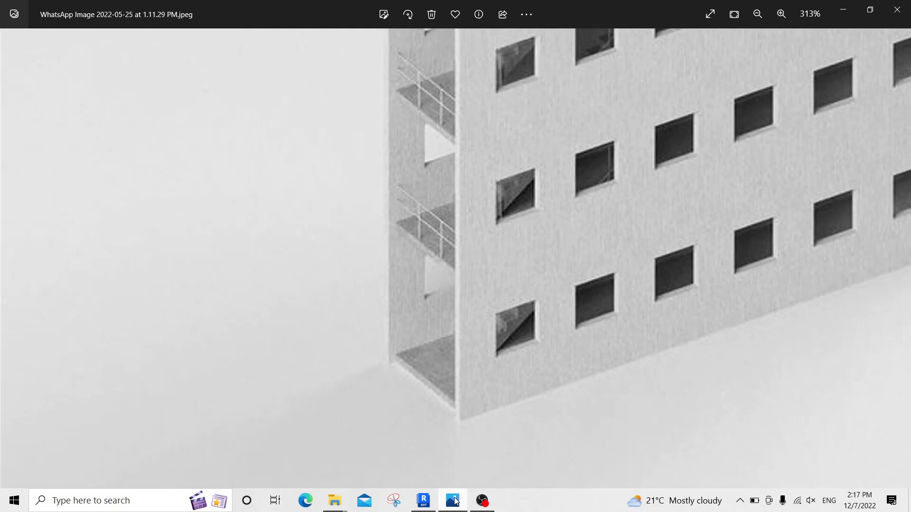
{"action": "left_click", "coordinate": [432, 498]}
{"action": "middle_click_drag", "start_coordinate": [412, 326], "coordinate": [399, 242]}
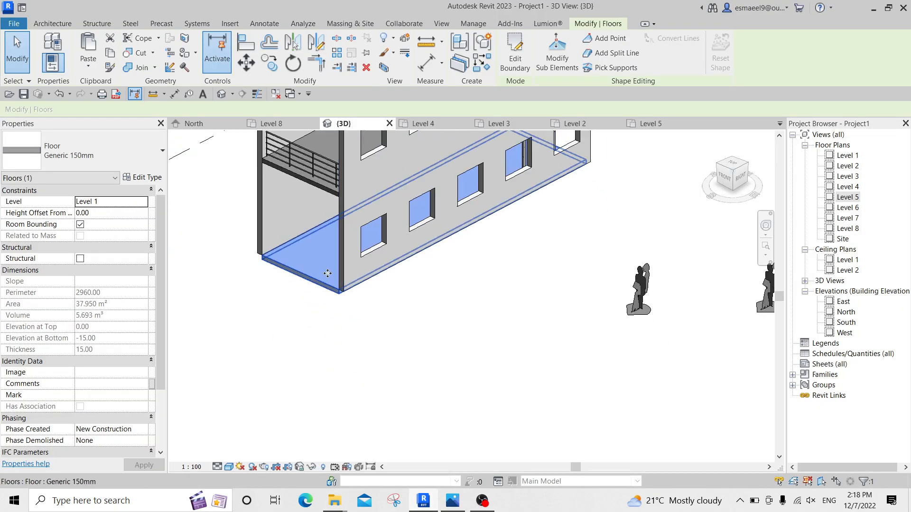
Try raising the Level 1 floor between the side walls by setting its height offset to 15.
{"action": "middle_click_drag", "start_coordinate": [318, 281], "coordinate": [399, 325]}
{"action": "scroll", "coordinate": [394, 318], "scroll_direction": "up", "scroll_amount": 2}
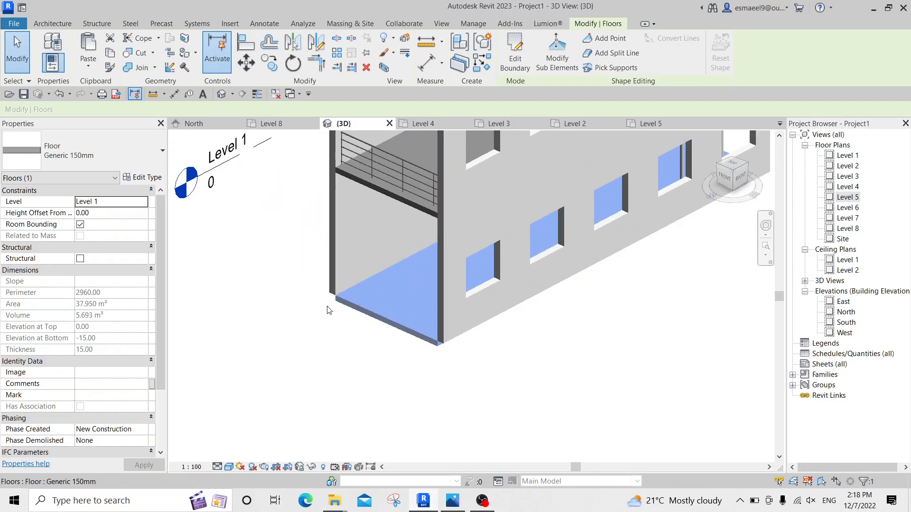
{"action": "left_click", "coordinate": [100, 216]}
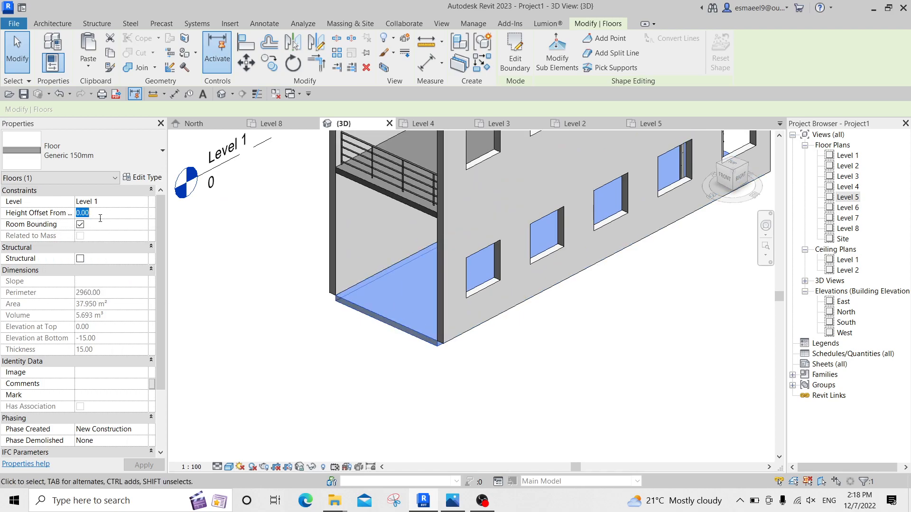
{"action": "scroll", "coordinate": [330, 289], "scroll_direction": "up", "scroll_amount": 7}
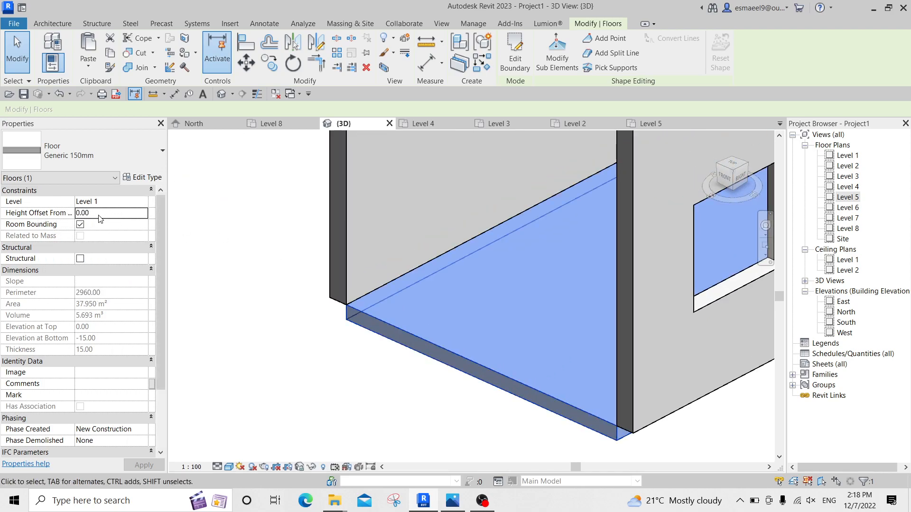
{"action": "type", "text": "15"}
{"action": "key", "text": "Return"}
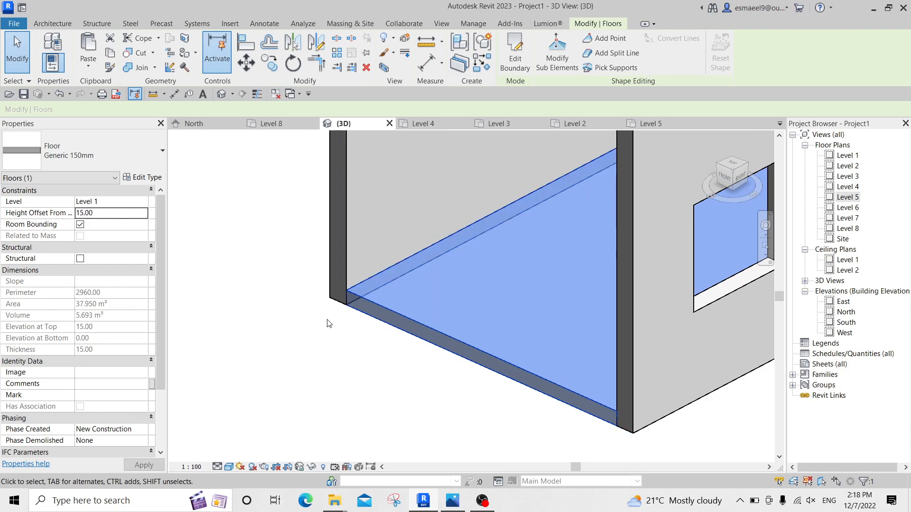
{"action": "type", "text": "25"}
{"action": "left_click", "coordinate": [377, 361]}
{"action": "scroll", "coordinate": [375, 338], "scroll_direction": "down", "scroll_amount": 8}
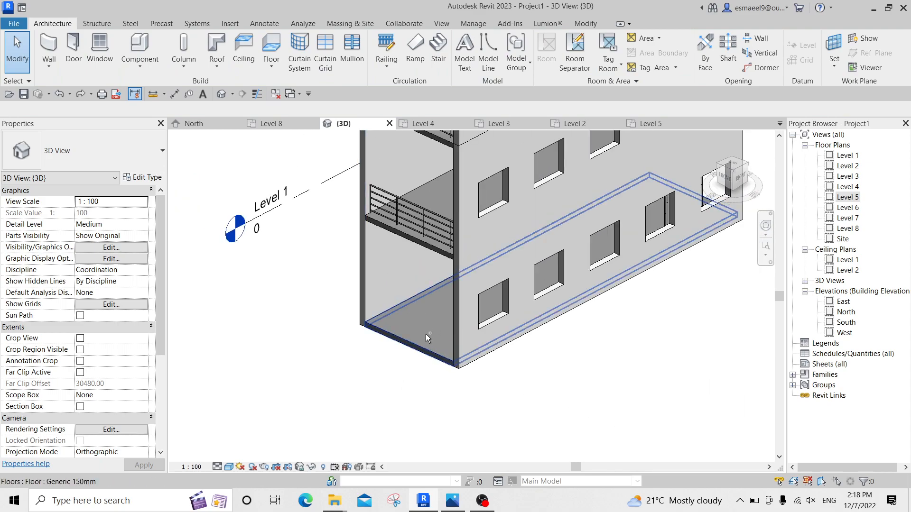
Set the base offset of the near windowed side wall to -25 so it extends below the ground floor slab.
{"action": "left_click", "coordinate": [467, 344]}
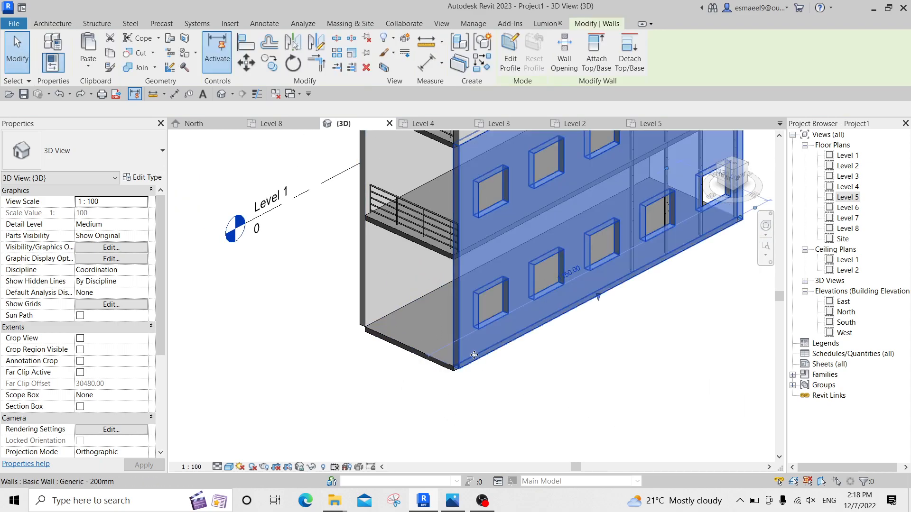
{"action": "left_click", "coordinate": [104, 225]}
{"action": "key", "text": "Return"}
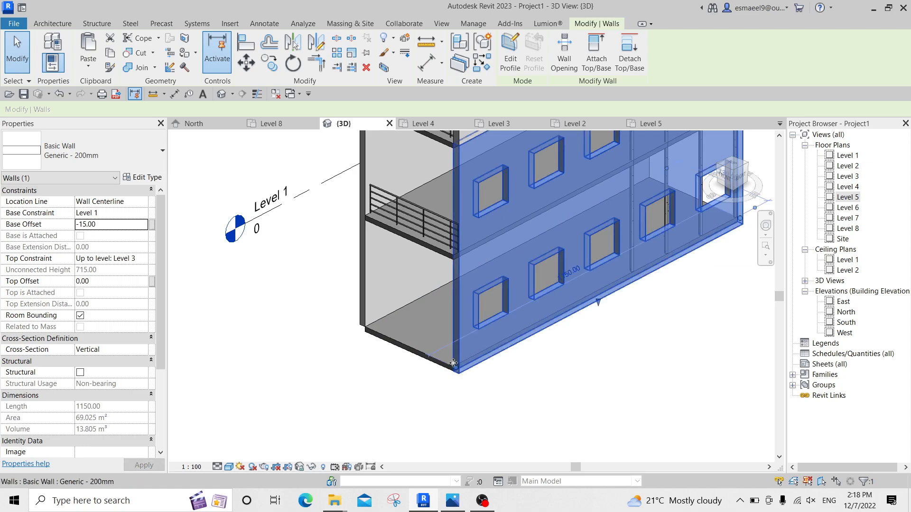
{"action": "left_click", "coordinate": [112, 224]}
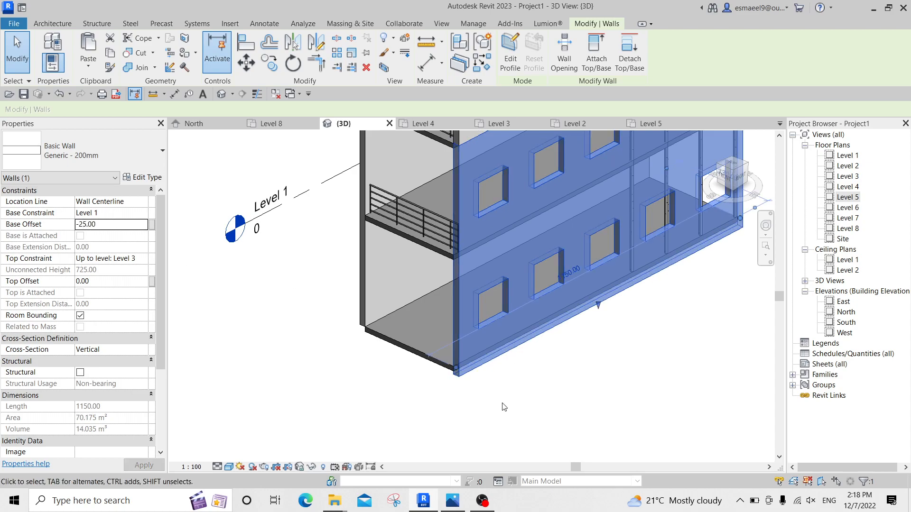
{"action": "scroll", "coordinate": [522, 335], "scroll_direction": "up", "scroll_amount": 3}
{"action": "left_click", "coordinate": [439, 387]}
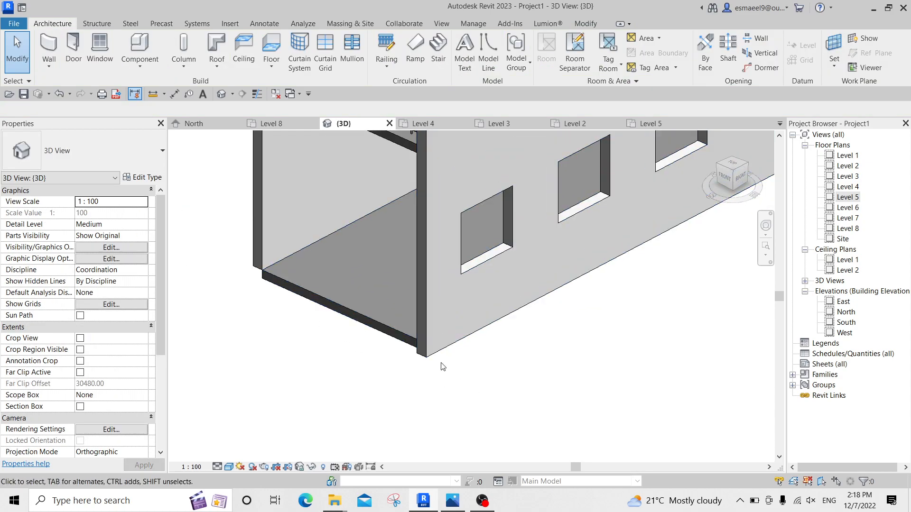
Extend the opposite side wall below the ground floor slab by giving it a negative base offset.
{"action": "middle_click_drag", "start_coordinate": [353, 367], "coordinate": [356, 317], "text": "shift"}
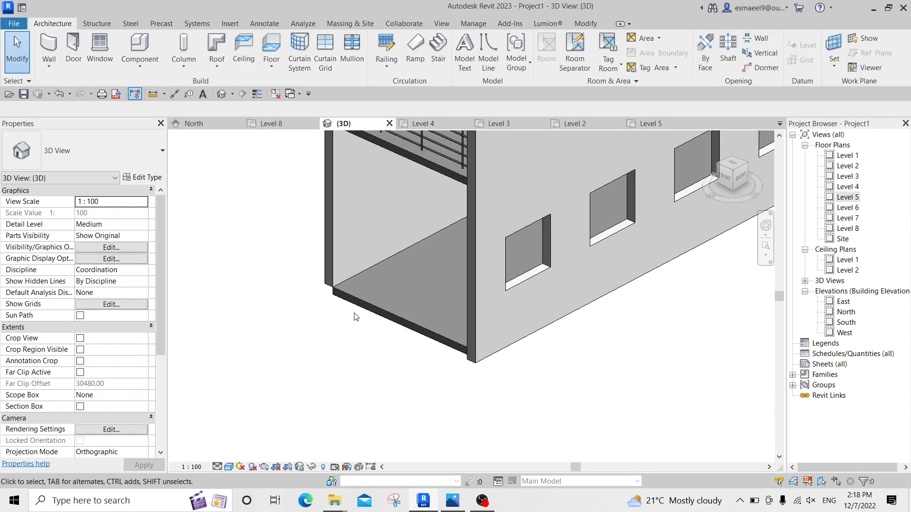
{"action": "left_click", "coordinate": [332, 245]}
{"action": "left_click", "coordinate": [116, 224]}
{"action": "type", "text": "-"}
{"action": "key", "text": "Return"}
{"action": "left_click", "coordinate": [419, 359]}
Start a Generic 150mm floor on Level 1 and sketch a rectangular boundary about 4200 by 7200 in front of the building.
{"action": "scroll", "coordinate": [456, 353], "scroll_direction": "down", "scroll_amount": 3}
{"action": "middle_click_drag", "start_coordinate": [545, 362], "coordinate": [446, 339]}
{"action": "scroll", "coordinate": [449, 304], "scroll_direction": "down", "scroll_amount": 1}
{"action": "middle_click_drag", "start_coordinate": [448, 304], "coordinate": [427, 315]}
{"action": "double_click", "coordinate": [317, 293]}
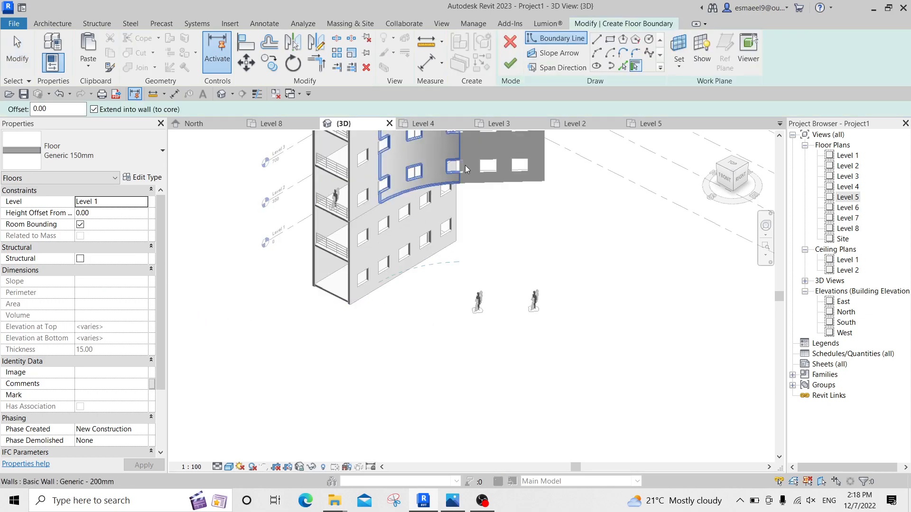
{"action": "left_click", "coordinate": [610, 38]}
{"action": "scroll", "coordinate": [521, 214], "scroll_direction": "down", "scroll_amount": 3}
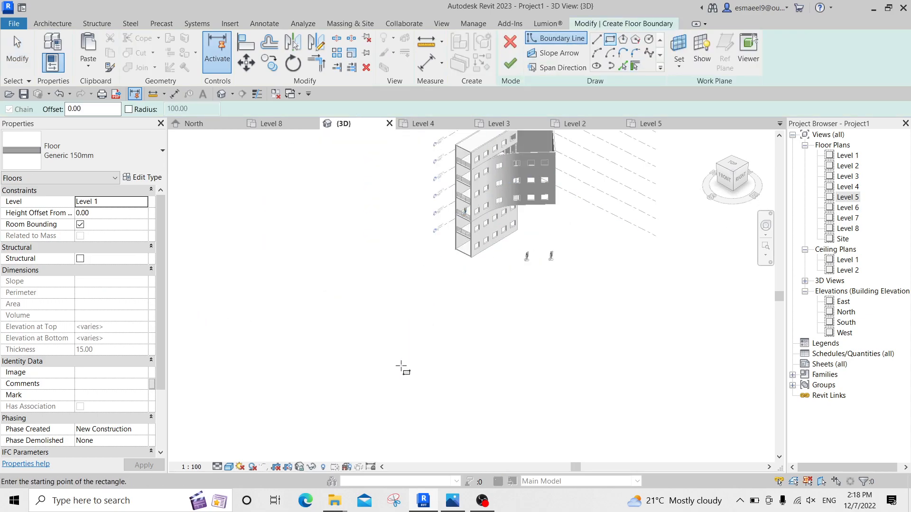
{"action": "left_click", "coordinate": [503, 261]}
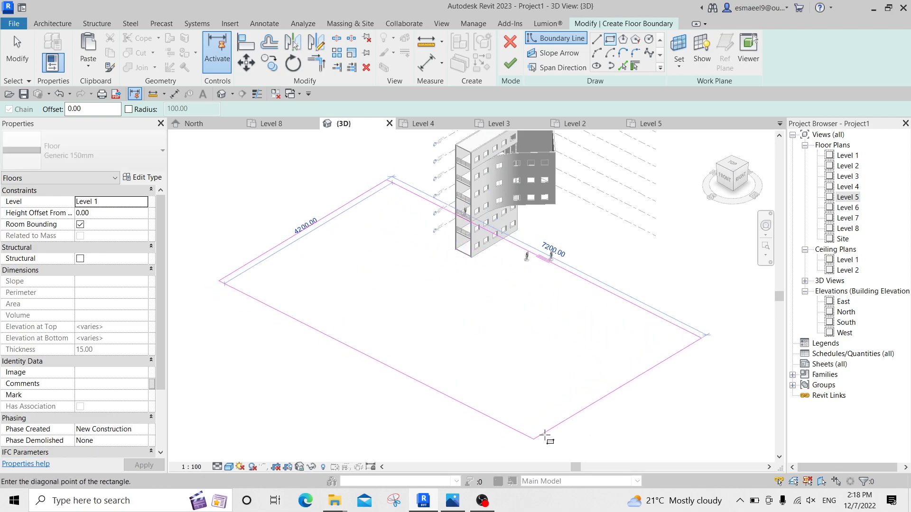
{"action": "left_click", "coordinate": [549, 430]}
{"action": "key", "text": "Escape"}
{"action": "key", "text": "Escape"}
Move the rectangle's long edge that crosses the building out past its rear, and finish the floor.
{"action": "left_click_drag", "start_coordinate": [600, 288], "coordinate": [649, 244]}
{"action": "scroll", "coordinate": [580, 208], "scroll_direction": "up", "scroll_amount": 1}
{"action": "left_click", "coordinate": [510, 64]}
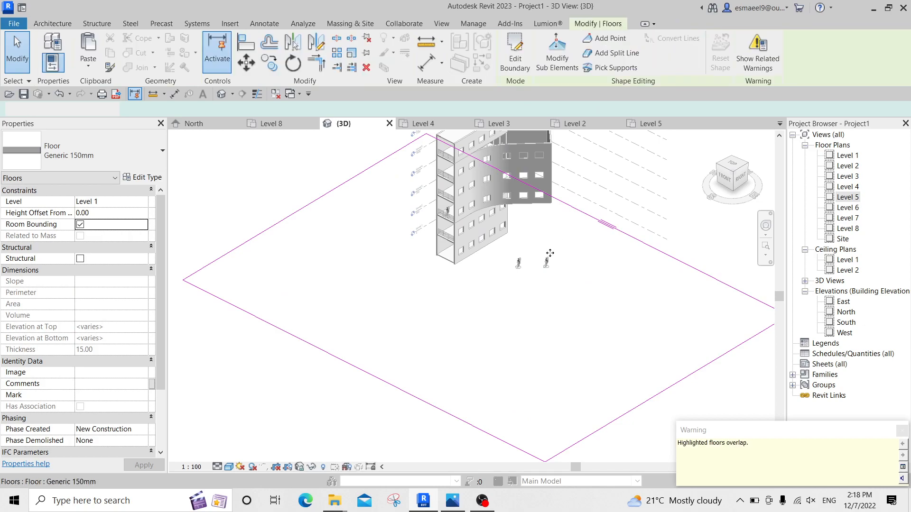
Set the large ground floor's height offset from Level 1 to -25.
{"action": "scroll", "coordinate": [547, 254], "scroll_direction": "up", "scroll_amount": 3}
{"action": "left_click", "coordinate": [509, 333]}
{"action": "middle_click_drag", "start_coordinate": [509, 333], "coordinate": [559, 306]}
{"action": "scroll", "coordinate": [559, 306], "scroll_direction": "up", "scroll_amount": 1}
{"action": "left_click", "coordinate": [452, 290]}
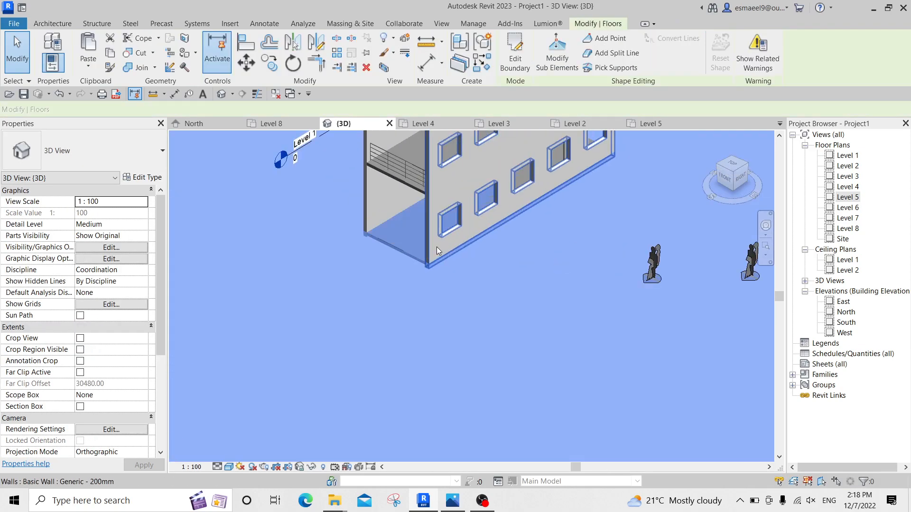
{"action": "scroll", "coordinate": [437, 247], "scroll_direction": "up", "scroll_amount": 3}
{"action": "left_click", "coordinate": [124, 213]}
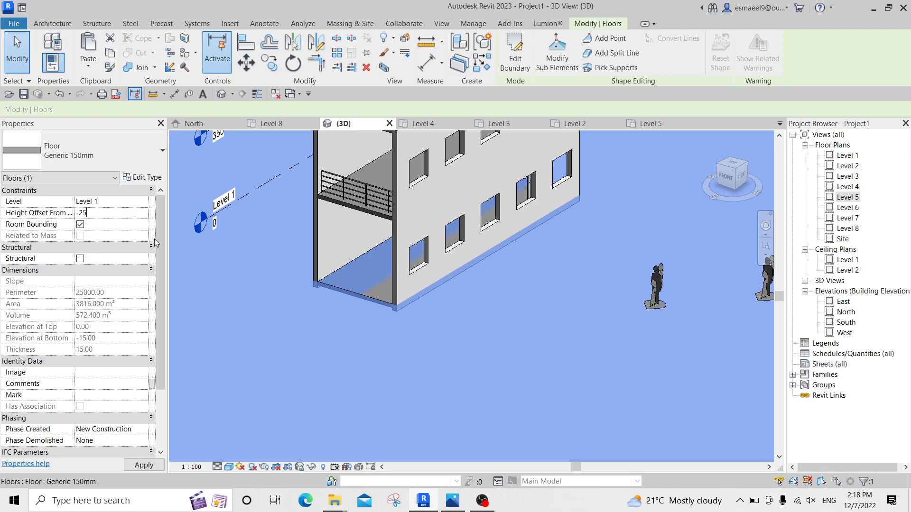
{"action": "key", "text": "Return"}
{"action": "middle_click_drag", "start_coordinate": [475, 317], "coordinate": [487, 312]}
{"action": "key", "text": "Escape"}
Assign the white material to the structure layer of the ground floor's Generic 150mm type.
{"action": "scroll", "coordinate": [522, 302], "scroll_direction": "up", "scroll_amount": 1}
{"action": "scroll", "coordinate": [539, 287], "scroll_direction": "down", "scroll_amount": 4}
{"action": "mouse_move", "coordinate": [549, 265]}
{"action": "middle_mouse_down"}
{"action": "mouse_move", "coordinate": [480, 295]}
{"action": "mouse_move", "coordinate": [555, 278]}
{"action": "middle_mouse_up"}
{"action": "scroll", "coordinate": [554, 274], "scroll_direction": "up", "scroll_amount": 1}
{"action": "left_click", "coordinate": [555, 278]}
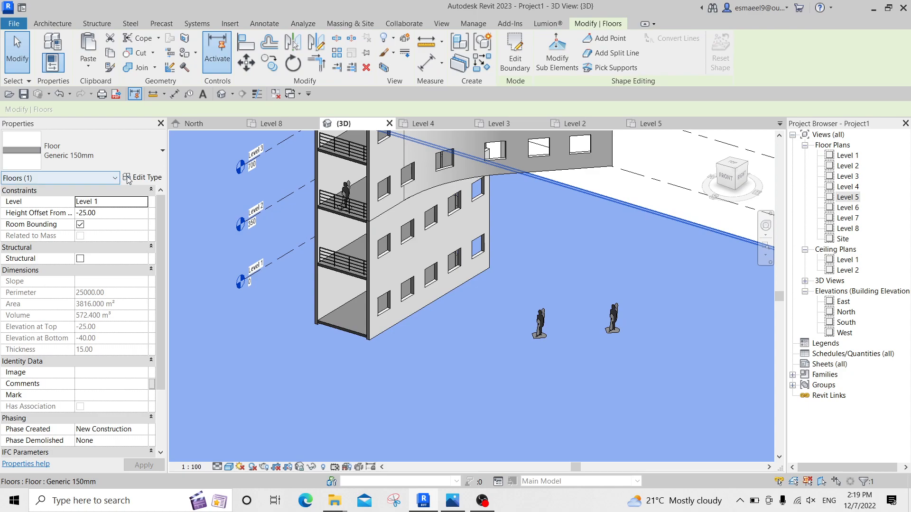
{"action": "left_click", "coordinate": [142, 177]}
{"action": "left_click", "coordinate": [418, 171]}
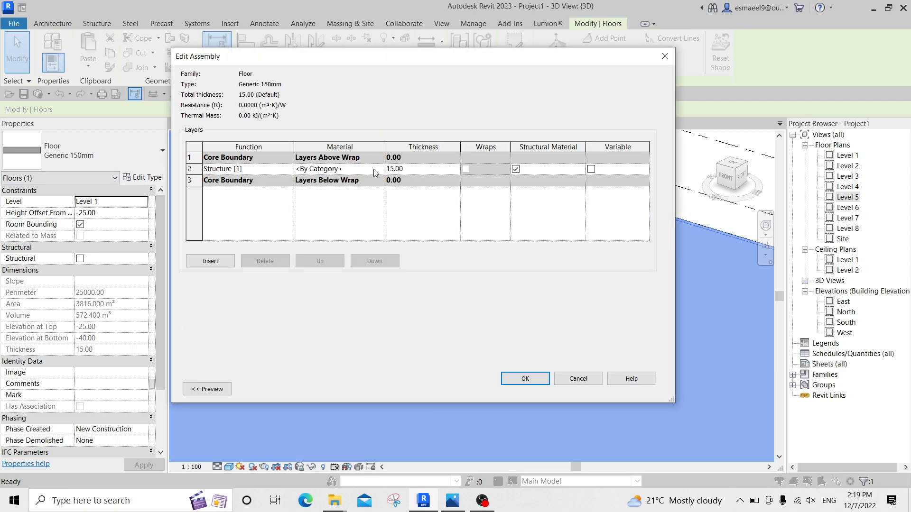
{"action": "left_click", "coordinate": [380, 170]}
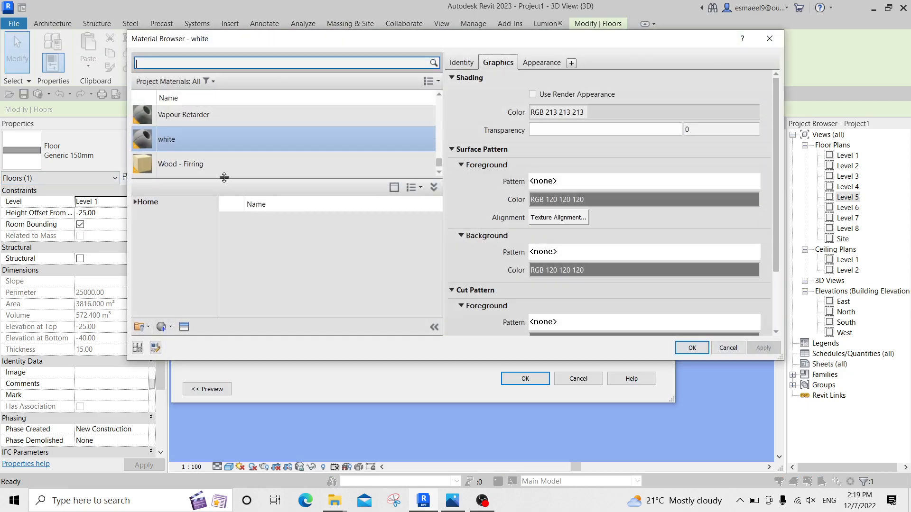
{"action": "double_click", "coordinate": [193, 141]}
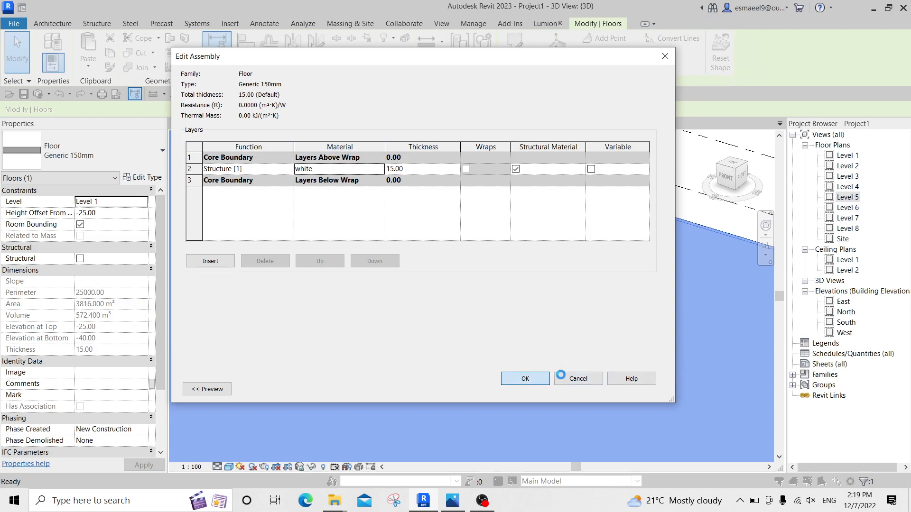
{"action": "left_click", "coordinate": [549, 376]}
{"action": "left_click", "coordinate": [534, 388]}
Stretch the ground floor farther out behind the building and reset the 3D view to its isometric corner orientation.
{"action": "middle_click_drag", "start_coordinate": [622, 313], "coordinate": [544, 294], "text": "shift"}
{"action": "scroll", "coordinate": [545, 294], "scroll_direction": "down", "scroll_amount": 1}
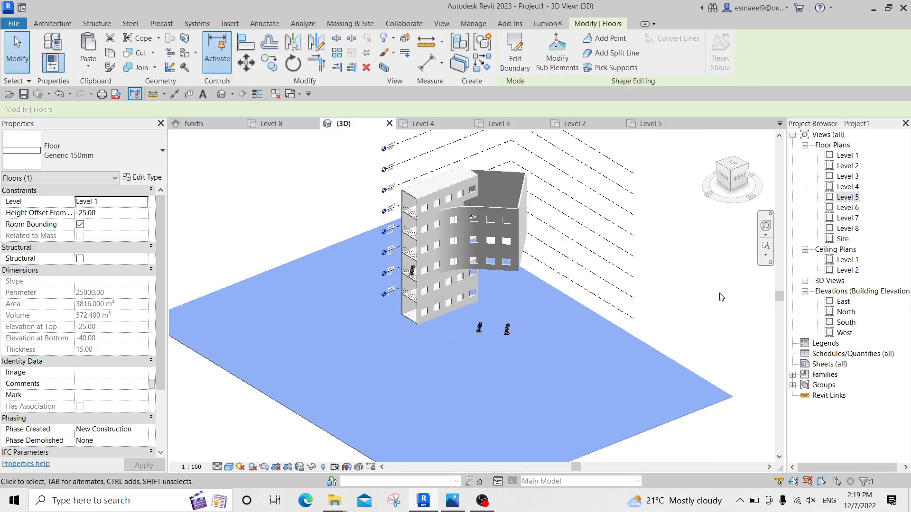
{"action": "left_click_drag", "start_coordinate": [578, 304], "coordinate": [647, 276]}
{"action": "scroll", "coordinate": [475, 205], "scroll_direction": "up", "scroll_amount": 3}
{"action": "left_click", "coordinate": [732, 171]}
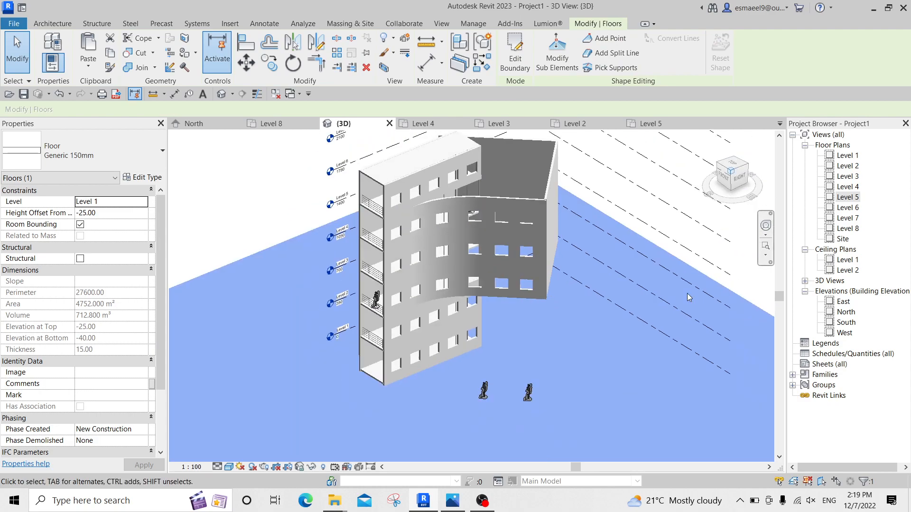
{"action": "scroll", "coordinate": [476, 288], "scroll_direction": "up", "scroll_amount": 4}
{"action": "middle_click_drag", "start_coordinate": [489, 231], "coordinate": [473, 299]}
{"action": "scroll", "coordinate": [470, 358], "scroll_direction": "up", "scroll_amount": 1}
{"action": "scroll", "coordinate": [473, 299], "scroll_direction": "up", "scroll_amount": 1}
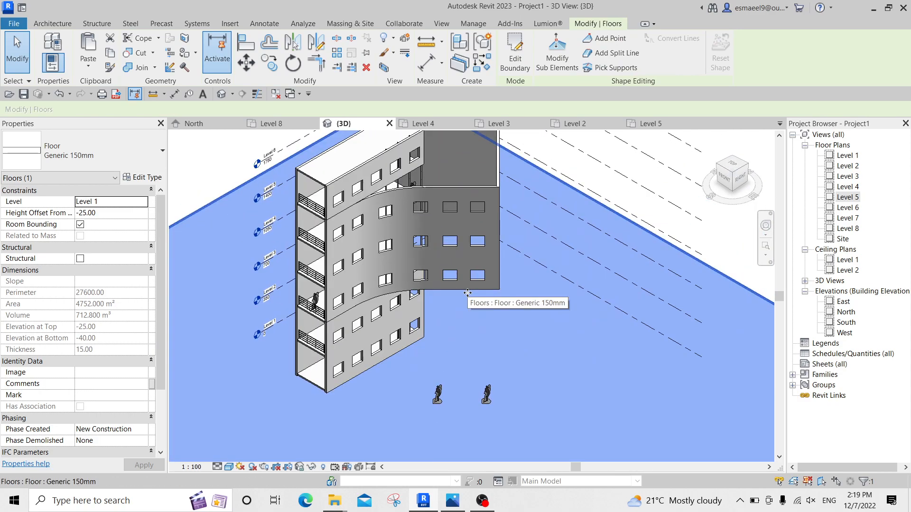
Enable anti-aliased smooth lines, cast shadows and ambient shadows in the 3D view's graphic display options.
{"action": "key", "text": "g"}
{"action": "key", "text": "d"}
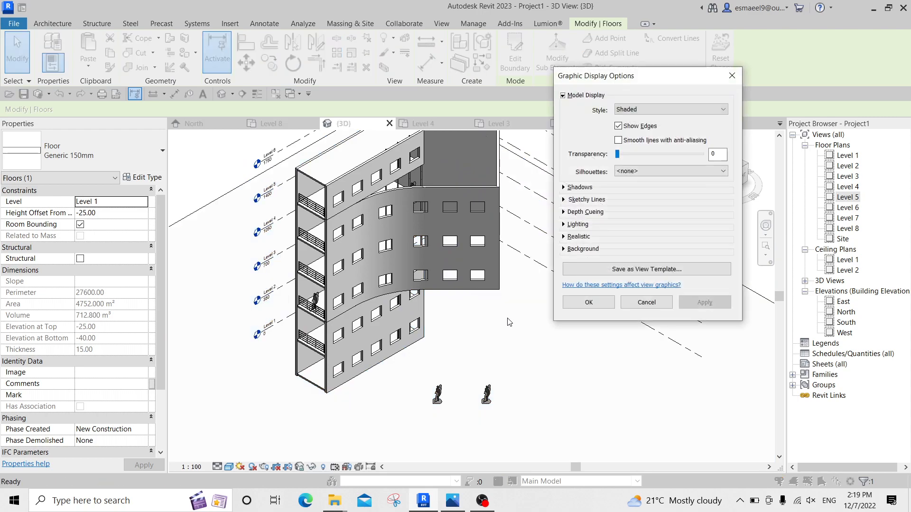
{"action": "left_click", "coordinate": [639, 142]}
{"action": "left_click", "coordinate": [586, 188]}
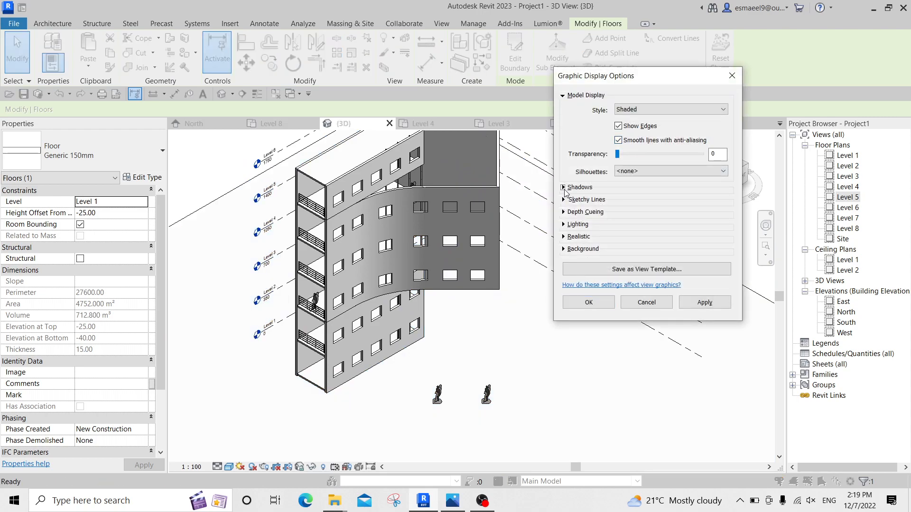
{"action": "left_click", "coordinate": [637, 197]}
{"action": "left_click", "coordinate": [637, 210]}
Set the lighting's shadow intensity to 10, apply the display options to the 3D view and deselect the floor.
{"action": "left_click", "coordinate": [564, 247]}
{"action": "left_click", "coordinate": [637, 350]}
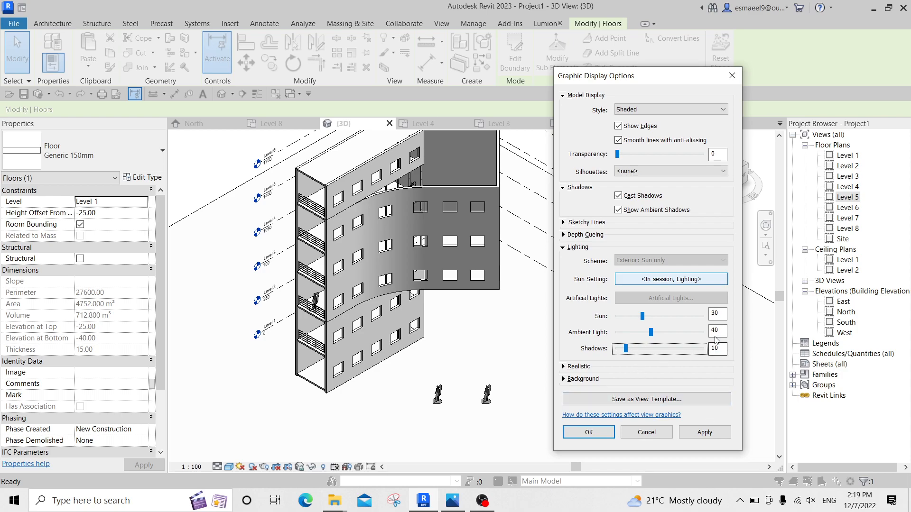
{"action": "left_click", "coordinate": [703, 432]}
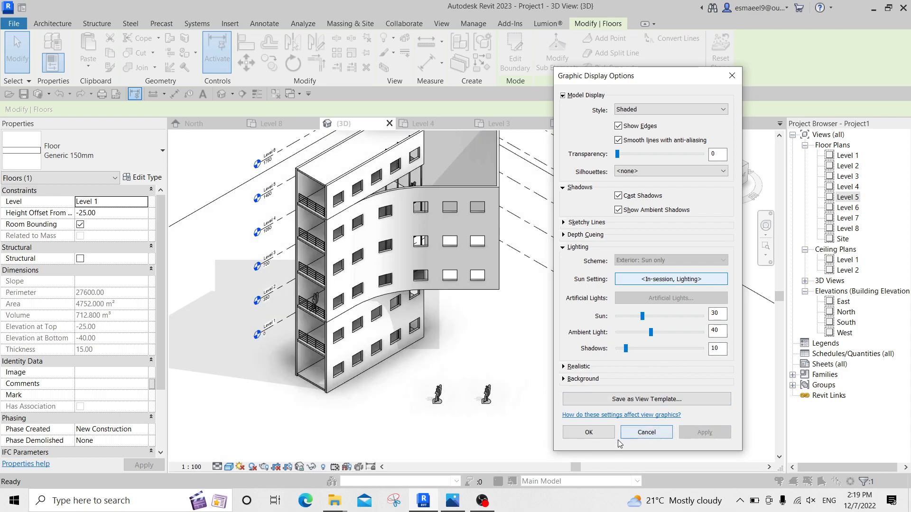
{"action": "left_click", "coordinate": [590, 432]}
{"action": "left_click", "coordinate": [484, 364]}
{"action": "middle_click_drag", "start_coordinate": [484, 364], "coordinate": [526, 304], "text": "shift"}
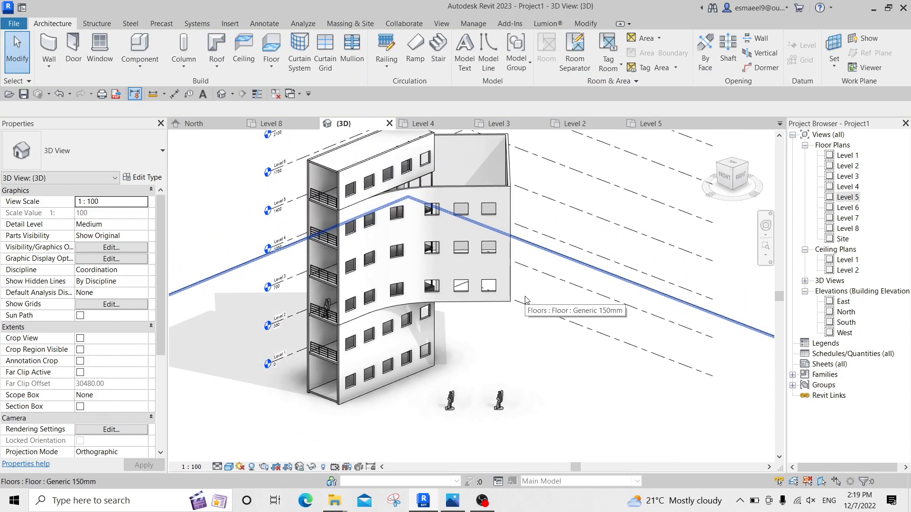
{"action": "middle_click_drag", "start_coordinate": [507, 298], "coordinate": [492, 323]}
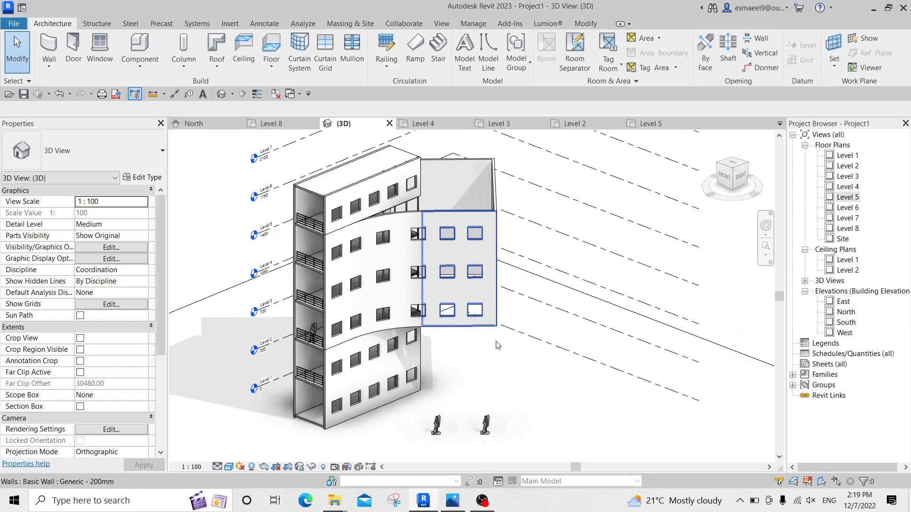
{"action": "left_click", "coordinate": [487, 505]}
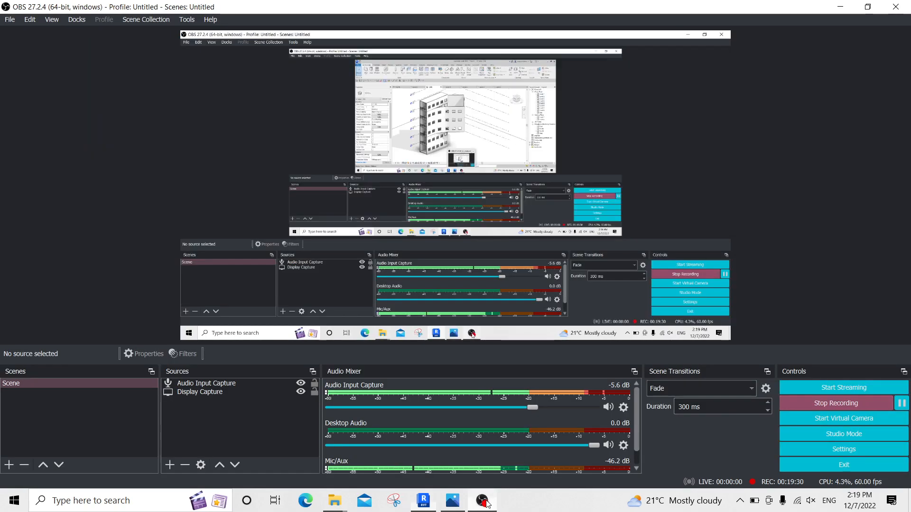